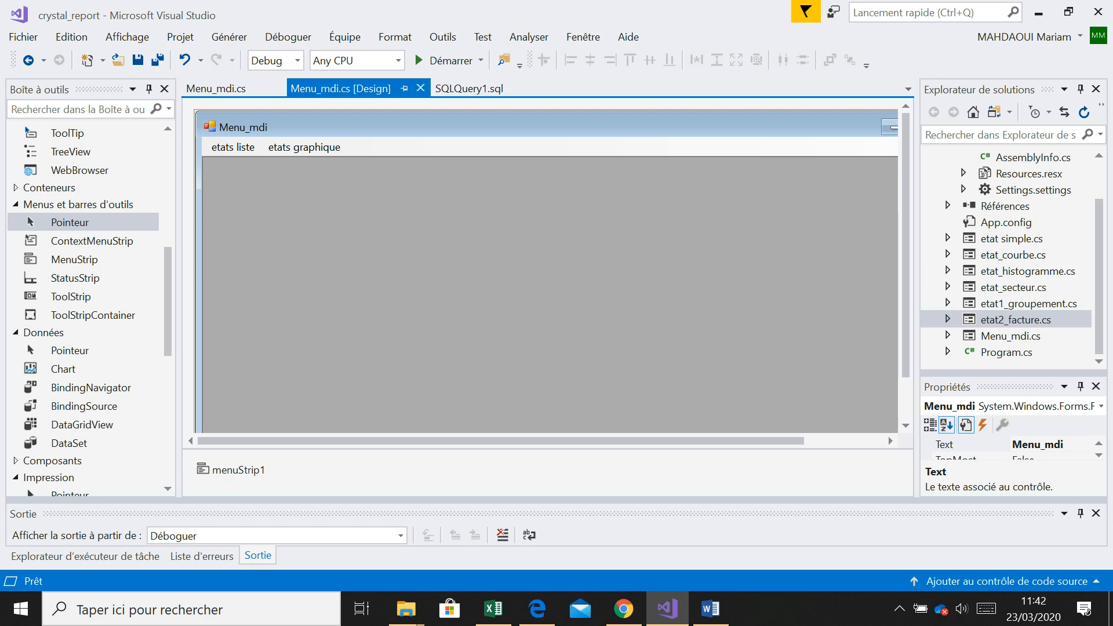
# Step: Review the submenu entries of "etats liste" and "etats graphique" on the Menu_mdi form
pyautogui.moveTo(917, 290); pyautogui.dragTo(988, 290)
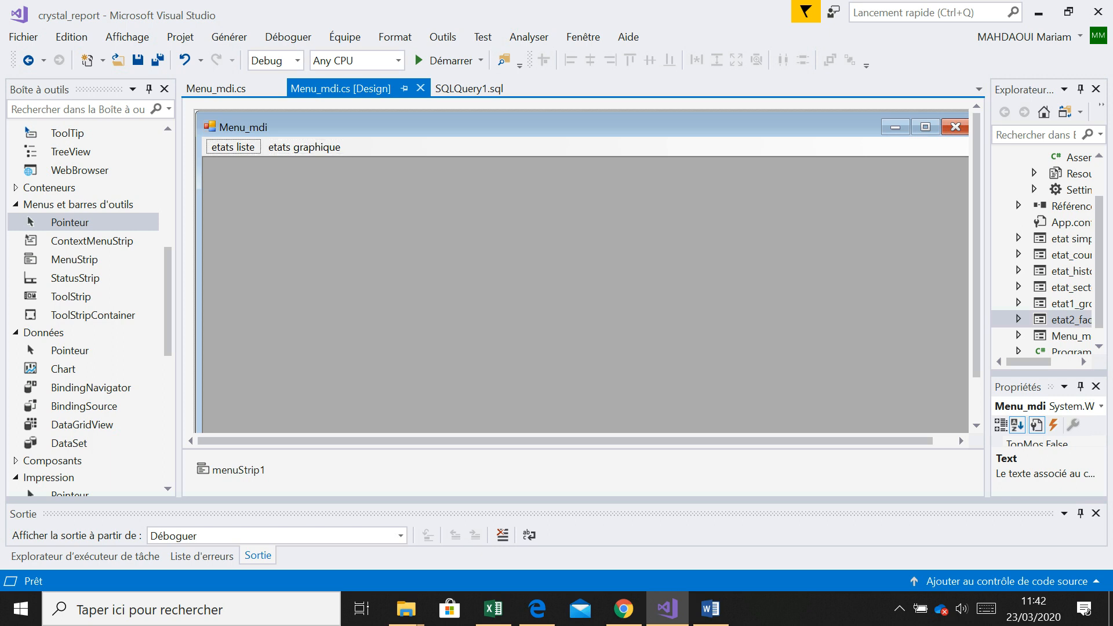
pyautogui.click(233, 147)
pyautogui.click(304, 147)
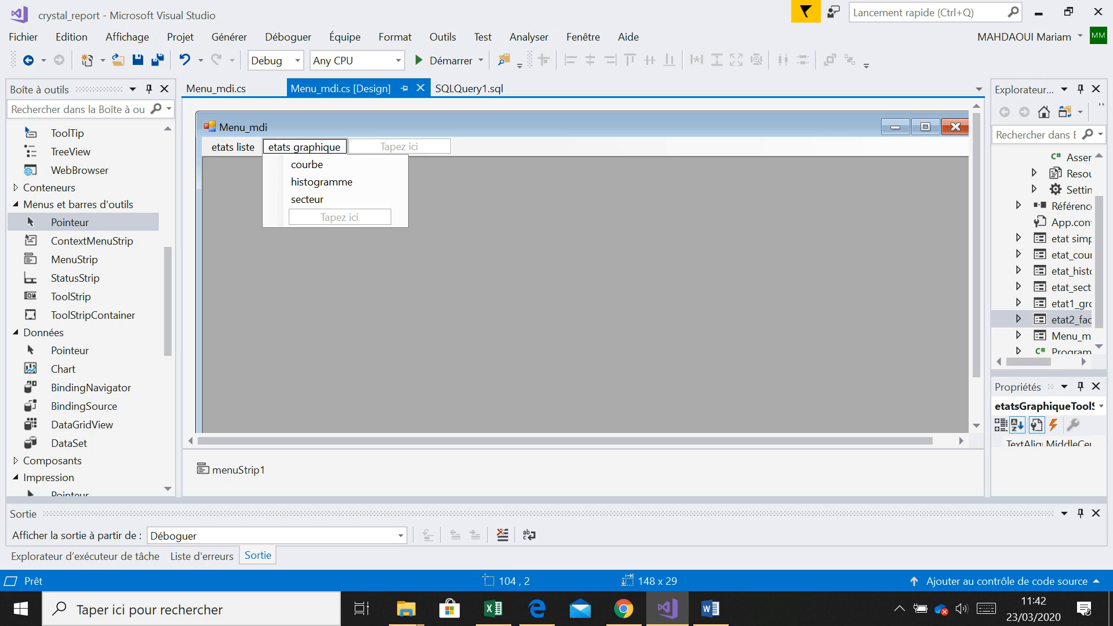
pyautogui.click(371, 290)
# Step: Switch the Menu_mdi form's IsMdiContainer property to False and back to True
pyautogui.moveTo(988, 290); pyautogui.dragTo(842, 290)
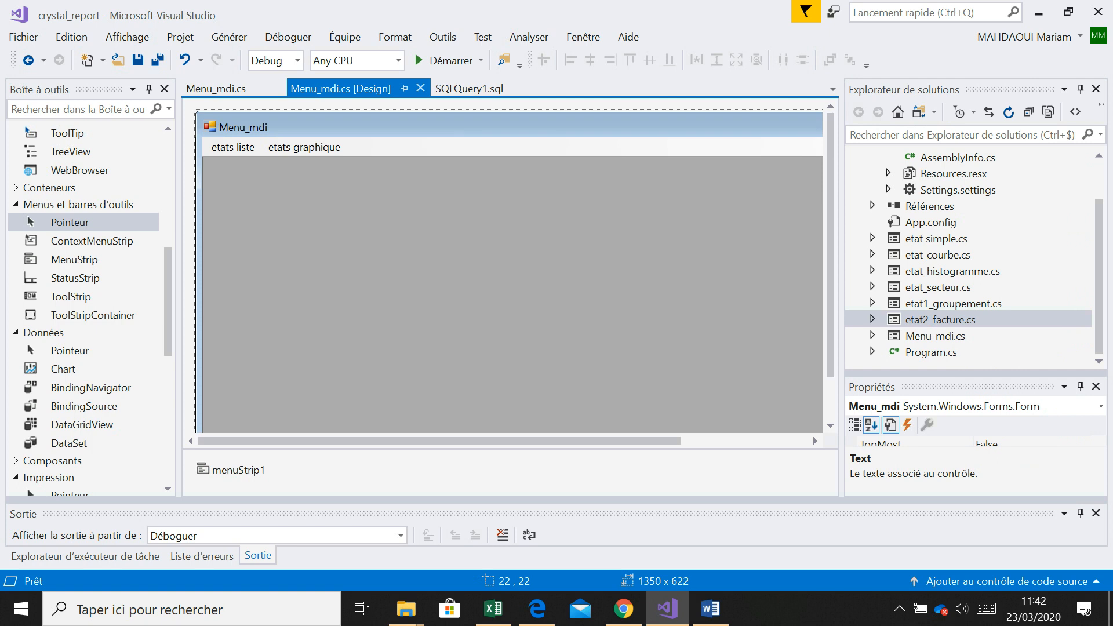
pyautogui.moveTo(975, 373); pyautogui.dragTo(974, 275)
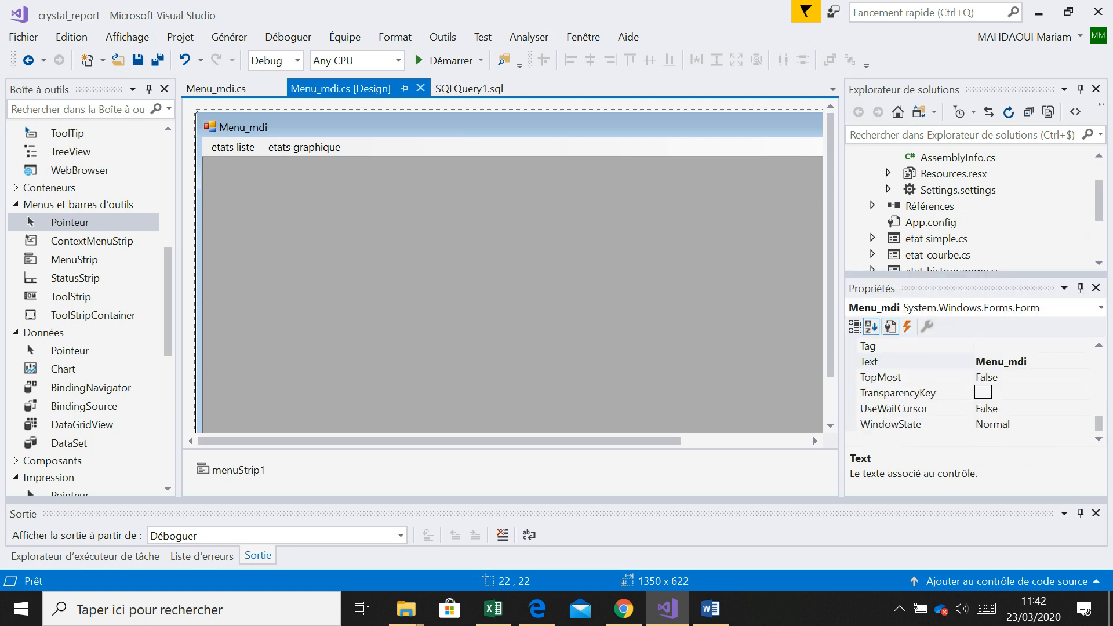
pyautogui.click(871, 324)
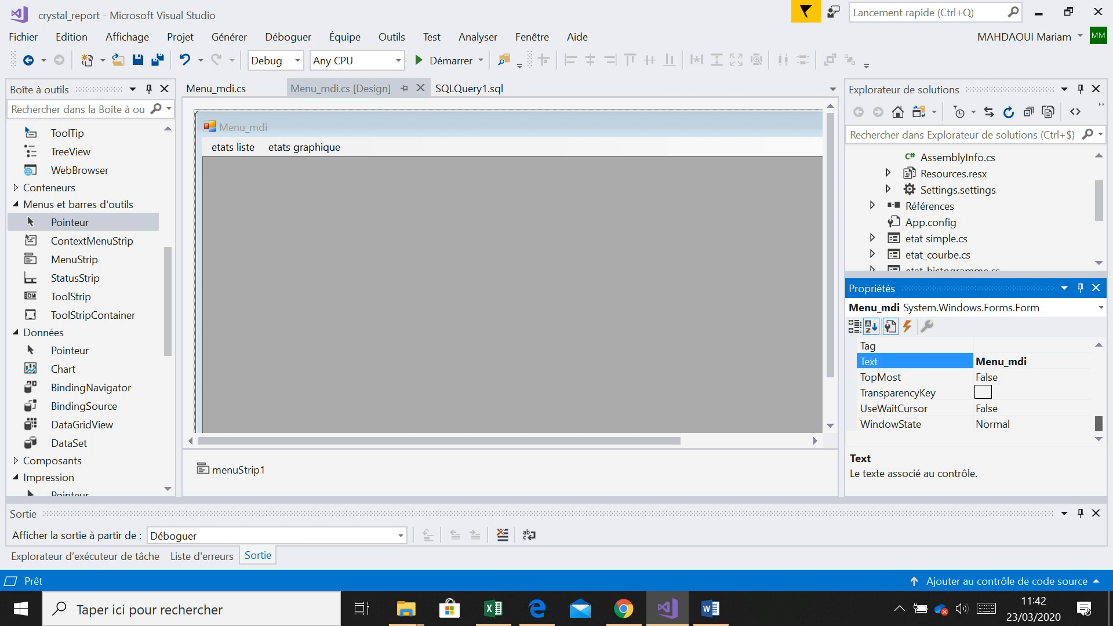
pyautogui.scroll(4, 974, 395)
pyautogui.scroll(3, 974, 394)
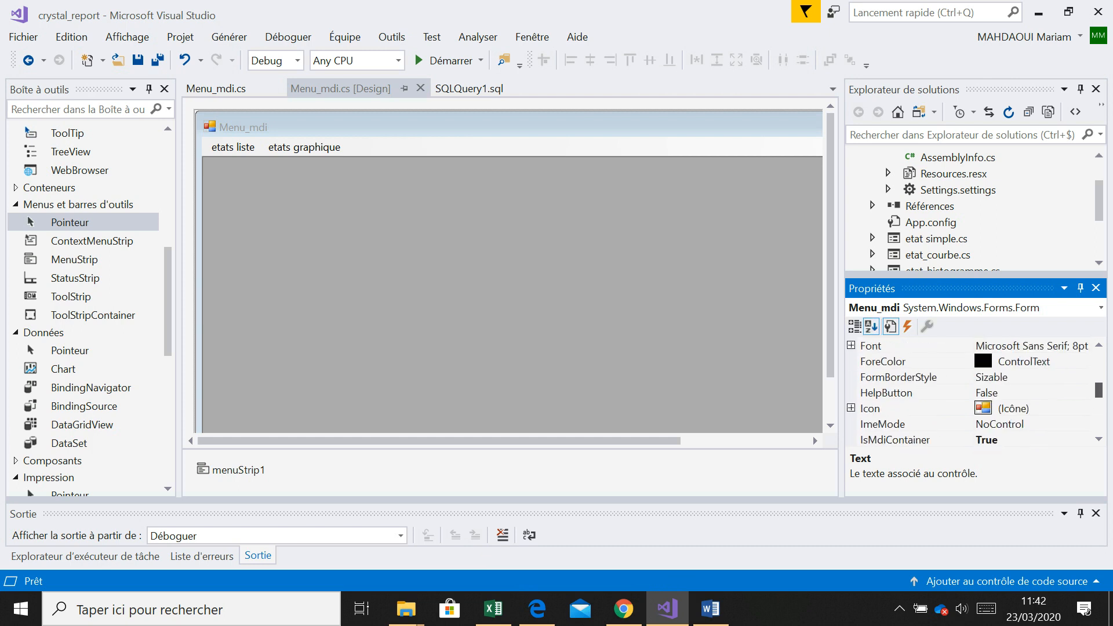
pyautogui.scroll(-2, 974, 394)
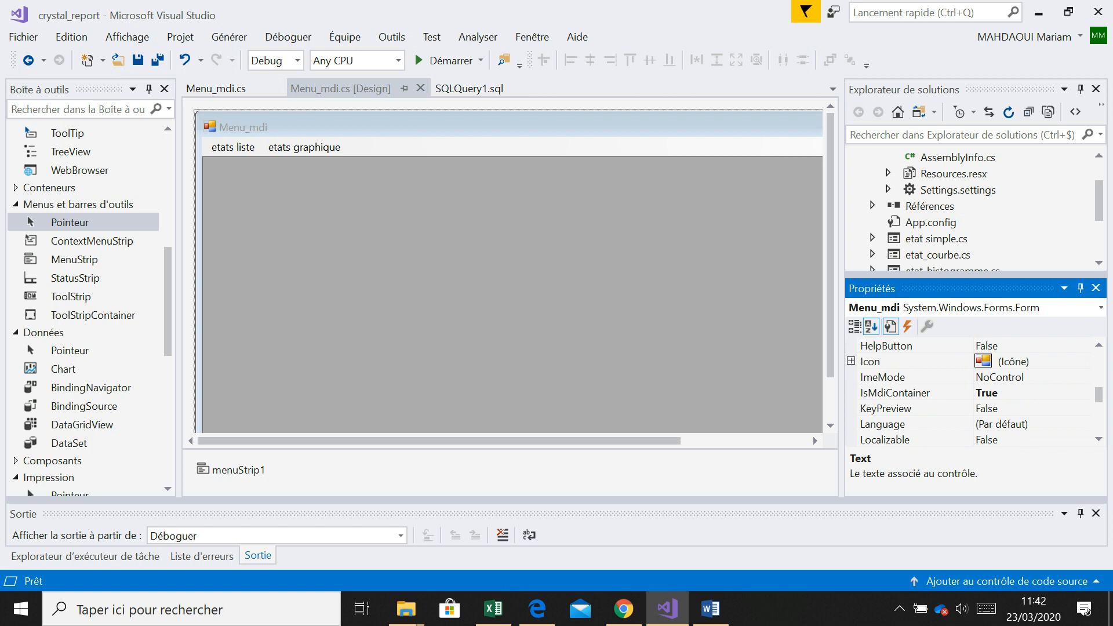
pyautogui.click(1011, 393)
pyautogui.click(1083, 392)
pyautogui.click(1011, 425)
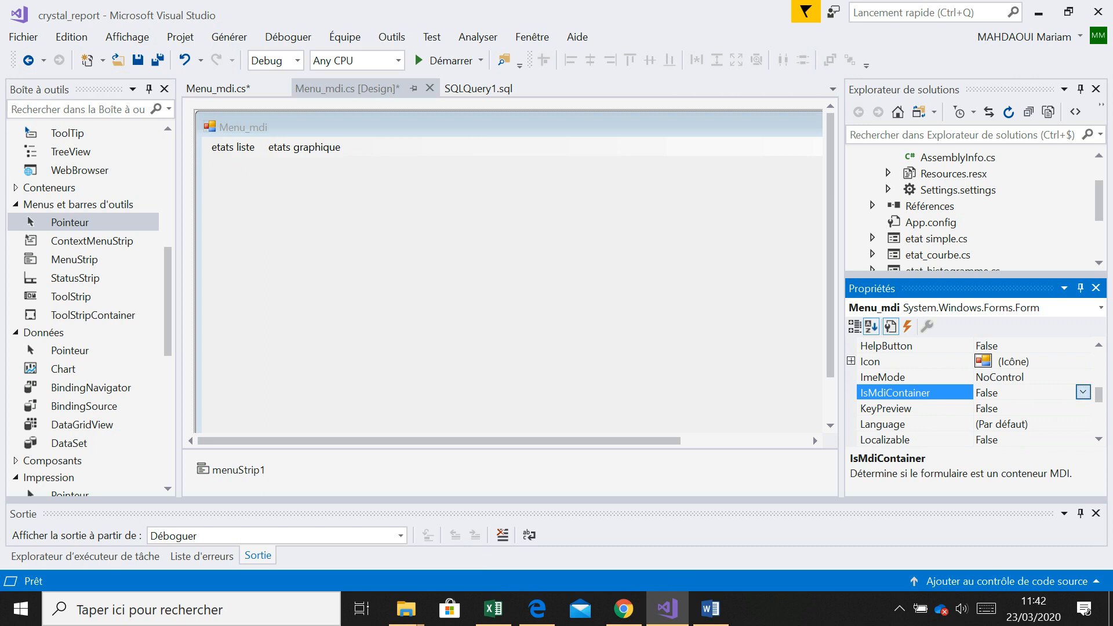
pyautogui.click(1083, 393)
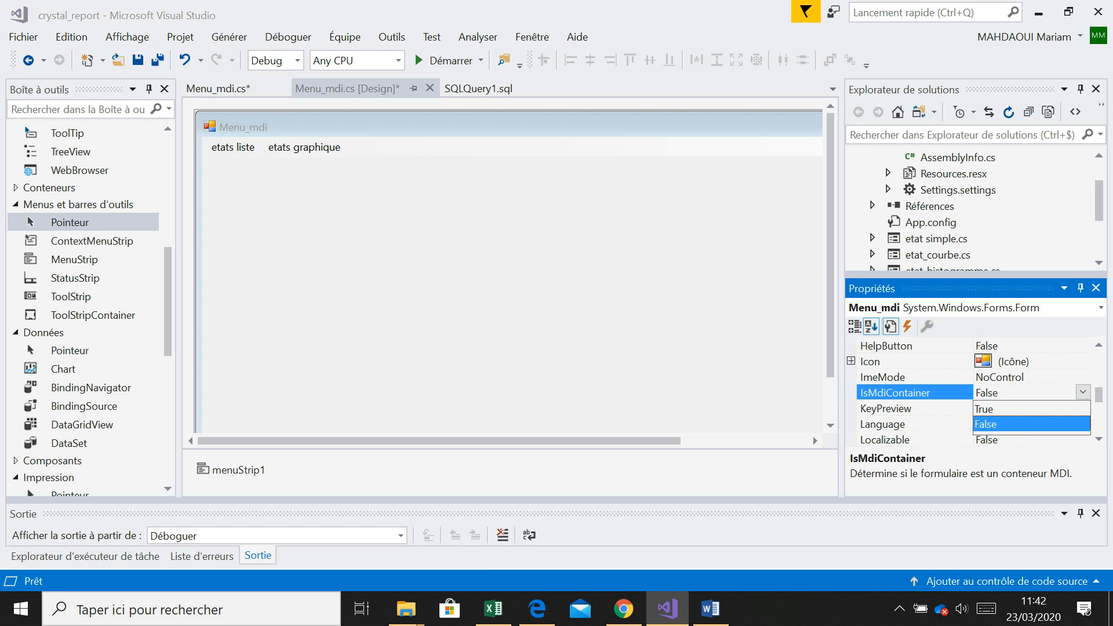
pyautogui.click(1011, 410)
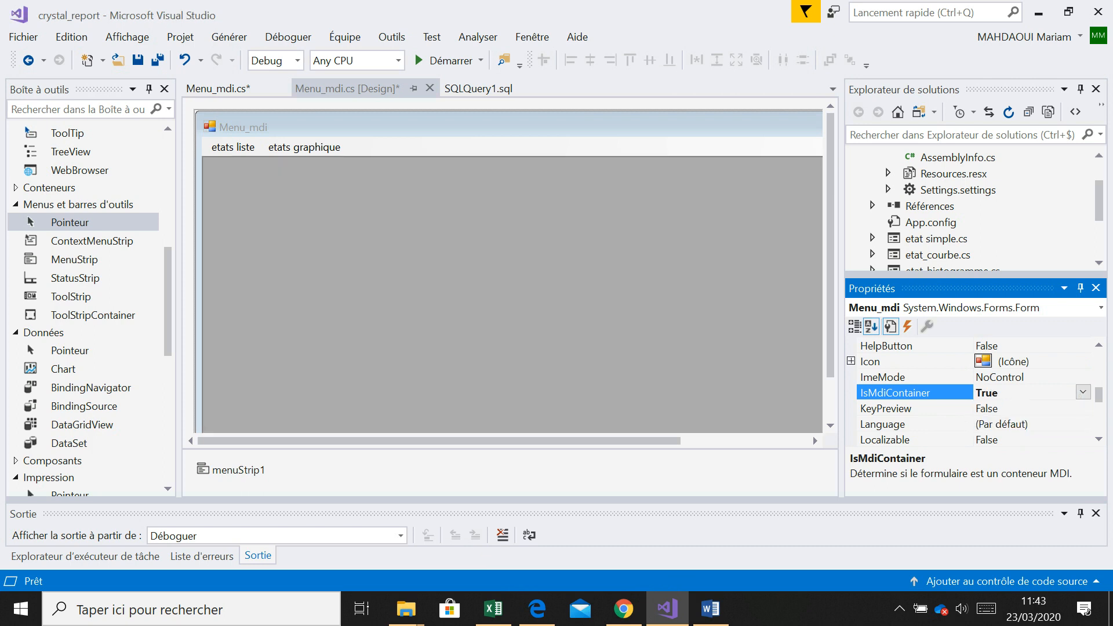
# Step: Compare the list report and graphical report menus of the Menu_mdi menu strip, finishing with the form selected
pyautogui.moveTo(841, 290); pyautogui.dragTo(957, 290)
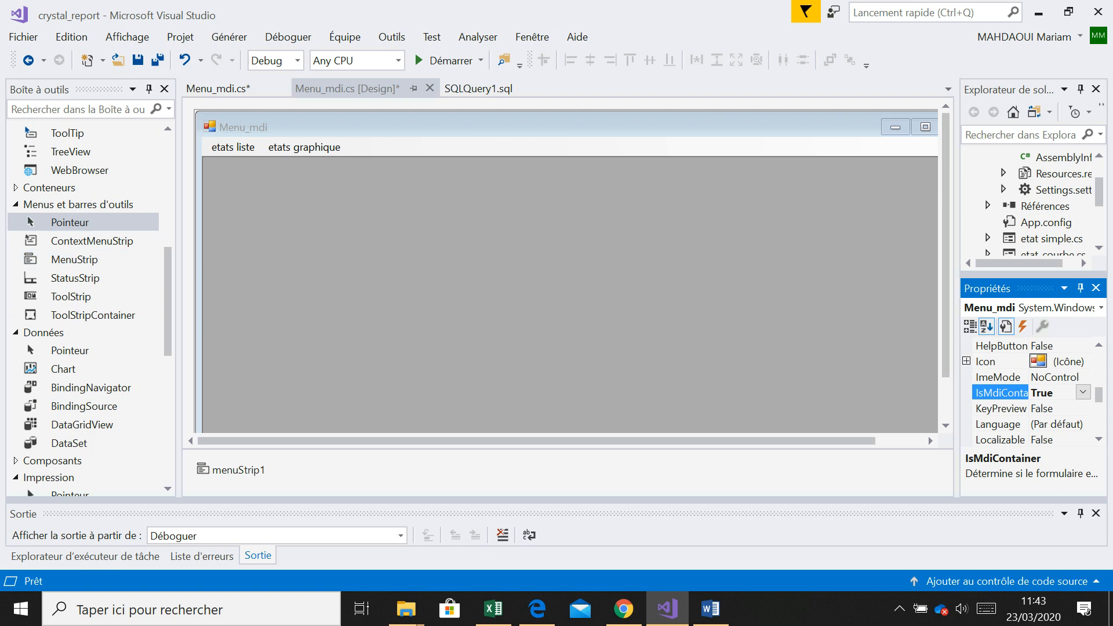
pyautogui.click(233, 147)
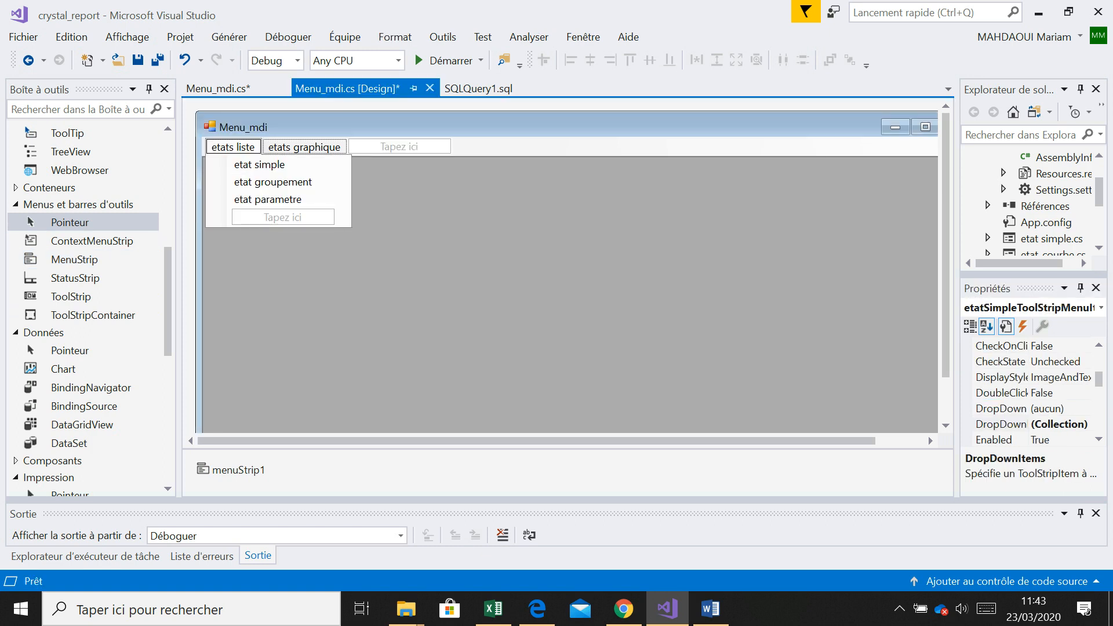
pyautogui.click(304, 147)
pyautogui.click(233, 147)
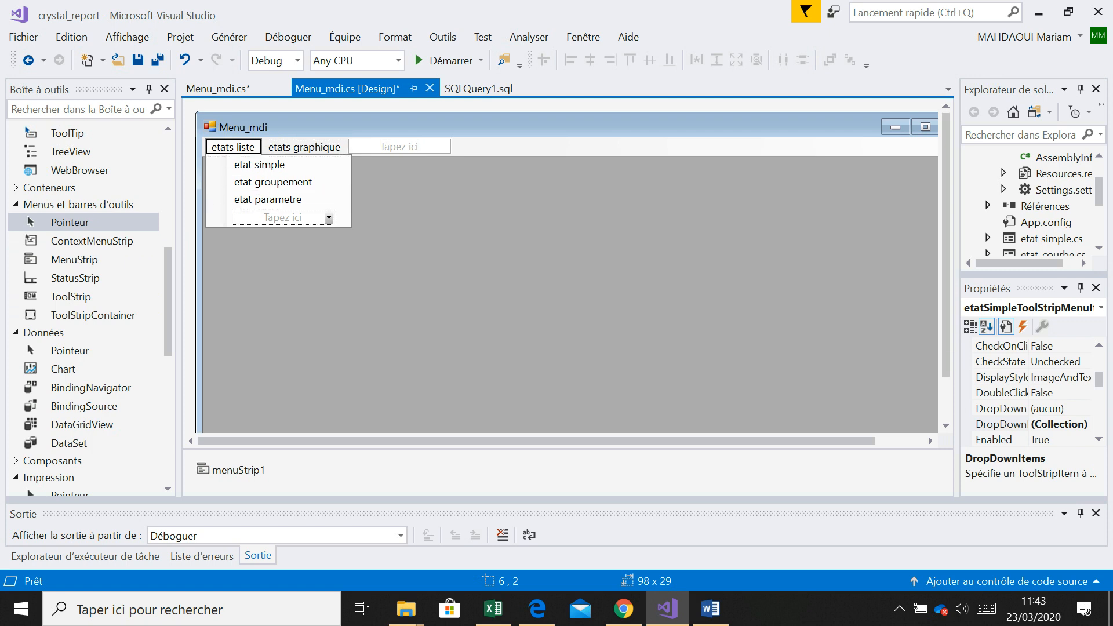
pyautogui.click(305, 147)
pyautogui.click(233, 147)
pyautogui.click(464, 261)
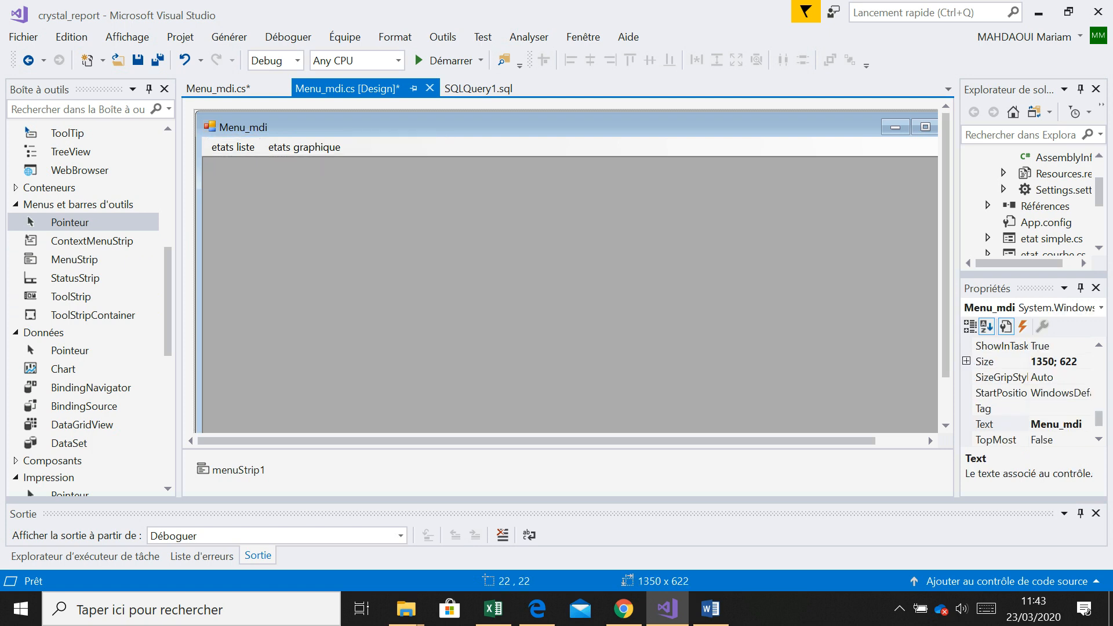
# Step: Open the "etat simple.cs" form in the designer and enlarge it to about 1048 x 631
pyautogui.moveTo(957, 290); pyautogui.dragTo(815, 290)
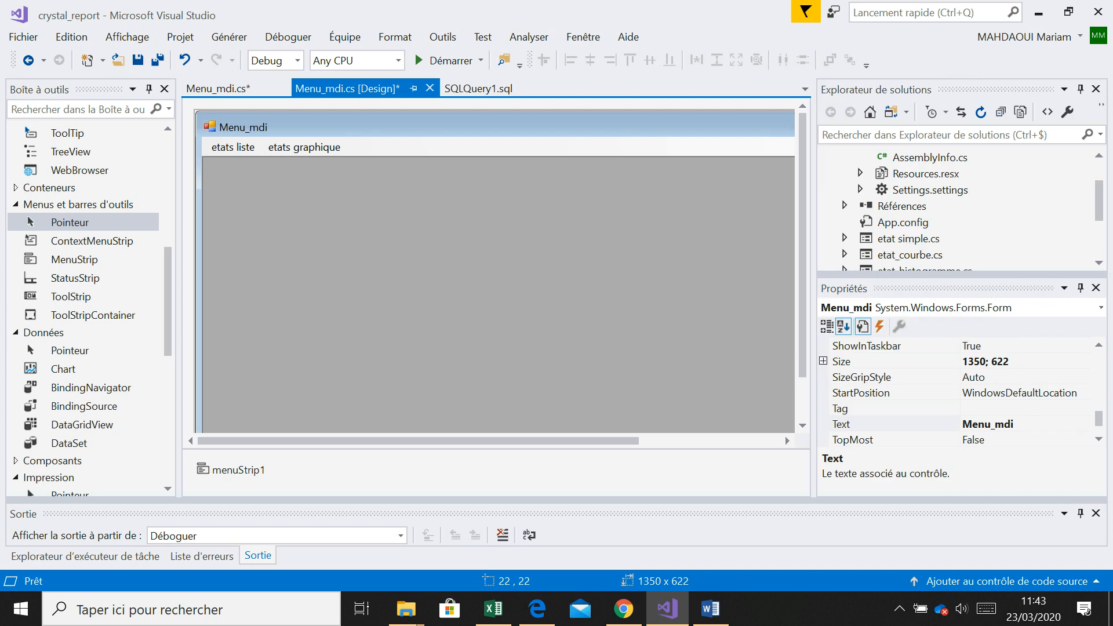
pyautogui.doubleClick(909, 239)
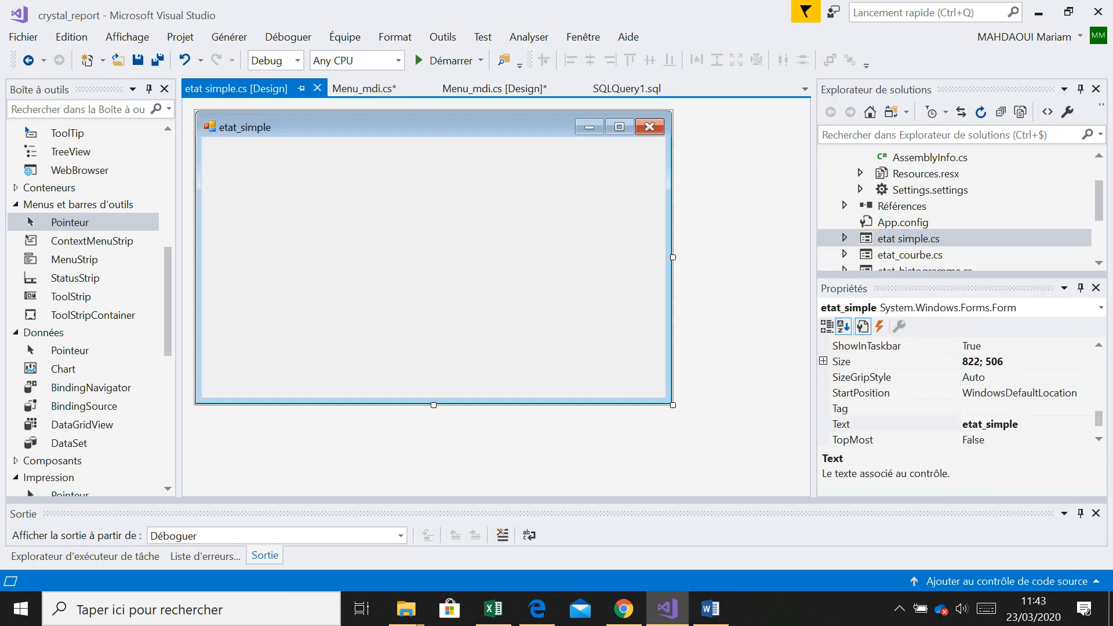
pyautogui.moveTo(673, 404); pyautogui.dragTo(805, 477)
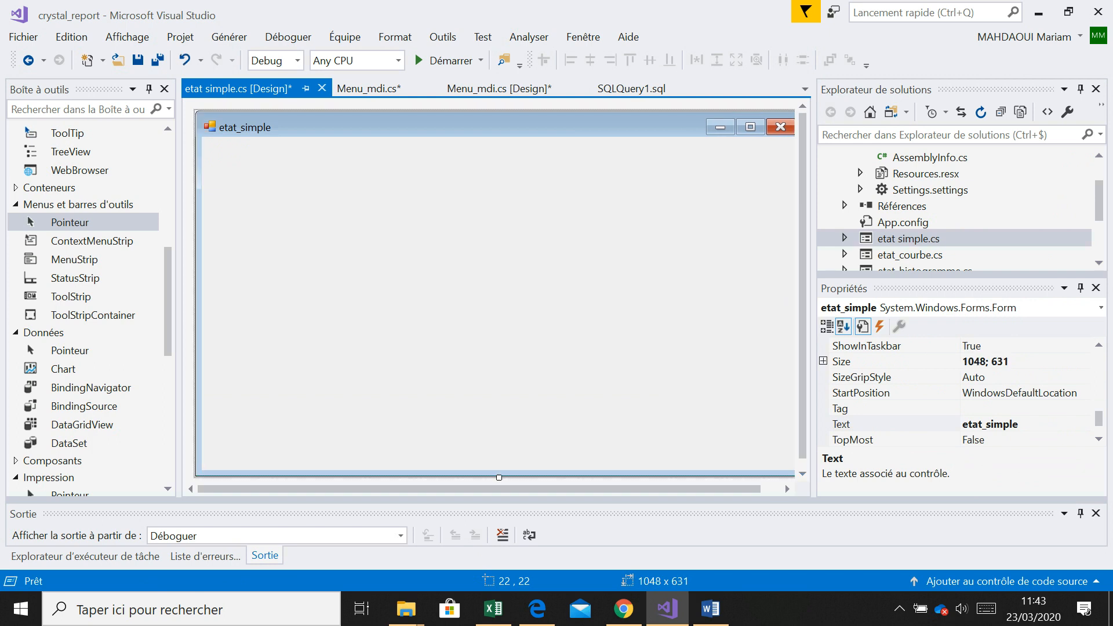
pyautogui.moveTo(814, 290); pyautogui.dragTo(941, 290)
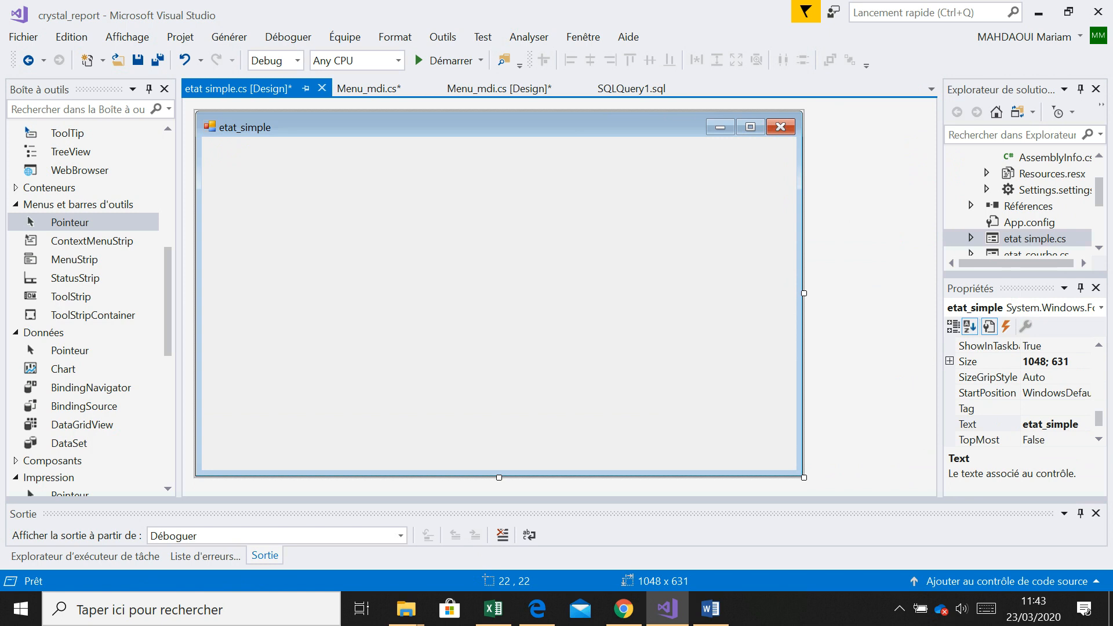
# Step: Add a CrystalReportViewer control from the Reporting group to the etat_simple form
pyautogui.moveTo(168, 299); pyautogui.dragTo(261, 406)
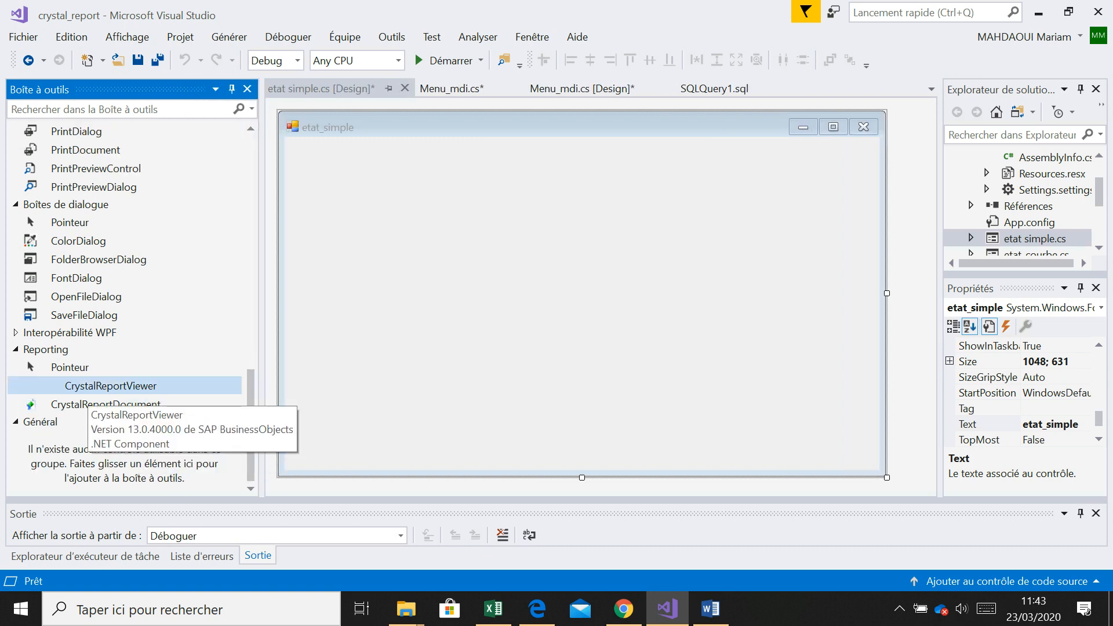
pyautogui.click(88, 388)
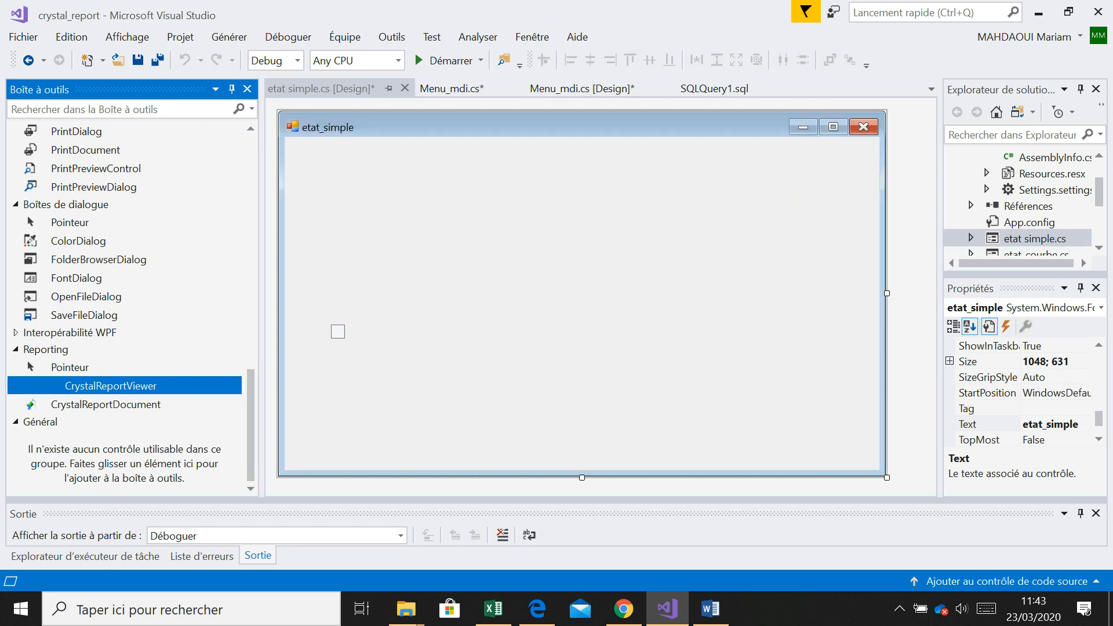
pyautogui.click(400, 273)
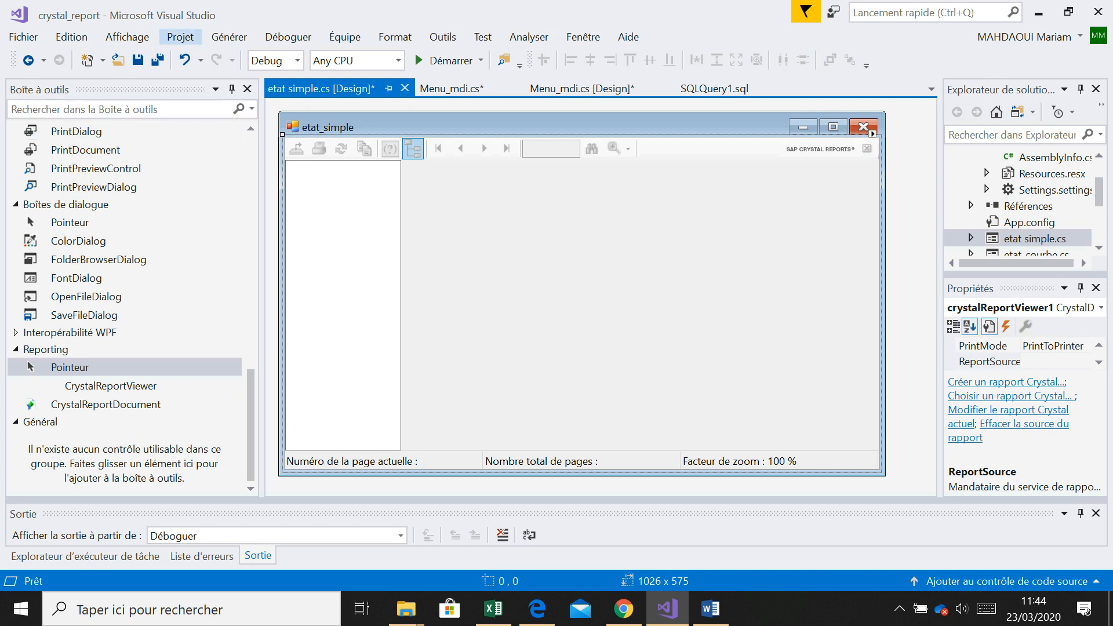
# Step: Add a new Crystal Reports item from the Reporting category to the project, named "etat1"
pyautogui.click(181, 36)
pyautogui.click(243, 97)
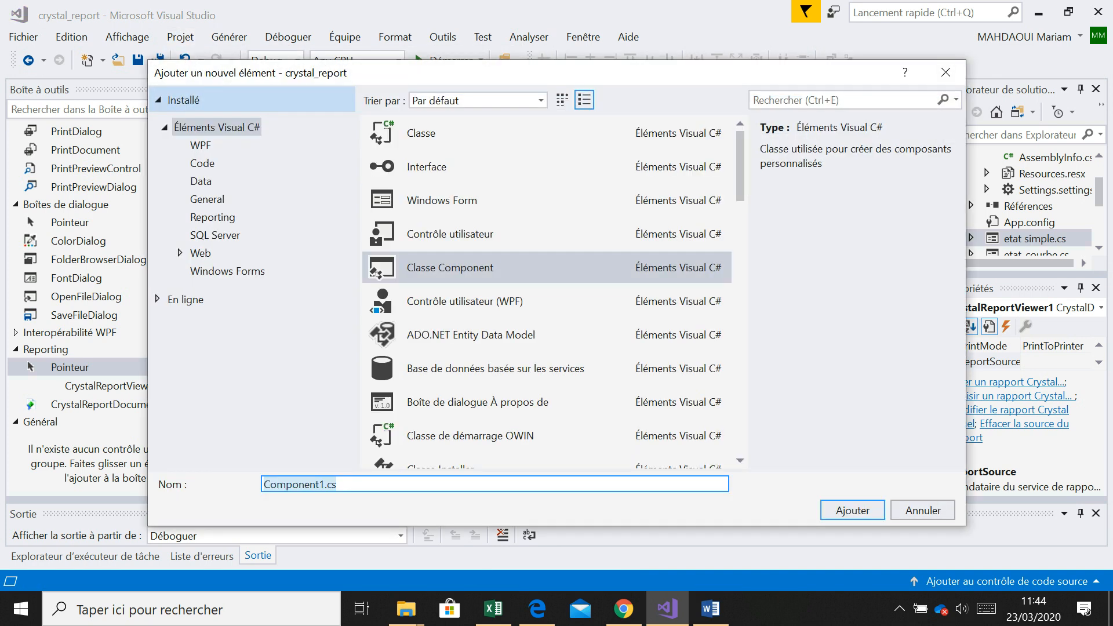
pyautogui.click(213, 217)
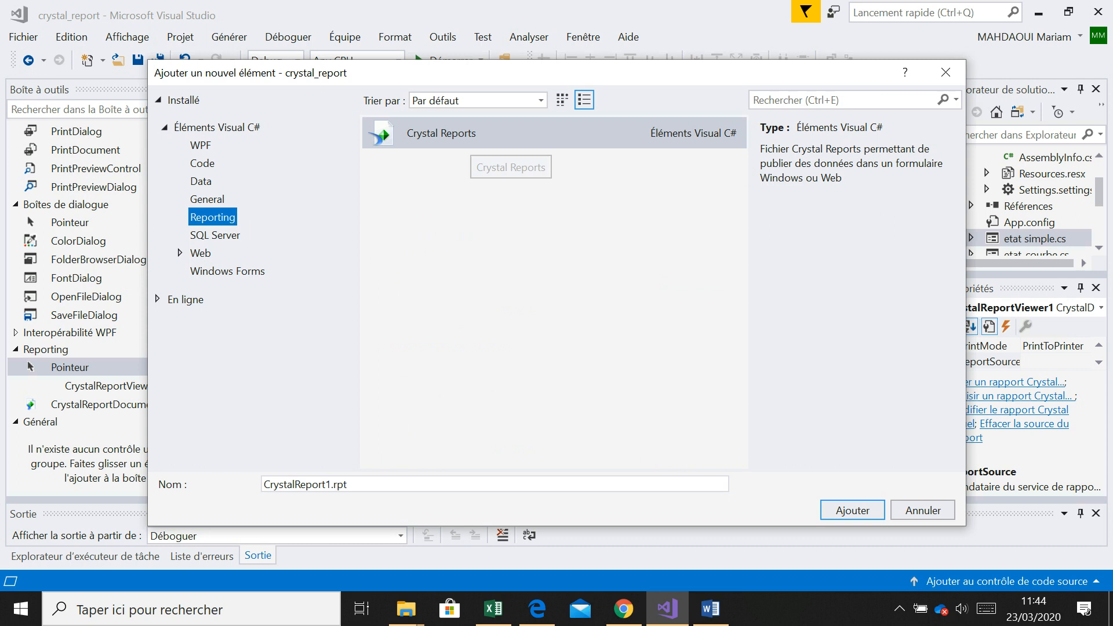
pyautogui.click(326, 485)
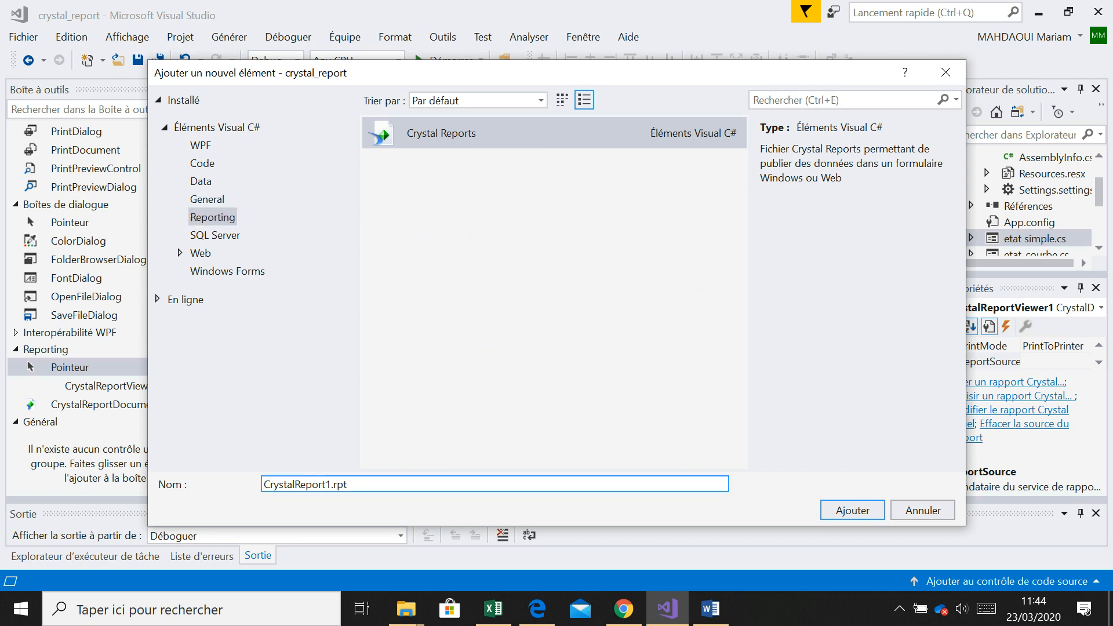
pyautogui.moveTo(325, 484); pyautogui.dragTo(263, 484)
pyautogui.write('etat')
pyautogui.press('Return')
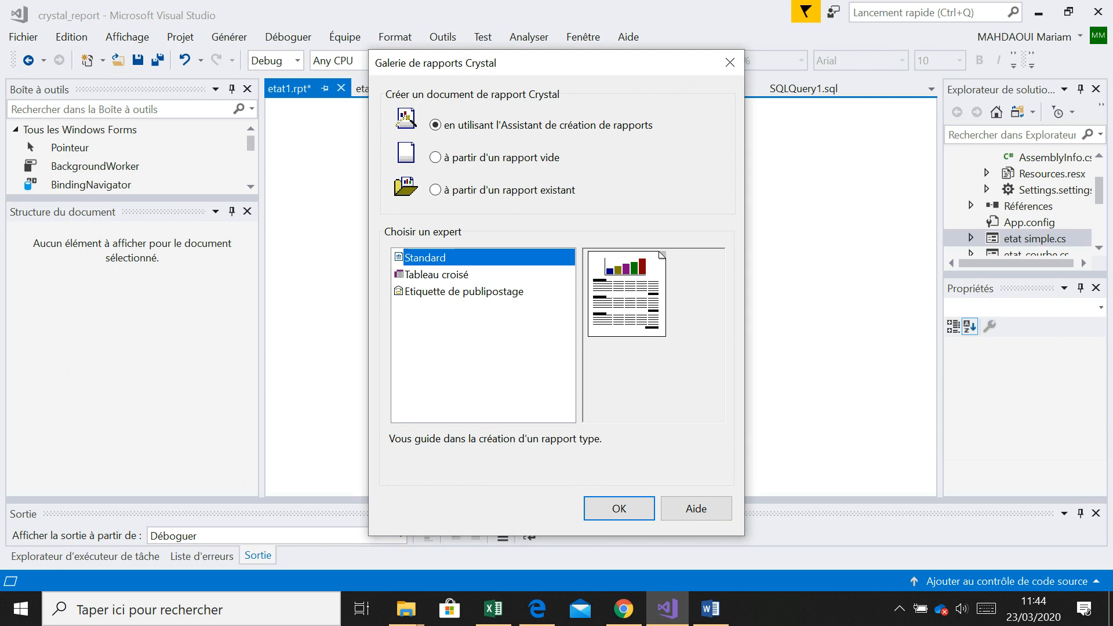
# Step: Start the Standard report creation wizard and begin a new OLE DB (ADO) connection as its data source
pyautogui.press('Return')
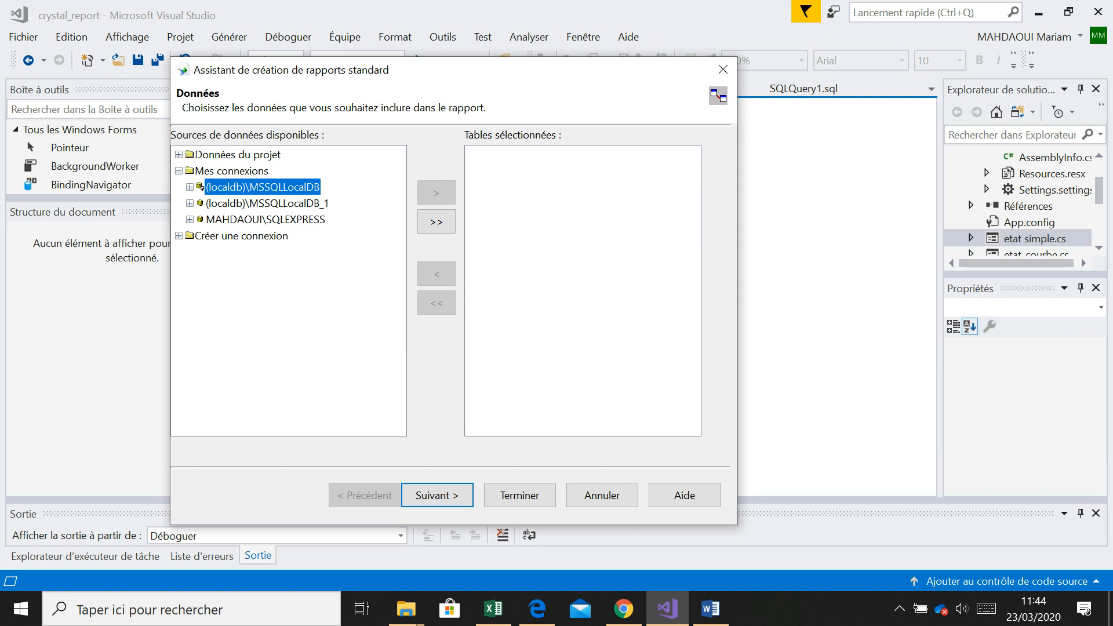
pyautogui.doubleClick(200, 187)
pyautogui.doubleClick(200, 187)
pyautogui.doubleClick(241, 236)
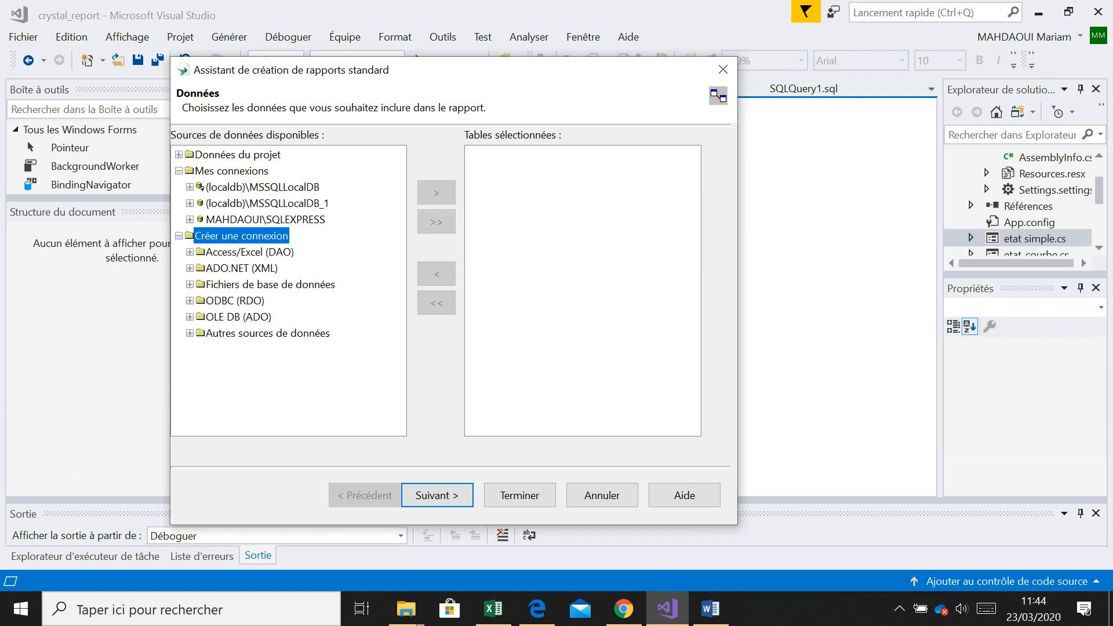
pyautogui.doubleClick(238, 317)
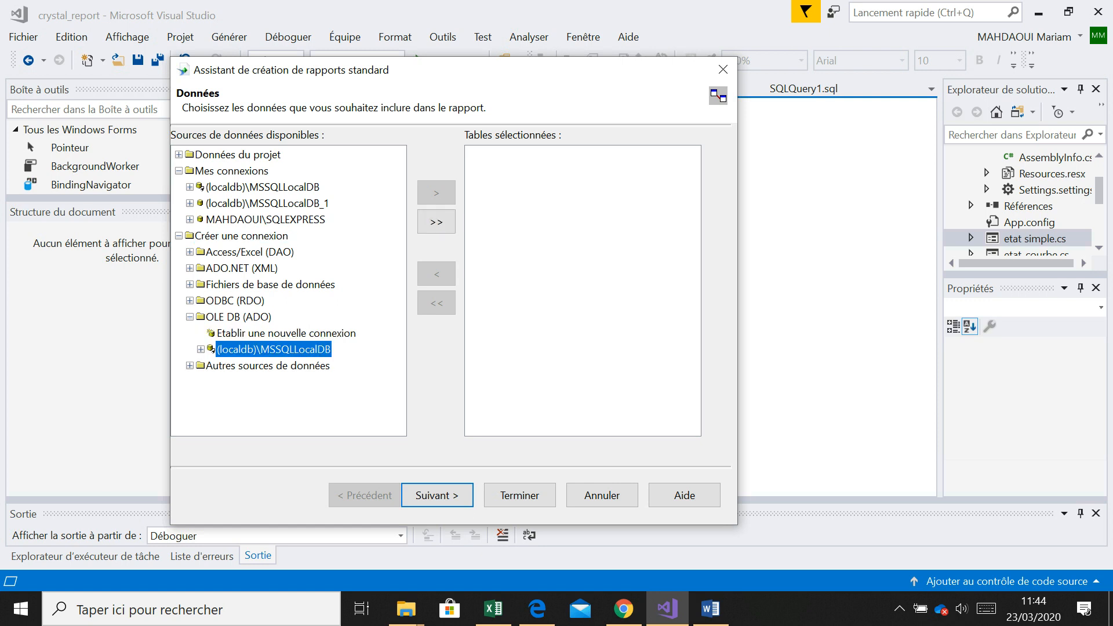
pyautogui.click(211, 334)
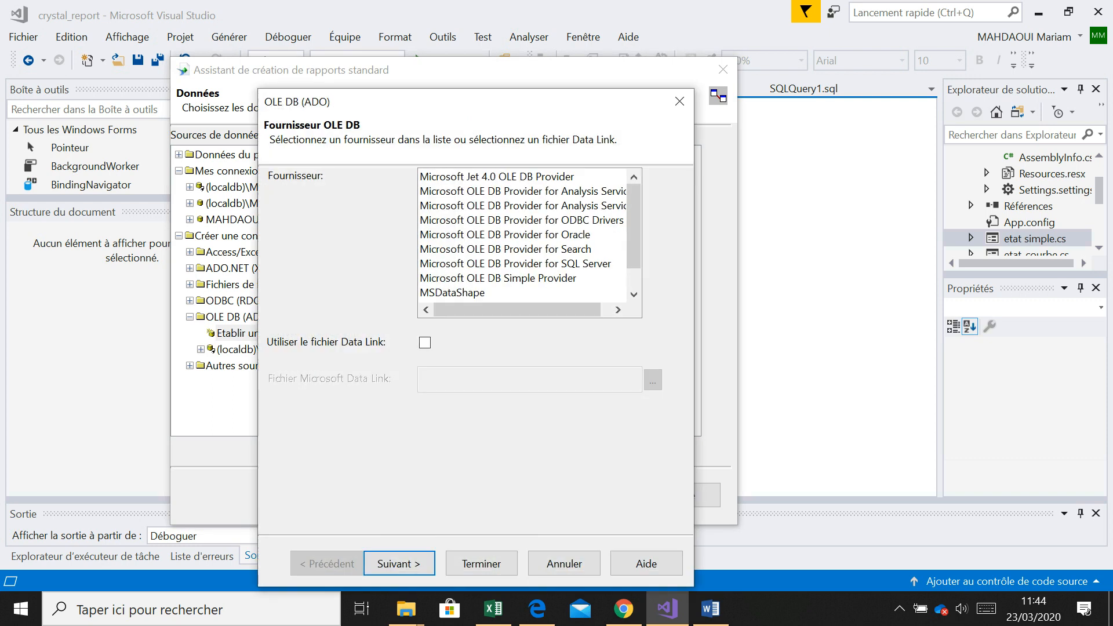
# Step: Choose SQL Server Native Client 11.0 as the OLE DB provider and continue to the connection information
pyautogui.moveTo(634, 226); pyautogui.dragTo(633, 246)
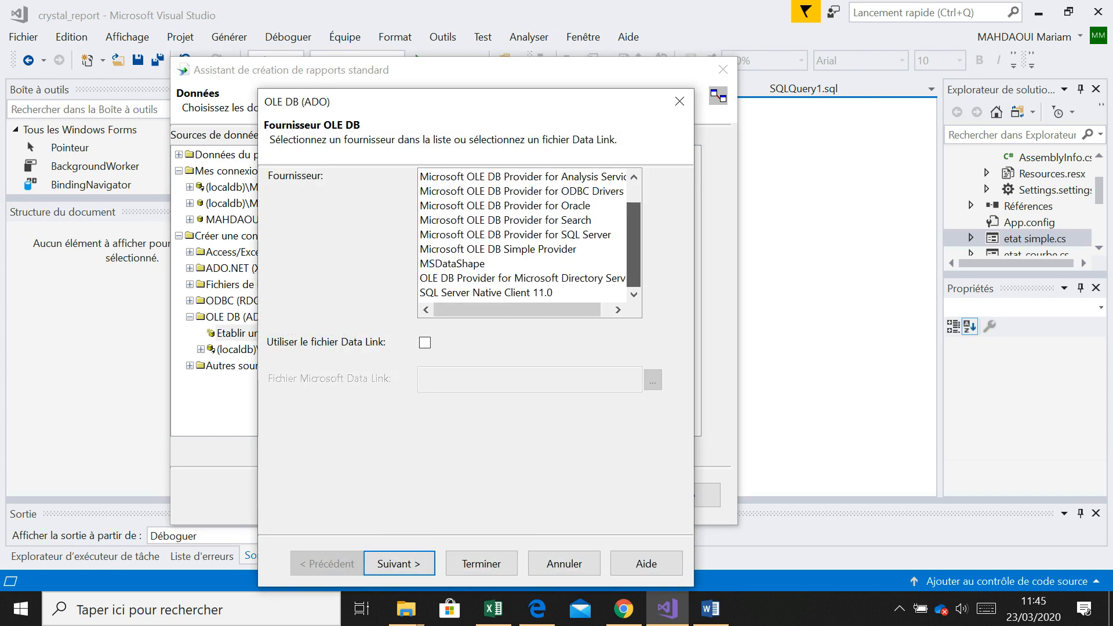
pyautogui.moveTo(634, 245); pyautogui.dragTo(633, 246)
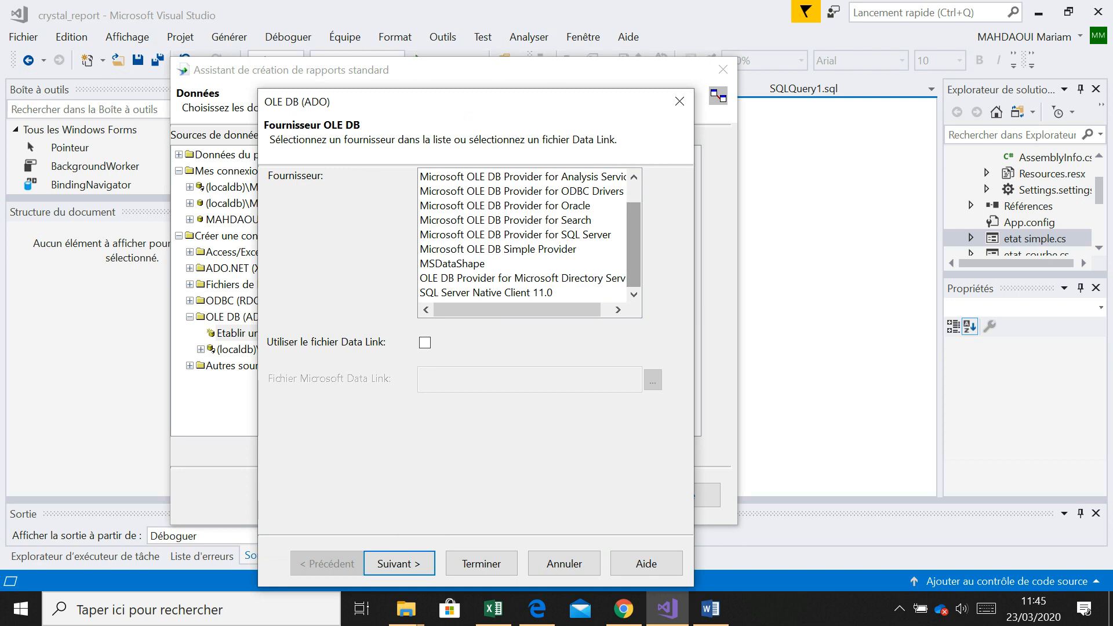
pyautogui.click(486, 293)
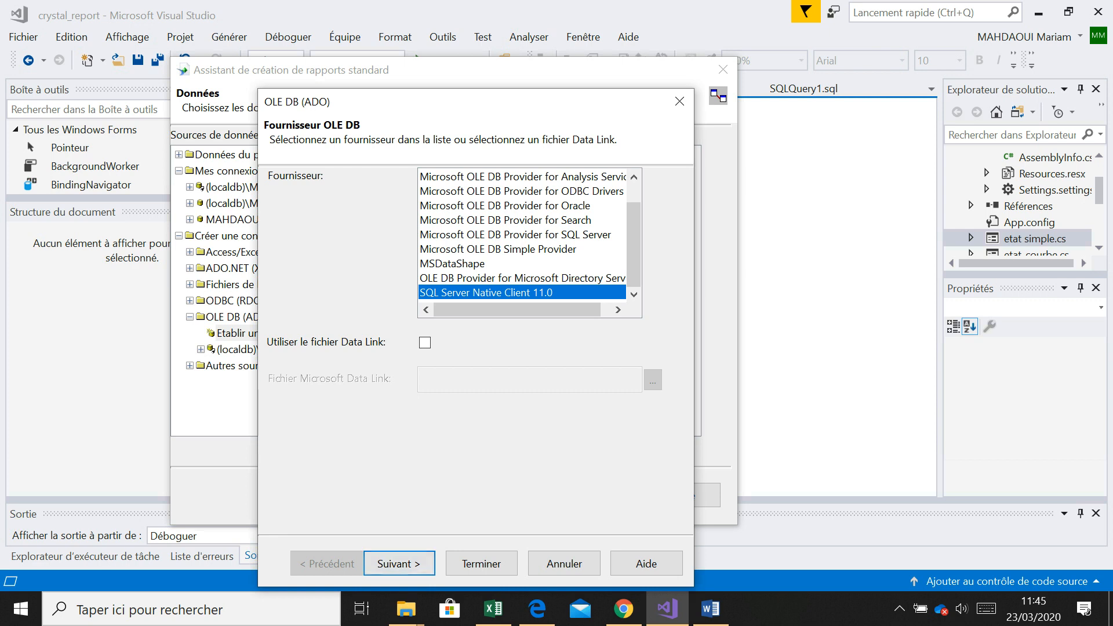
pyautogui.click(515, 235)
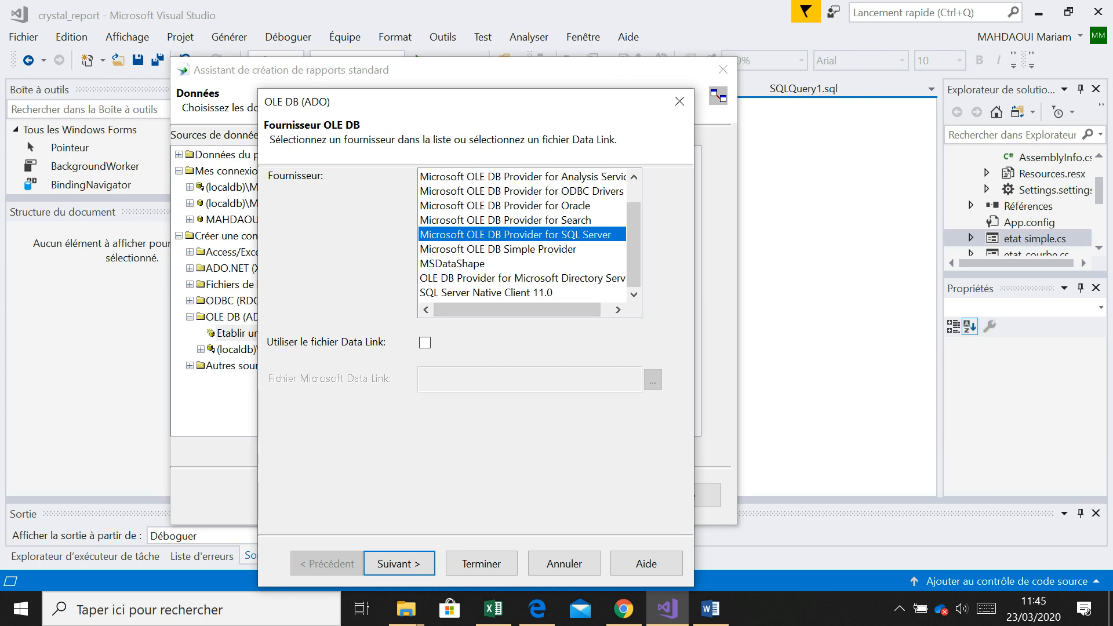
pyautogui.click(486, 293)
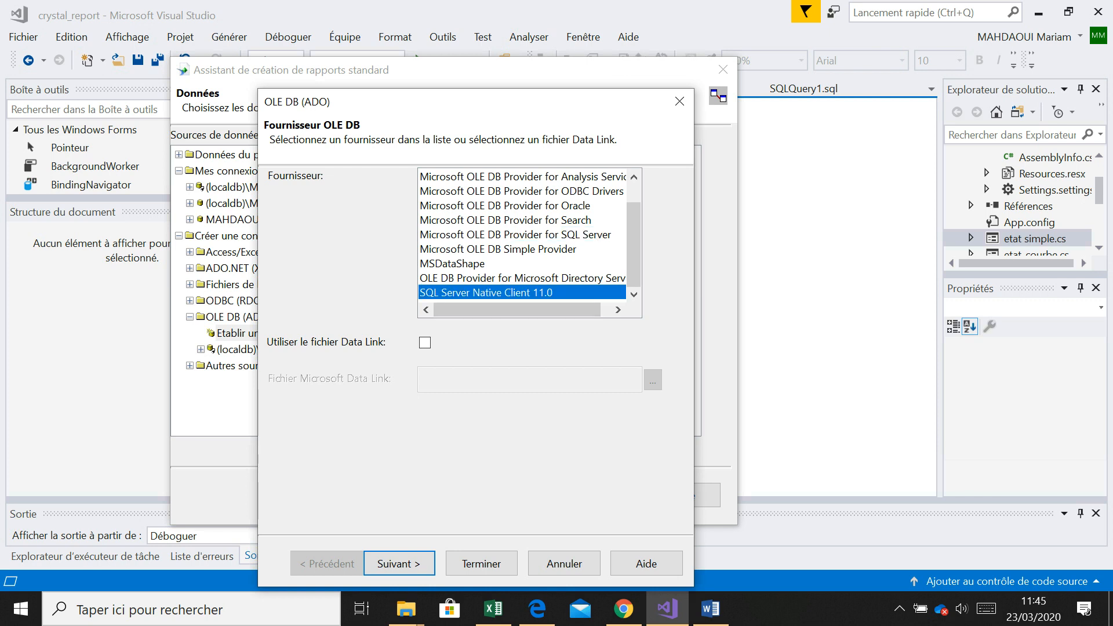
pyautogui.click(399, 563)
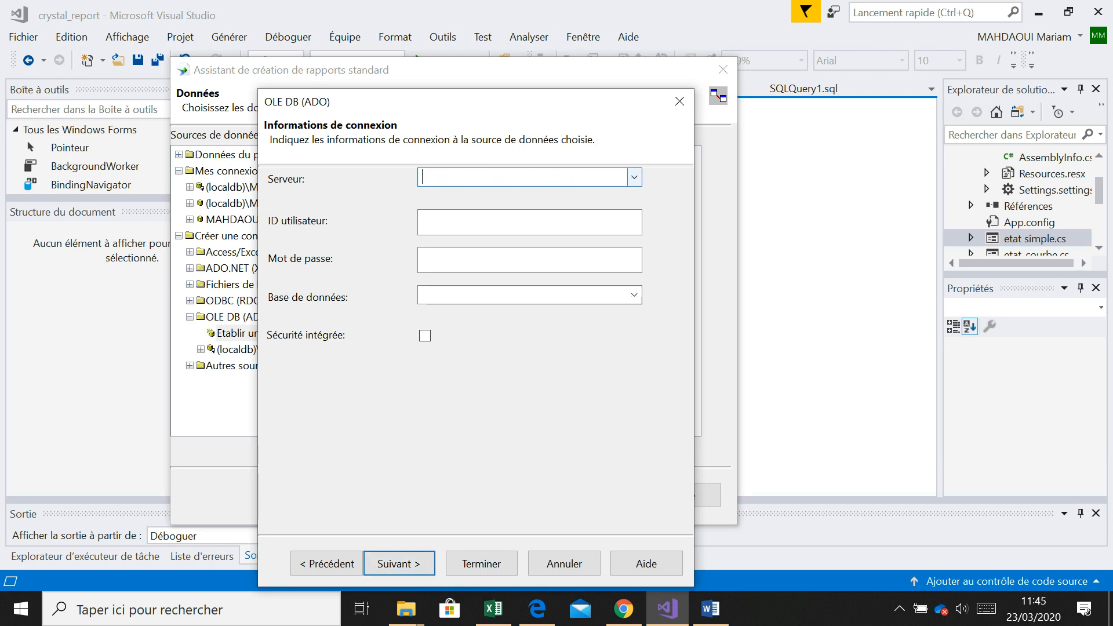
# Step: Connect to the server (localdb)\MSSQLLocalDB using integrated security and the COMMERCE database, and finish the OLE DB connection
pyautogui.click(634, 177)
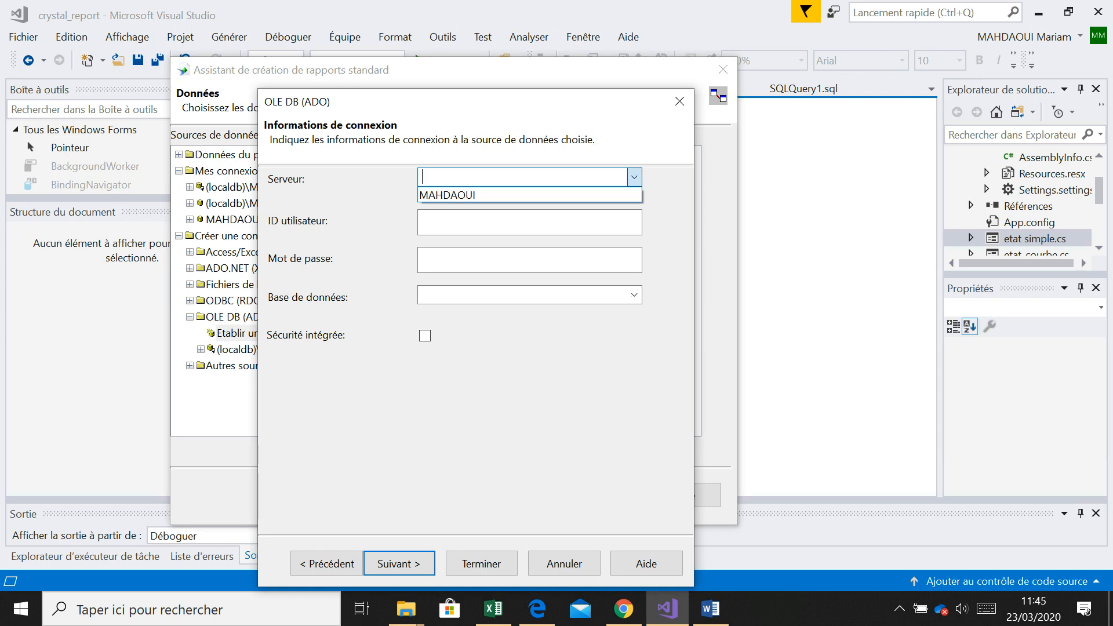
pyautogui.moveTo(464, 101); pyautogui.dragTo(688, 83)
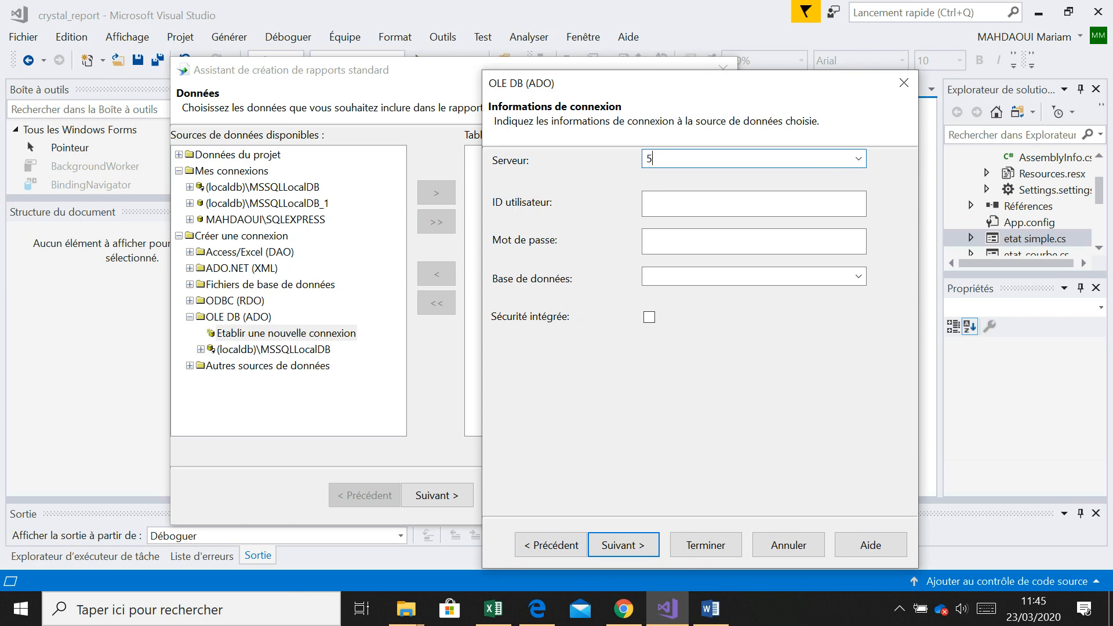
pyautogui.write('(localdb)\\MSSQLLocalDB')
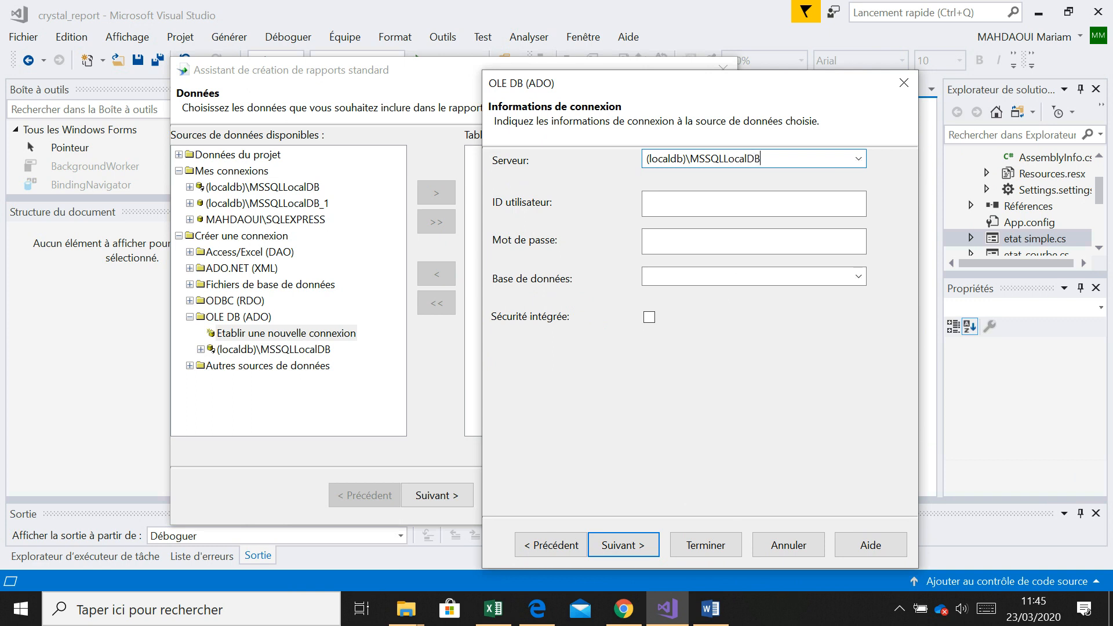
pyautogui.click(649, 318)
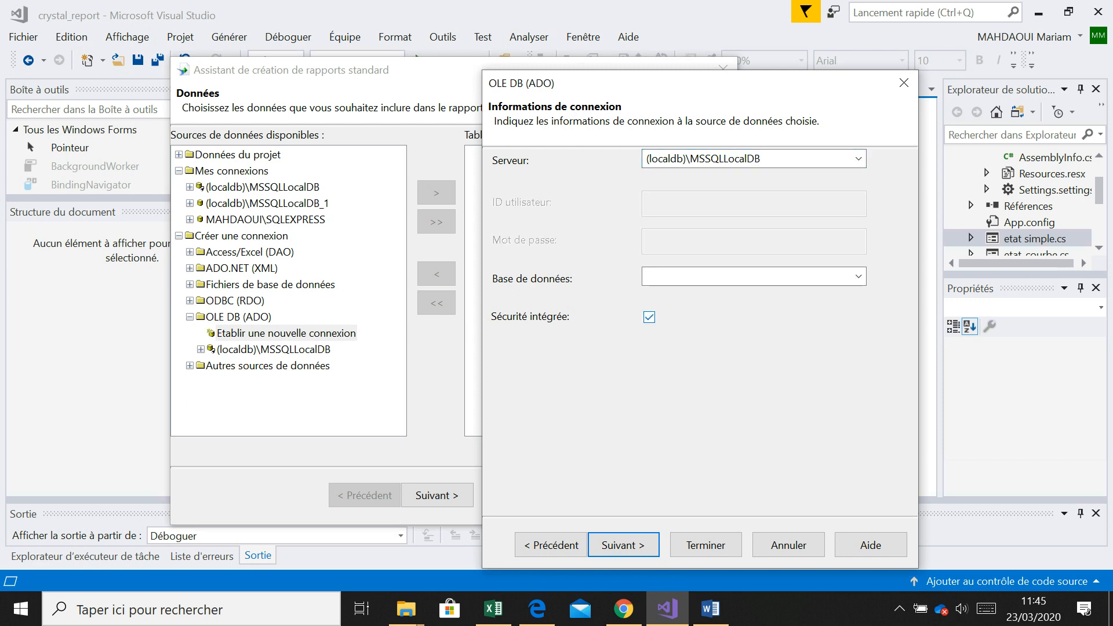
pyautogui.click(859, 277)
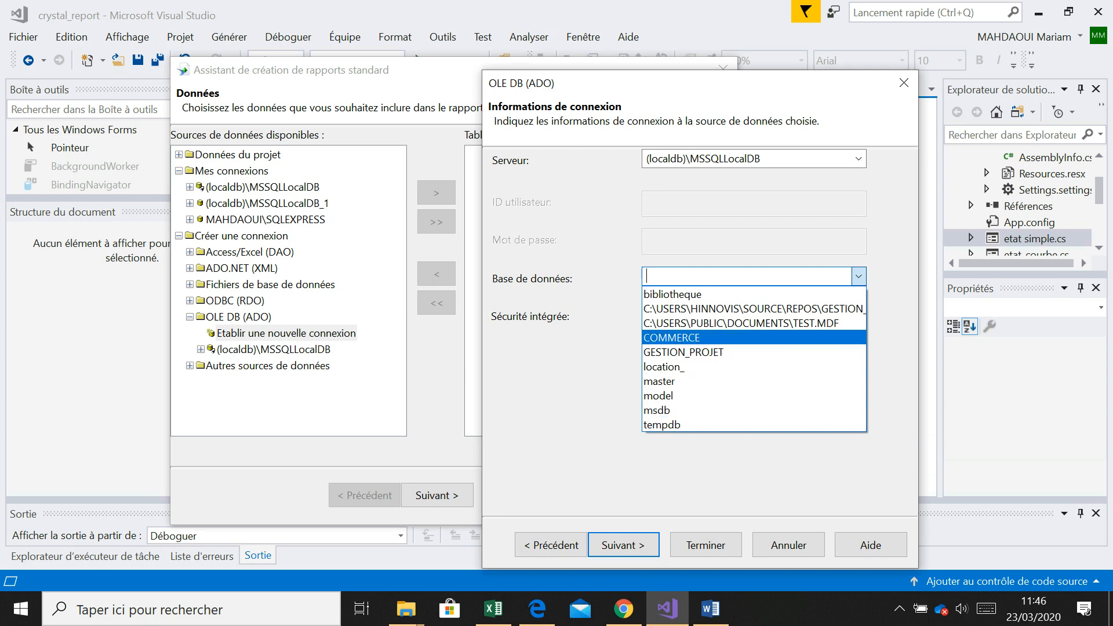
pyautogui.click(673, 338)
pyautogui.click(623, 545)
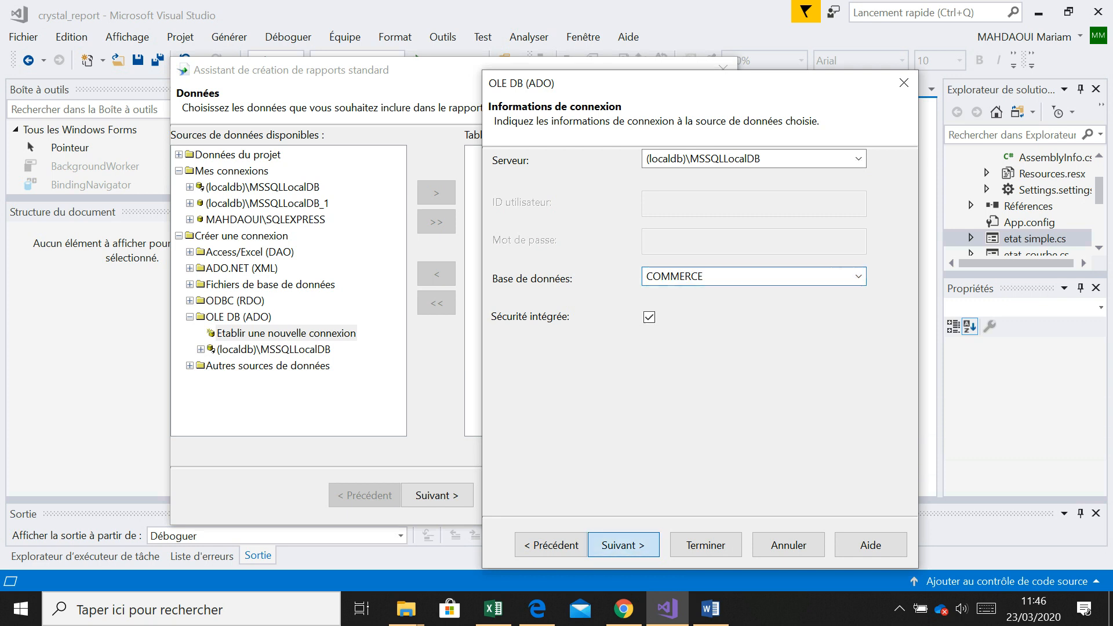
pyautogui.click(705, 545)
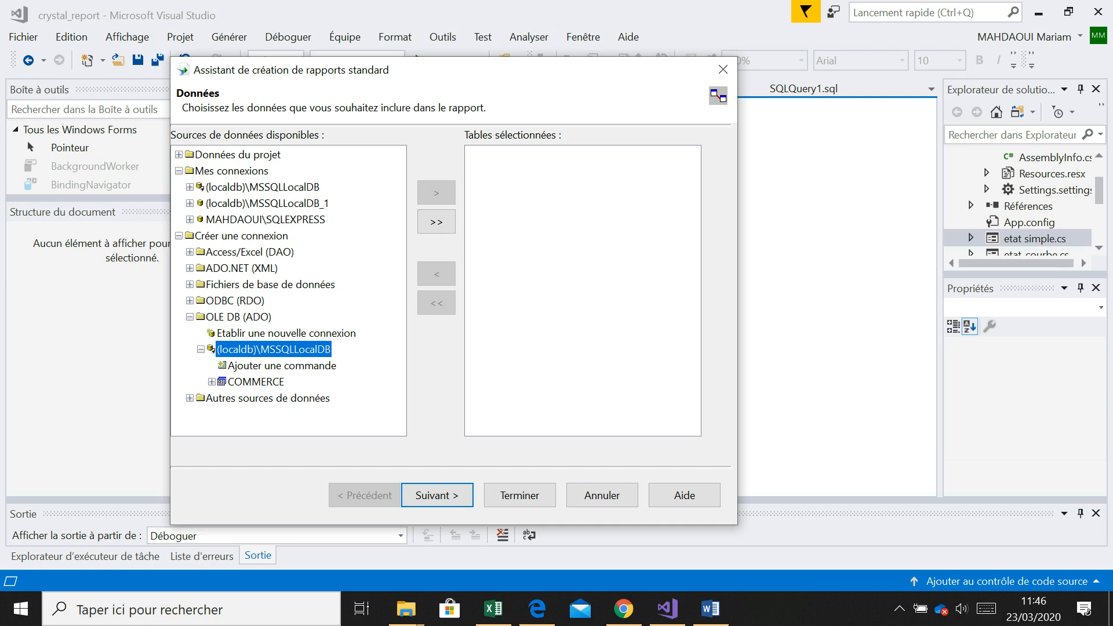
# Step: Add the CLIENT table from the dbo schema of COMMERCE to the report's selected tables and continue to field selection
pyautogui.click(212, 382)
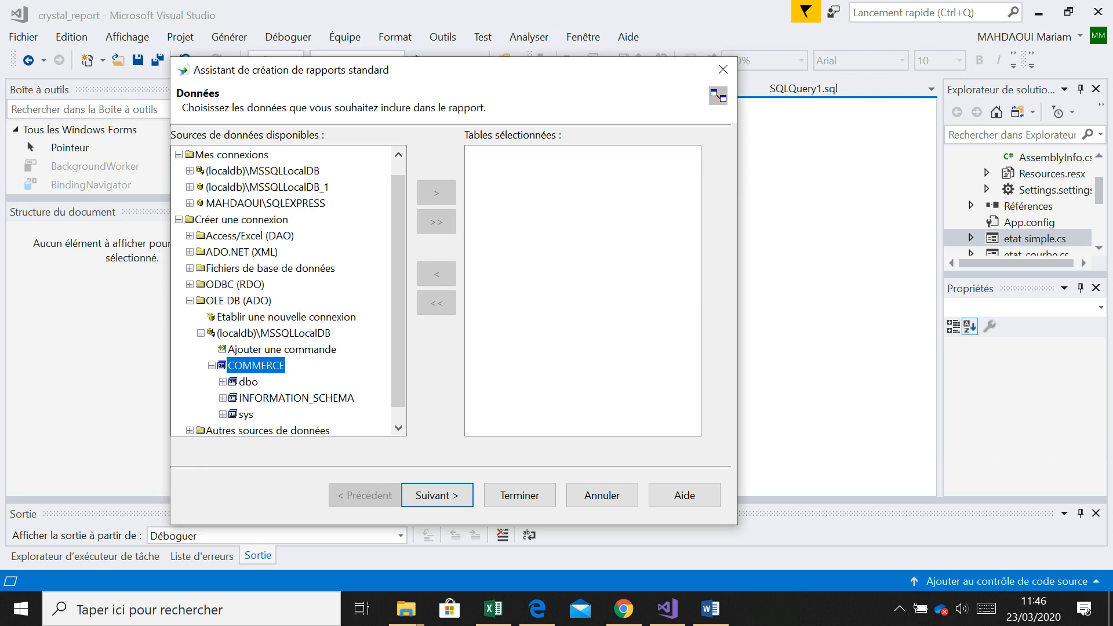
pyautogui.click(223, 382)
pyautogui.click(266, 365)
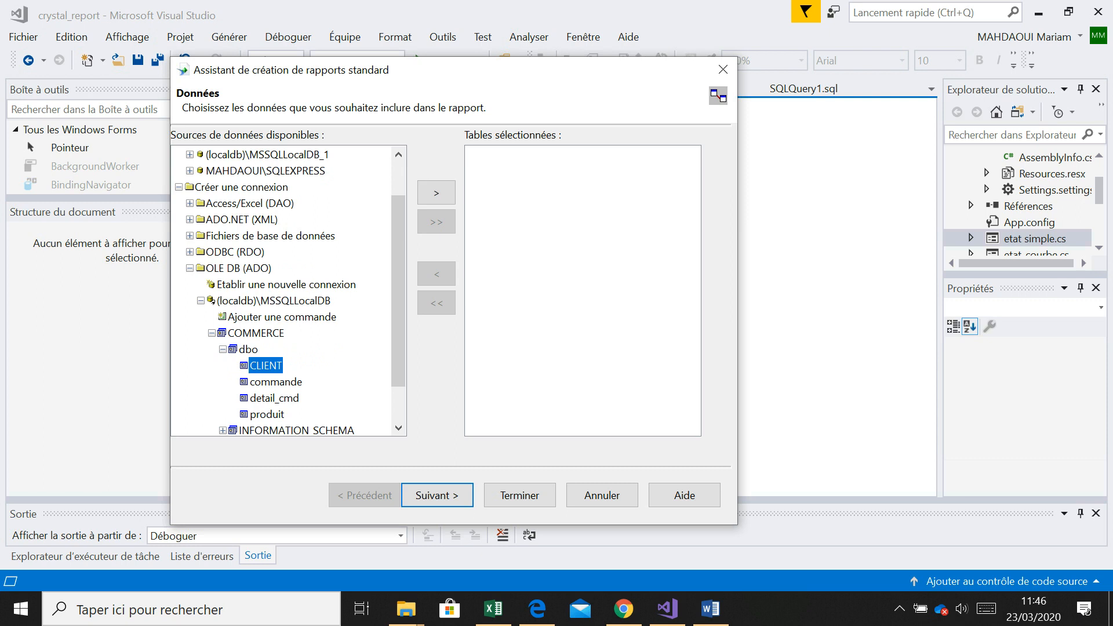
pyautogui.click(436, 193)
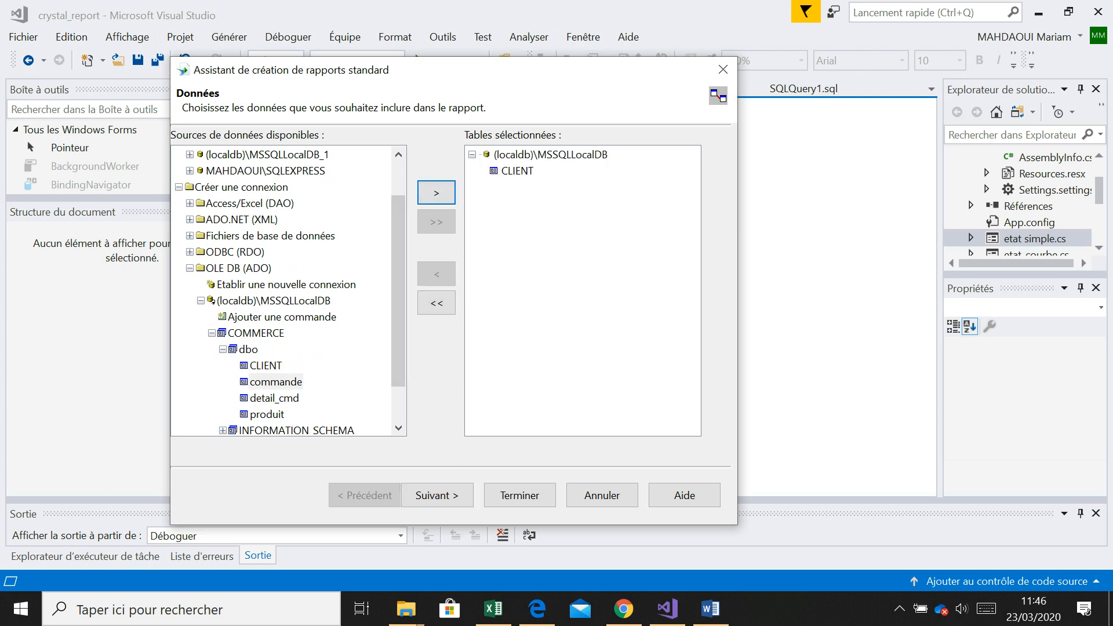
pyautogui.click(438, 495)
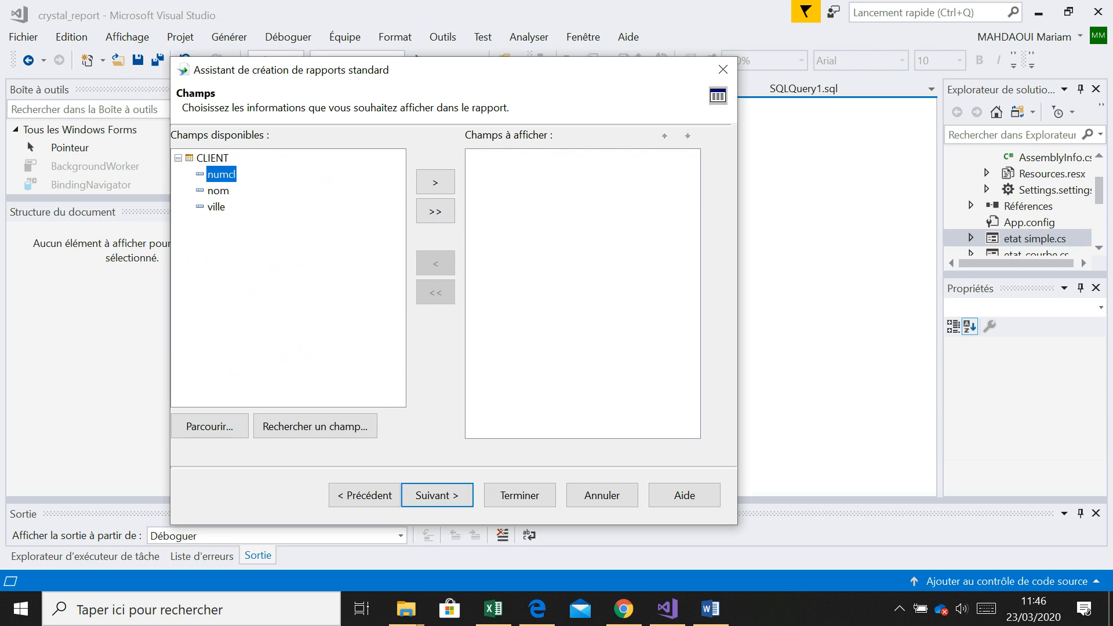
# Step: Include all CLIENT fields (numcl, nom, ville) in the report and finish the wizard without grouping or filtering
pyautogui.click(435, 211)
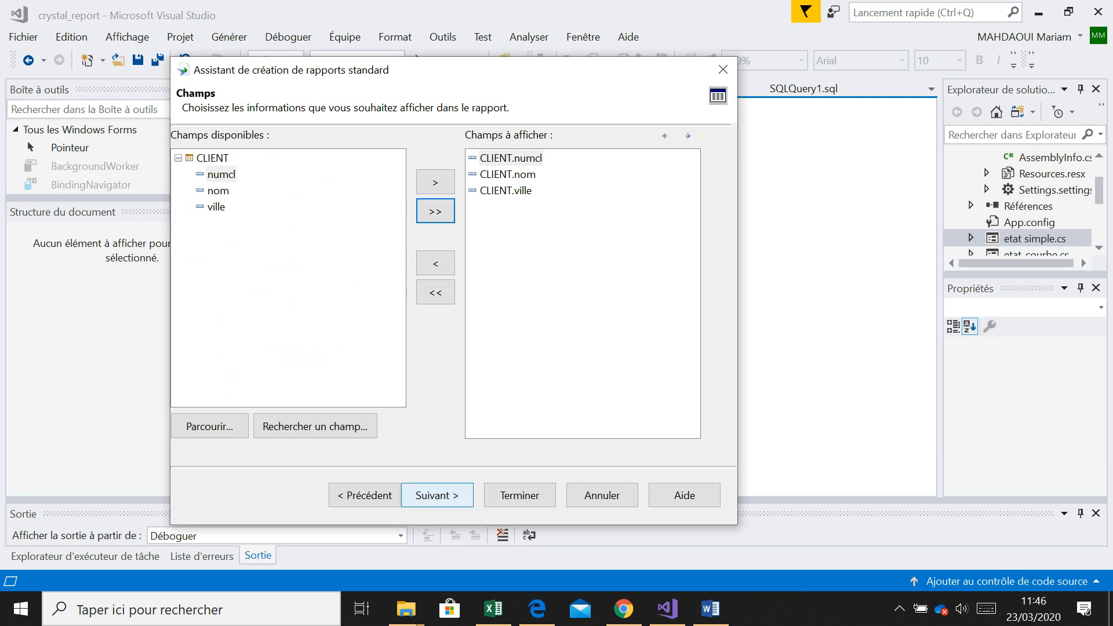
pyautogui.click(437, 495)
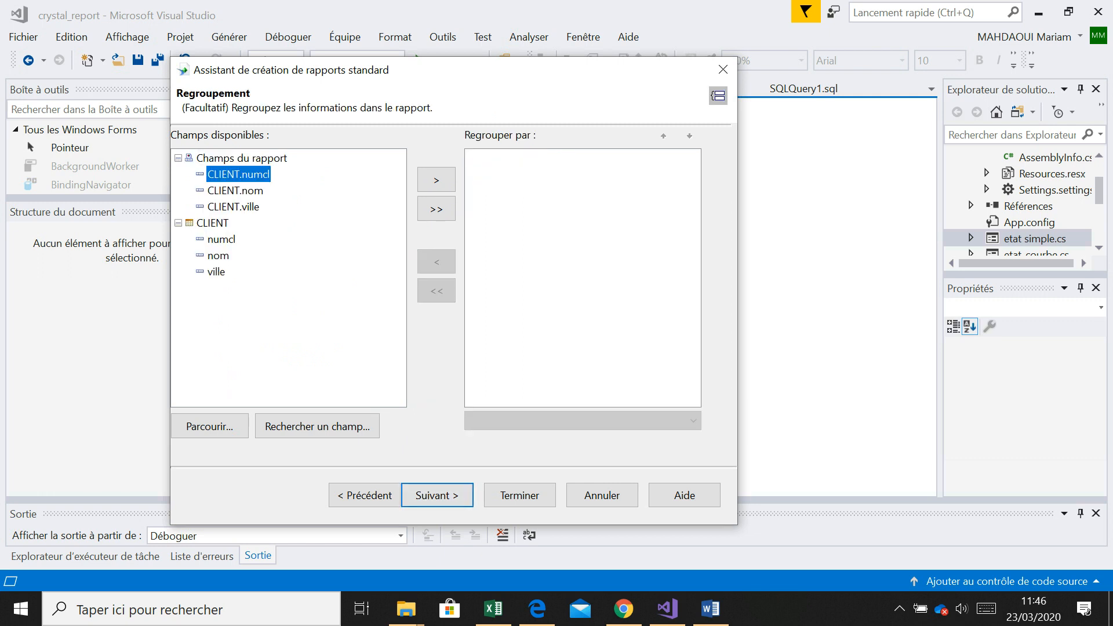
pyautogui.click(437, 495)
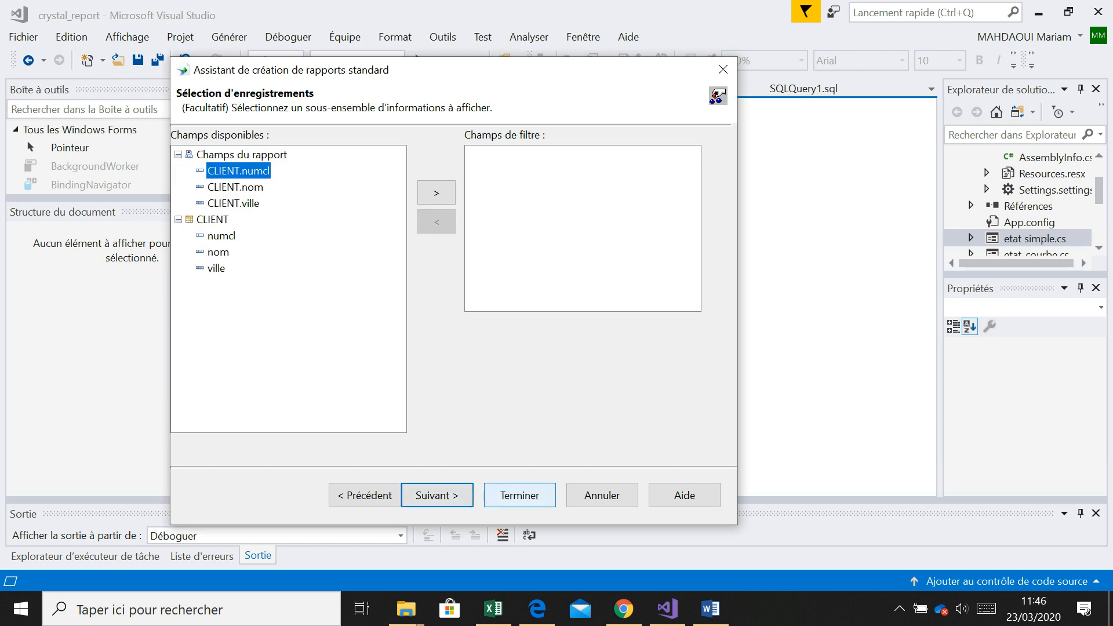
pyautogui.click(519, 495)
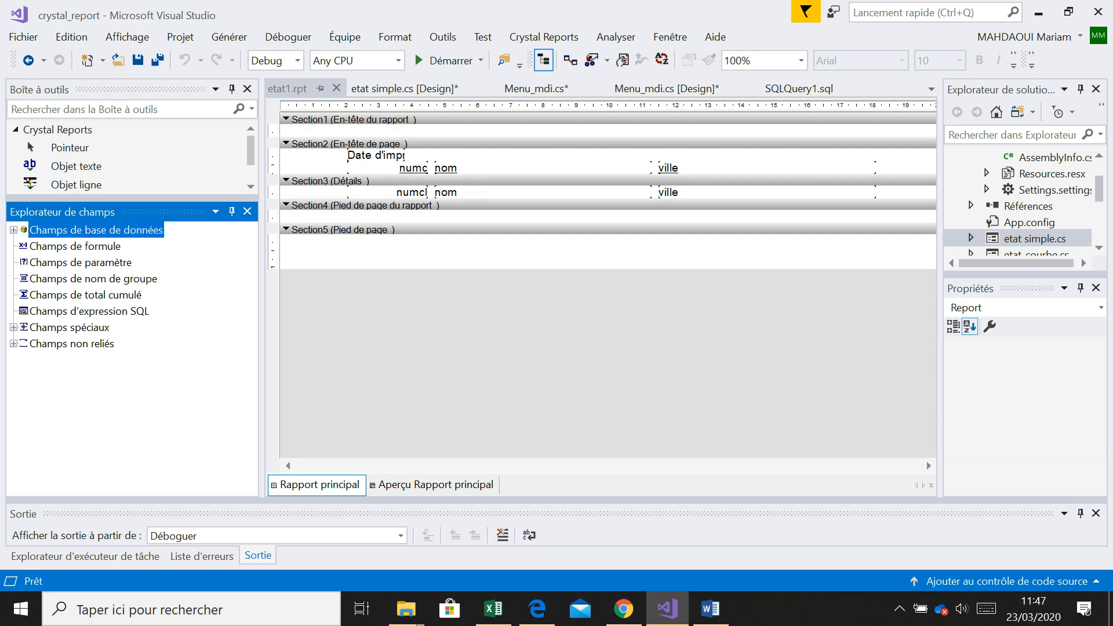
pyautogui.click(376, 155)
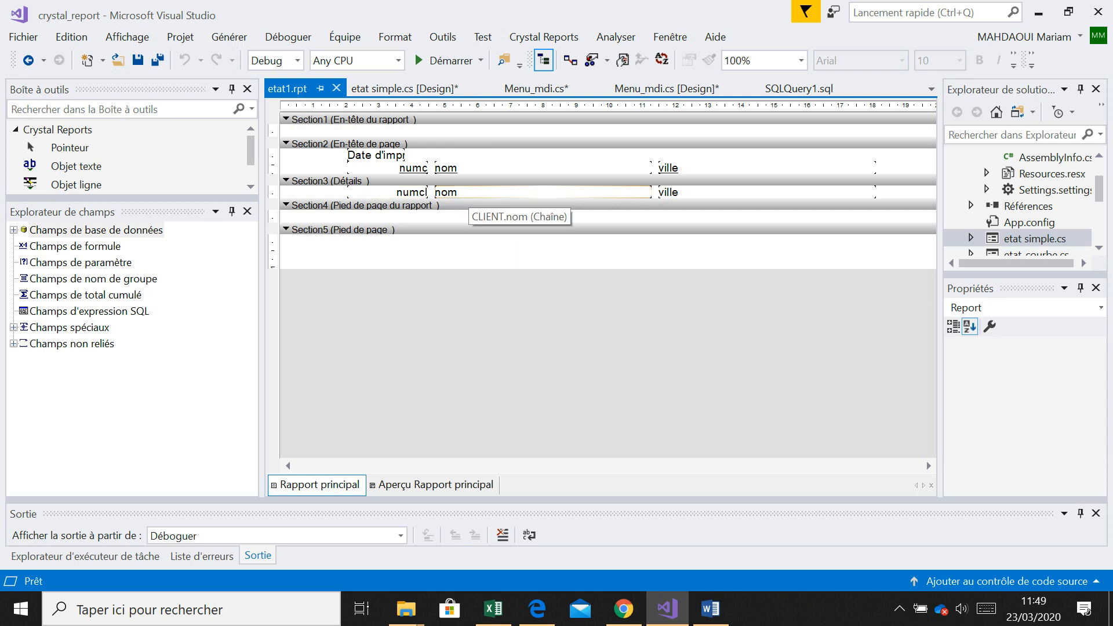
pyautogui.click(468, 192)
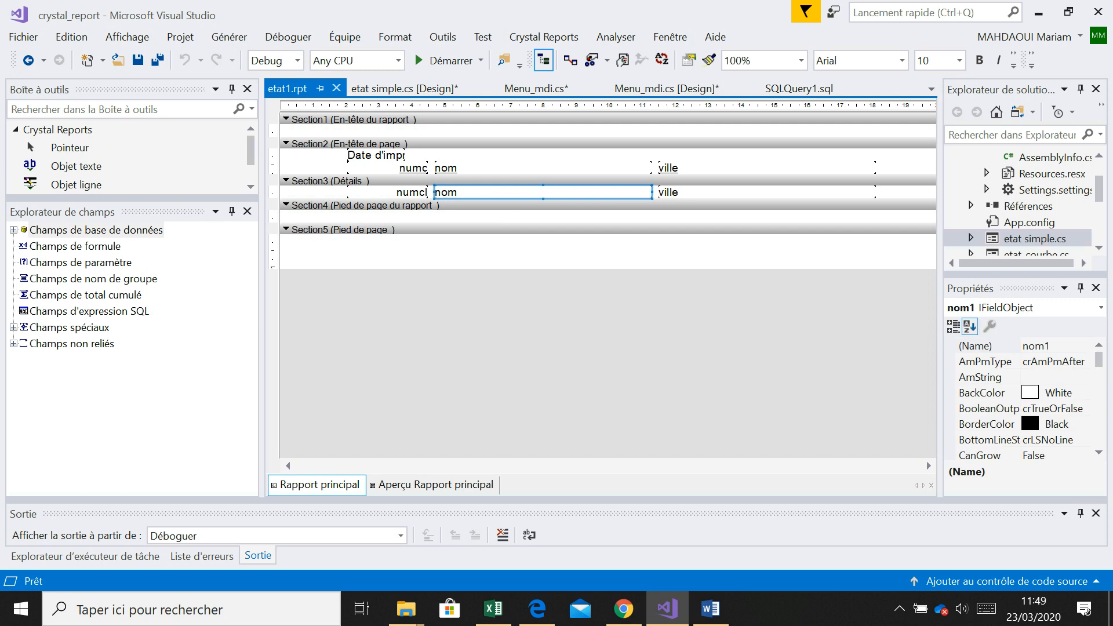
pyautogui.click(701, 193)
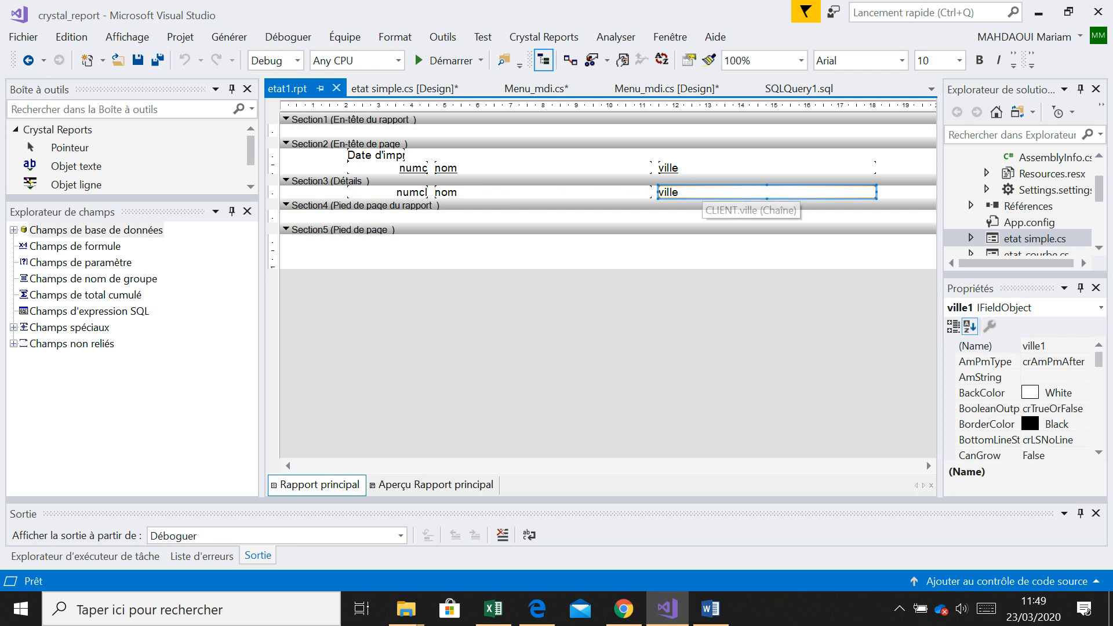
pyautogui.click(678, 169)
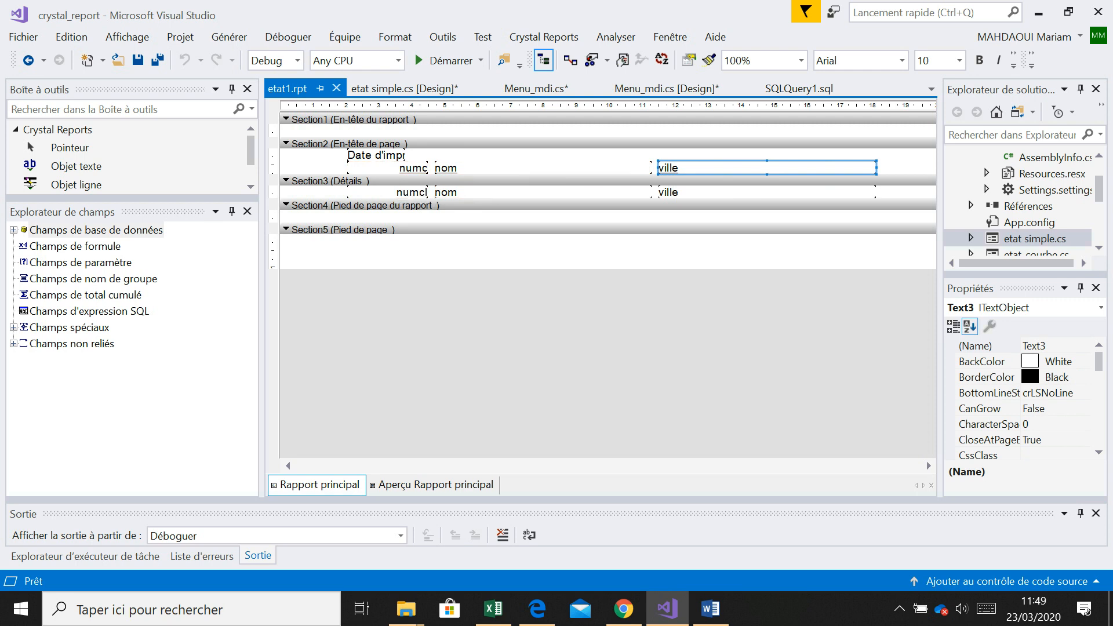
pyautogui.press('Escape')
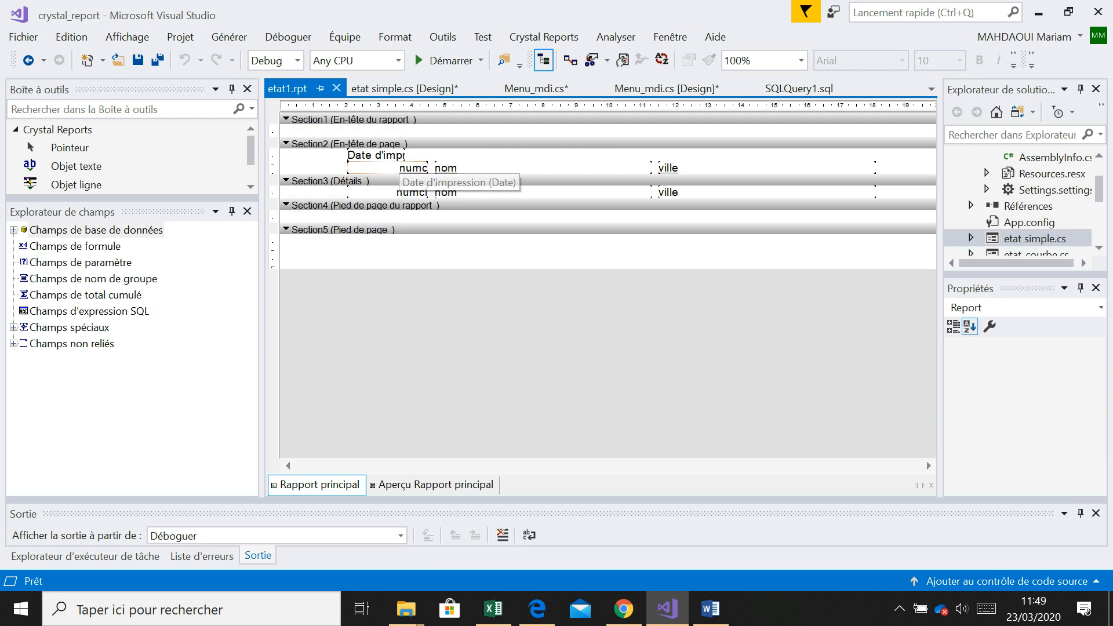
# Step: Change the text of the numcl heading in the page header section to "Numéro client"
pyautogui.click(400, 166)
pyautogui.rightClick(400, 166)
pyautogui.click(479, 178)
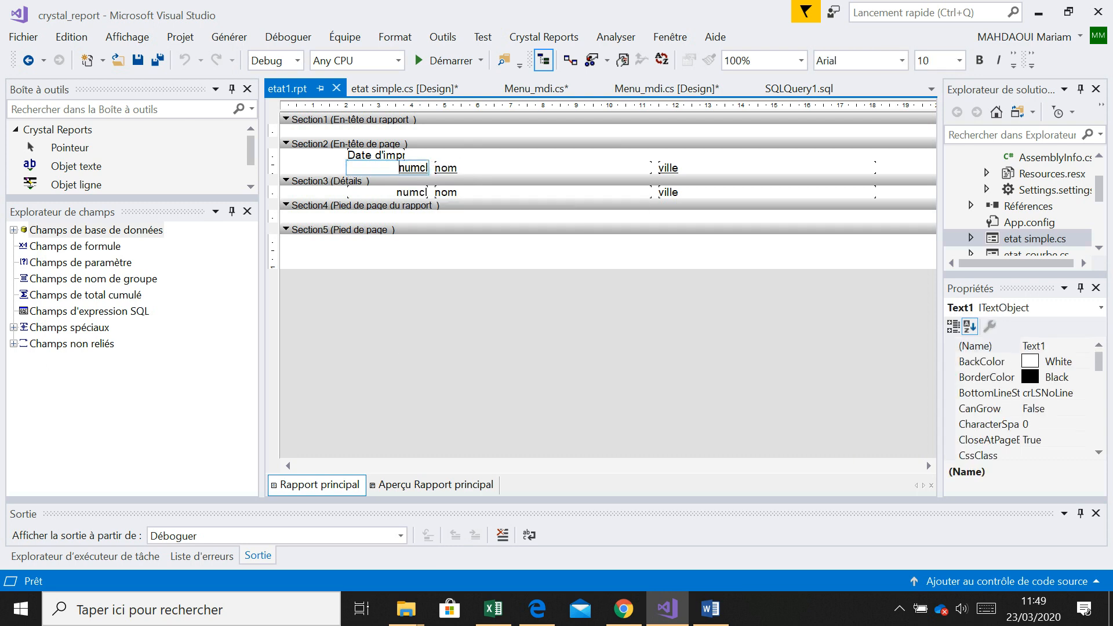
pyautogui.press('Delete')
pyautogui.press('Delete')
pyautogui.press('Delete')
pyautogui.press('Delete')
pyautogui.press('Delete')
pyautogui.write('Numéro client')
# Step: Narrow the nom heading and its detail field by about half, and move the ville heading and field directly beside them
pyautogui.click(527, 170)
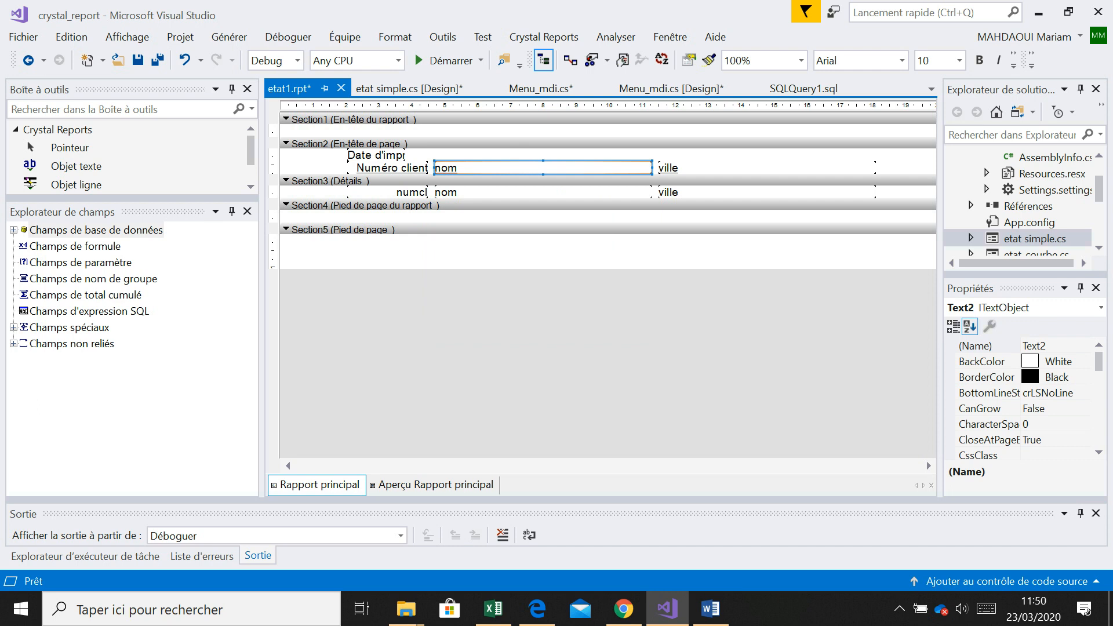
pyautogui.moveTo(652, 167); pyautogui.dragTo(545, 167)
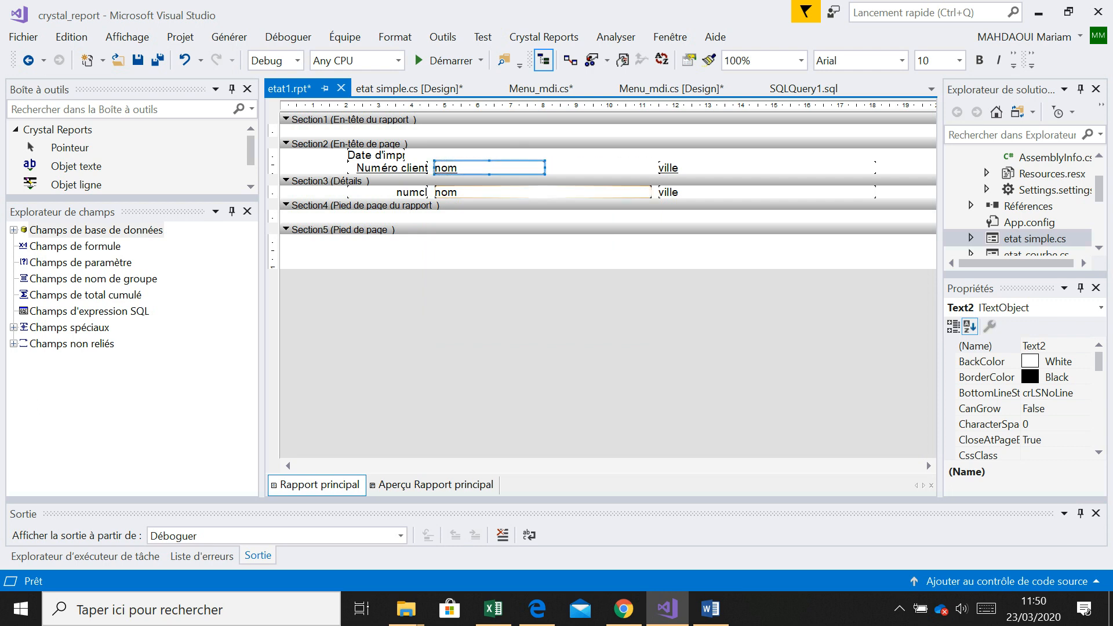
pyautogui.click(545, 193)
pyautogui.moveTo(652, 193); pyautogui.dragTo(540, 192)
pyautogui.moveTo(696, 168); pyautogui.dragTo(580, 169)
pyautogui.moveTo(696, 193); pyautogui.dragTo(581, 193)
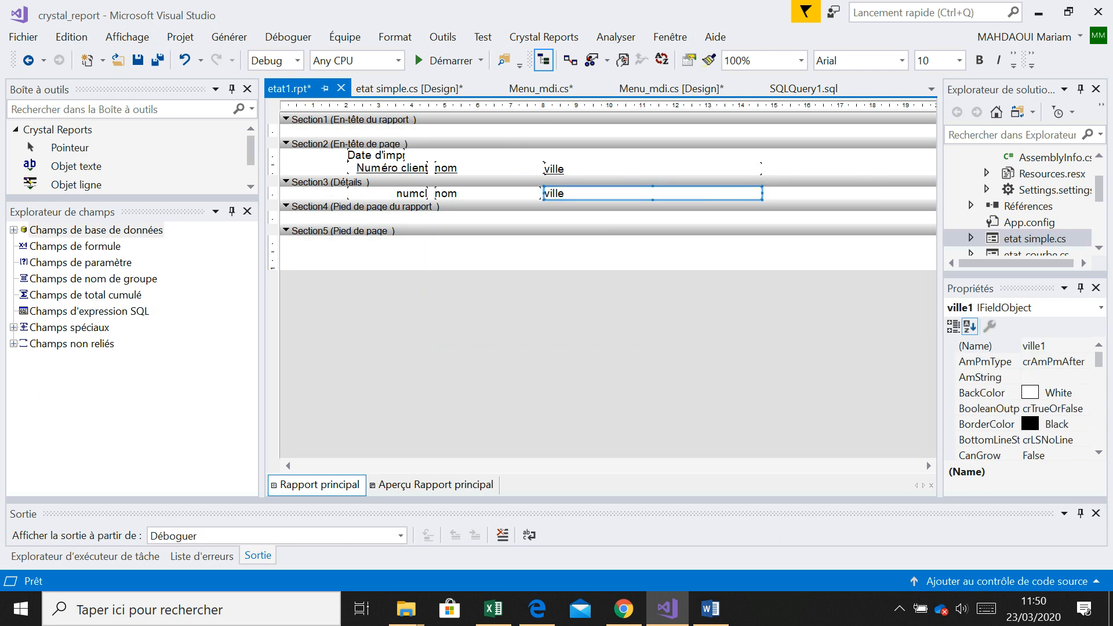
# Step: Preview the report and compare its rows with the numcl, nom and ville fields in the Details section of the design
pyautogui.click(436, 486)
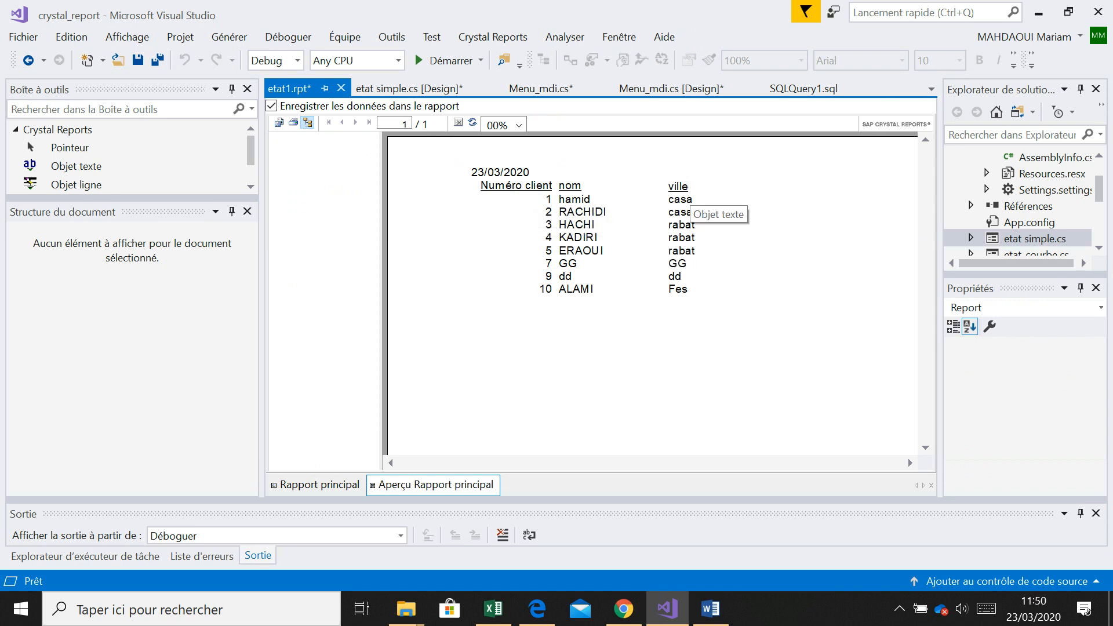
pyautogui.click(318, 486)
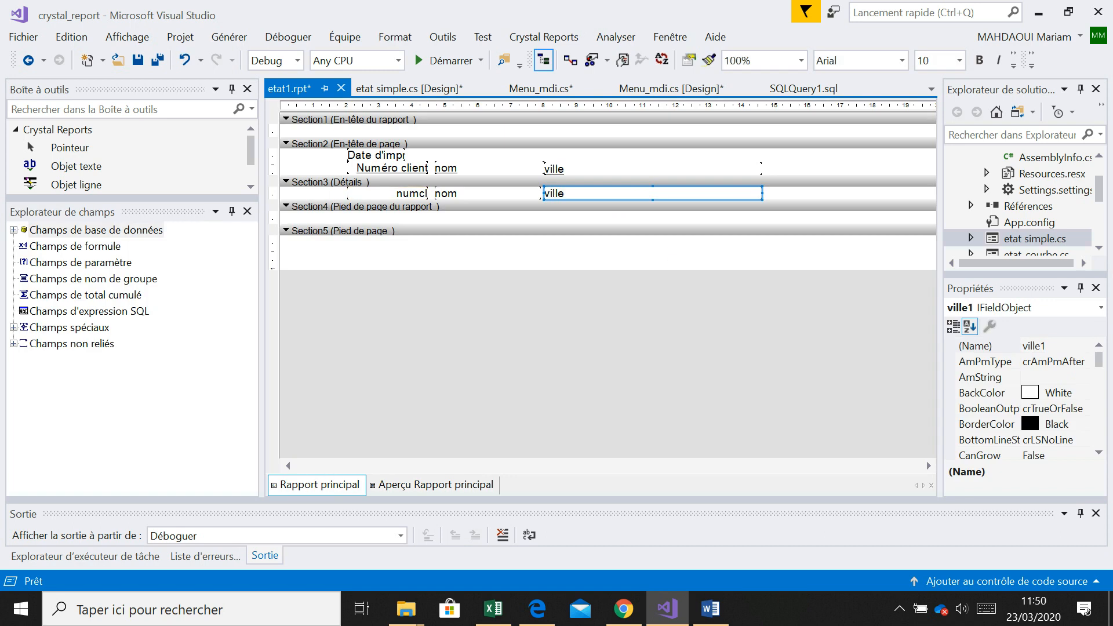
pyautogui.click(413, 195)
pyautogui.click(455, 194)
pyautogui.click(558, 194)
pyautogui.click(432, 486)
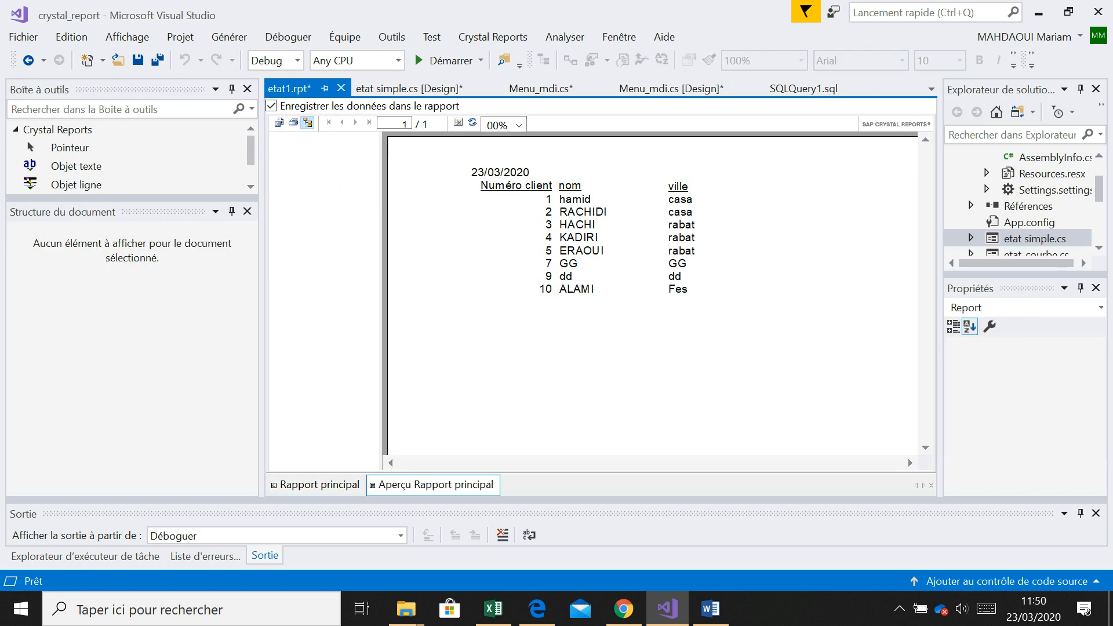
pyautogui.click(319, 485)
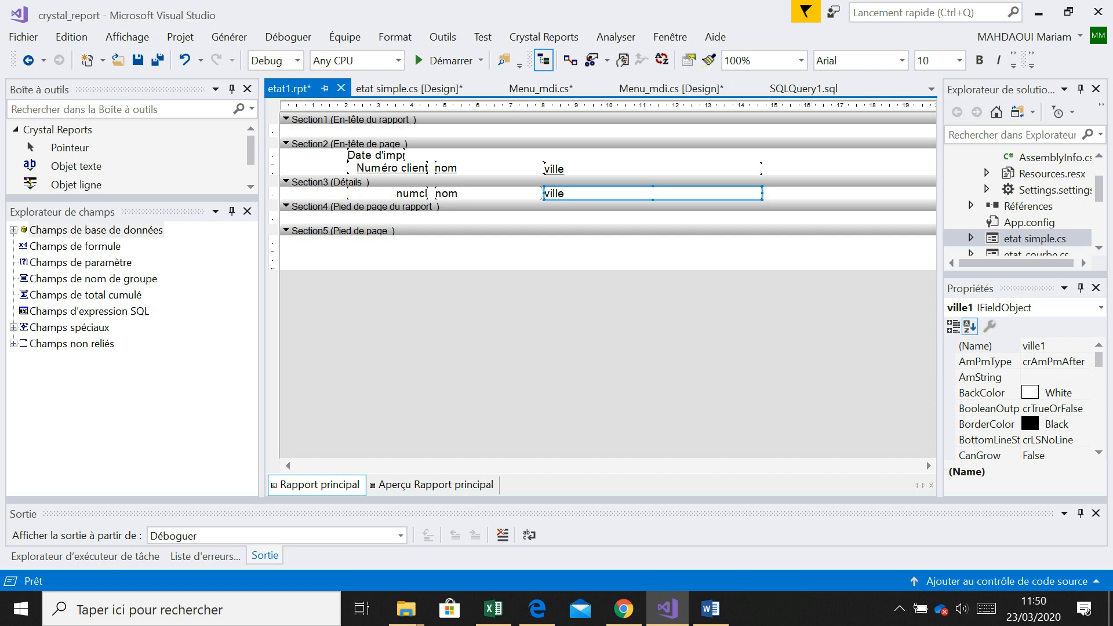
# Step: Increase the height of the Details section by about one row and check the row spacing in the report preview
pyautogui.moveTo(464, 201); pyautogui.dragTo(463, 221)
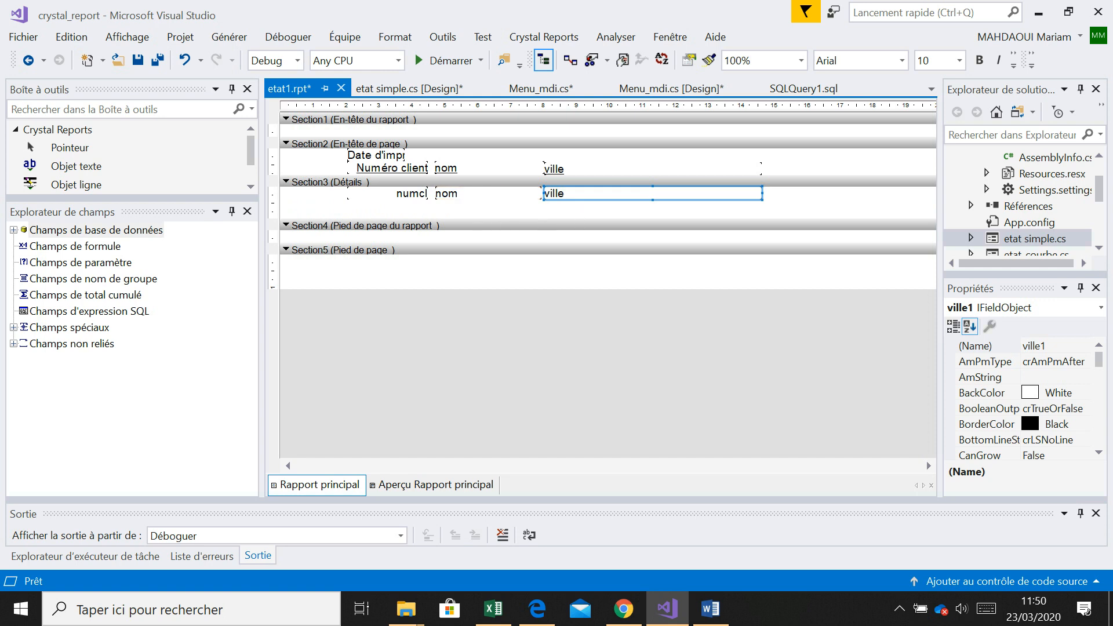
pyautogui.click(435, 485)
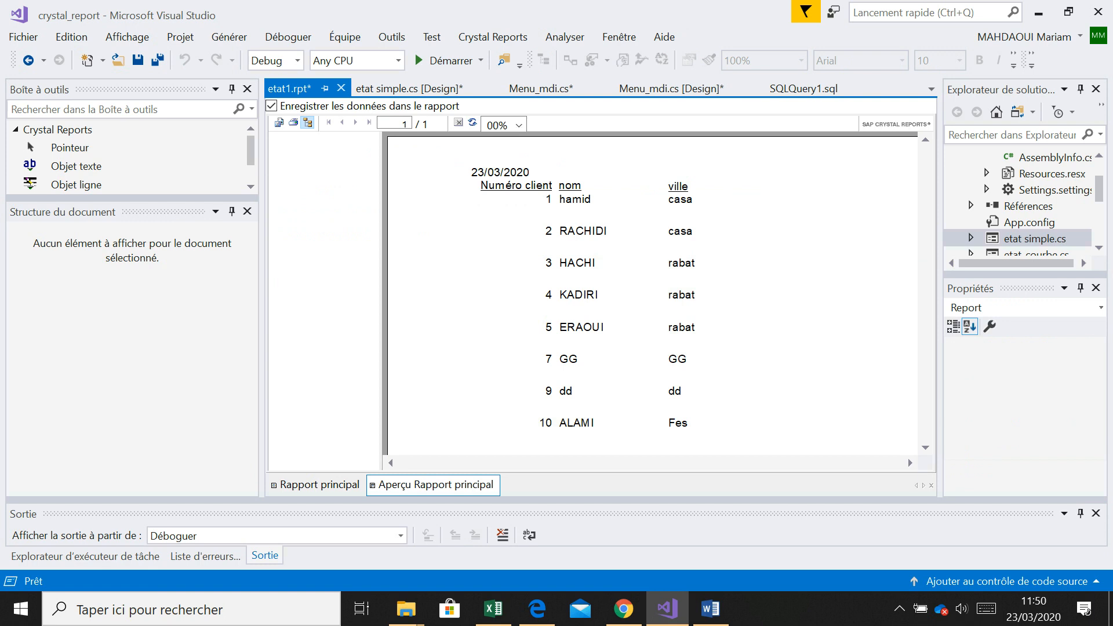
pyautogui.click(318, 485)
# Step: Try the print date field in the Details section, in front of numcl, and check it in the report preview
pyautogui.moveTo(376, 156); pyautogui.dragTo(309, 193)
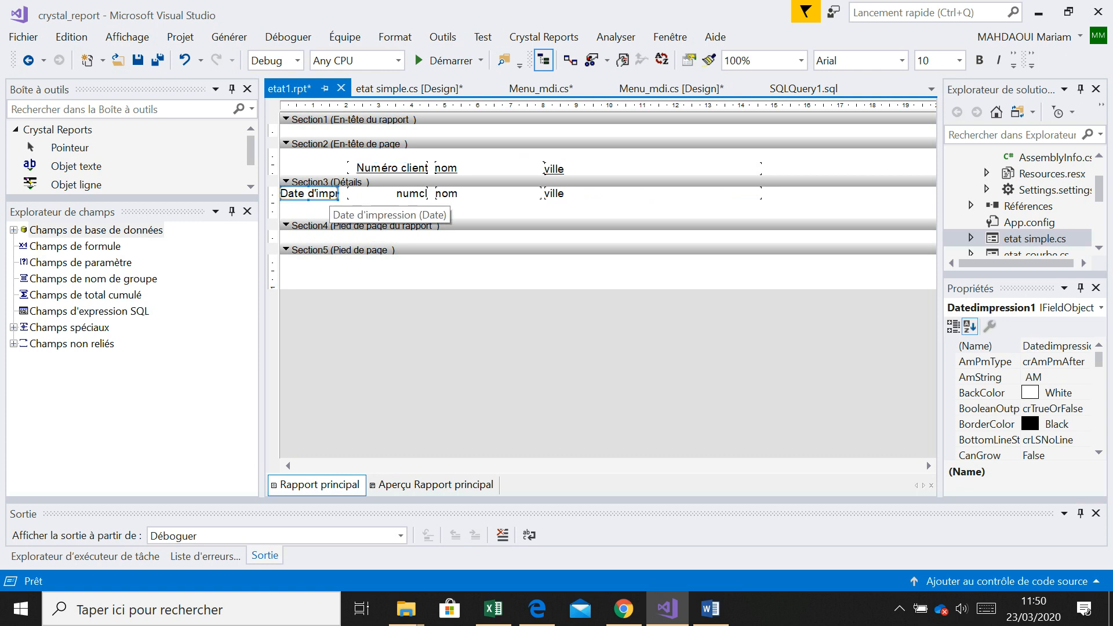
pyautogui.click(436, 486)
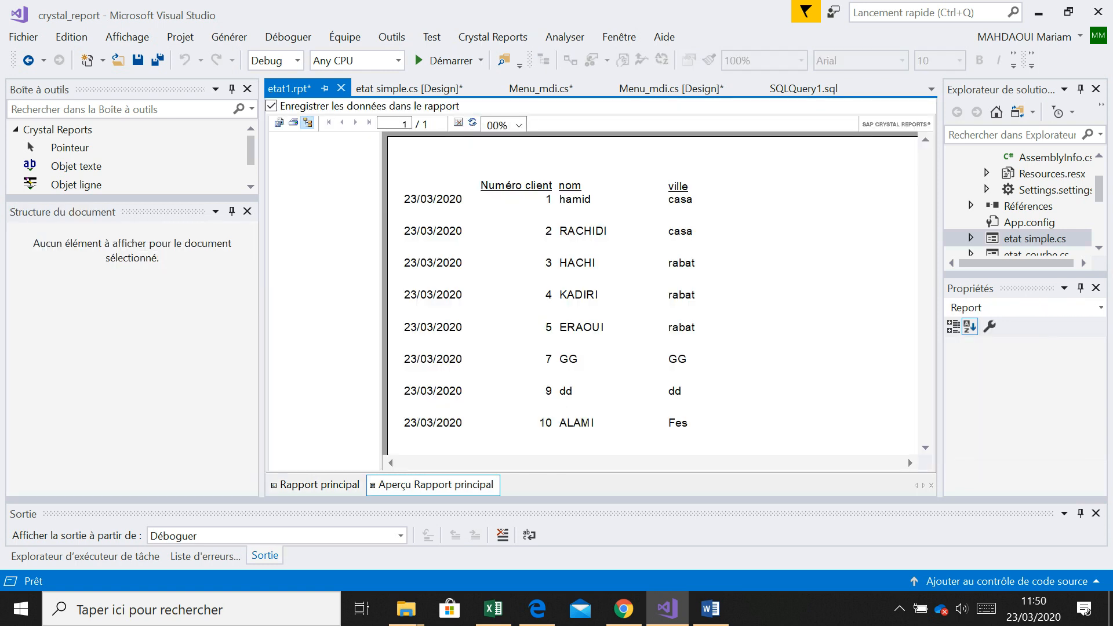
pyautogui.click(319, 485)
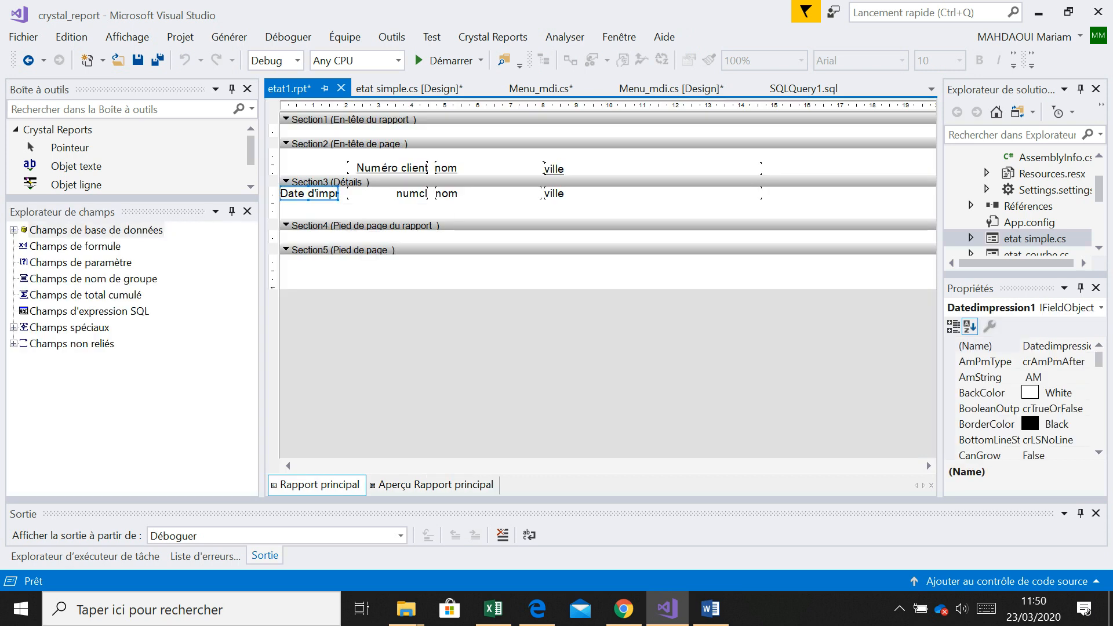
# Step: Move the print date field into the page header near the left margin and widen it, checking the result in the preview
pyautogui.moveTo(331, 193); pyautogui.dragTo(337, 154)
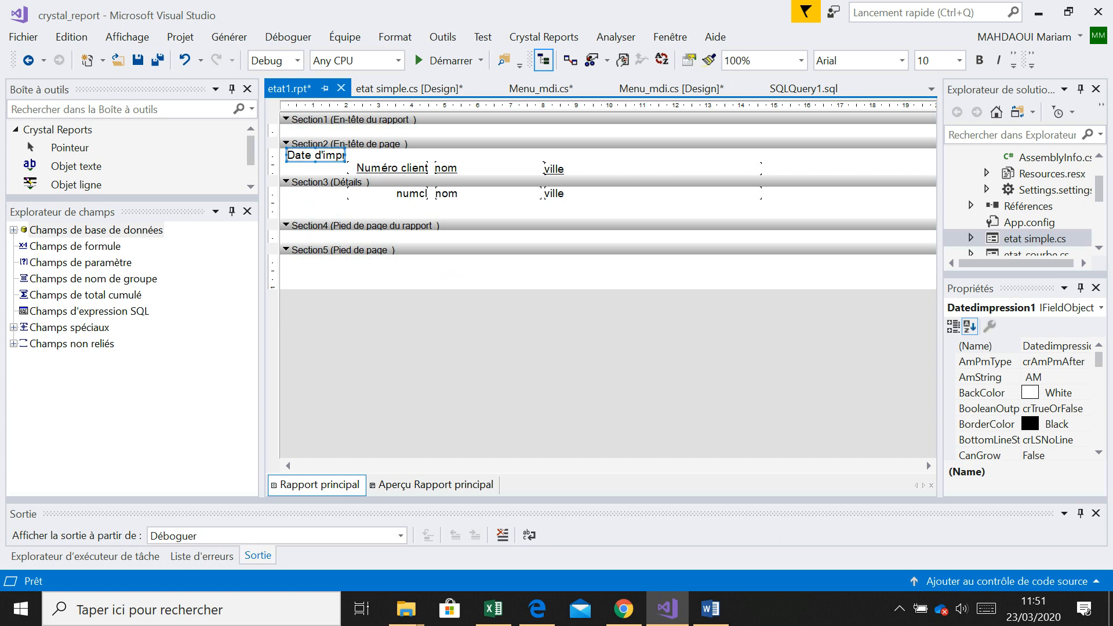
pyautogui.moveTo(346, 155); pyautogui.dragTo(383, 155)
pyautogui.click(436, 485)
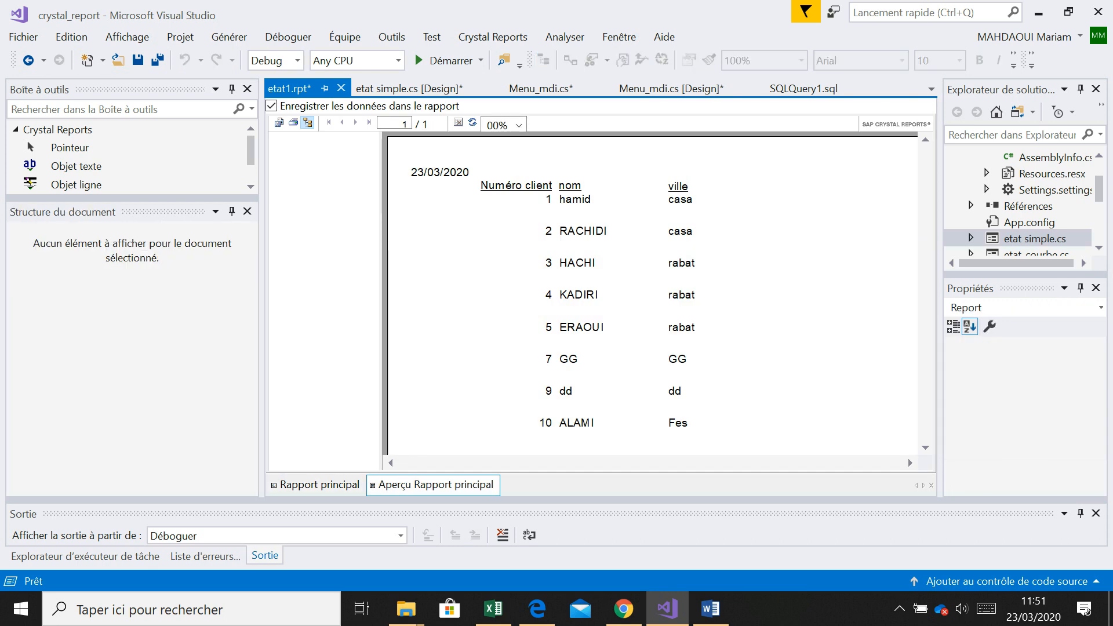
# Step: Insert the special field Page N sur M in the page footer section of the design and check it in the report preview
pyautogui.click(319, 485)
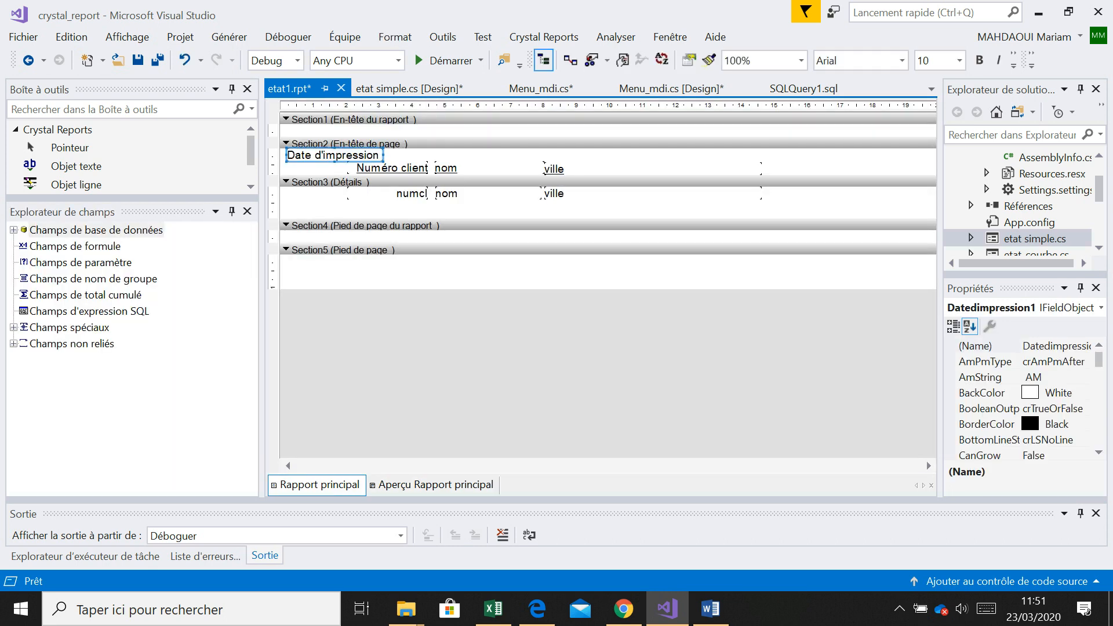
pyautogui.rightClick(551, 259)
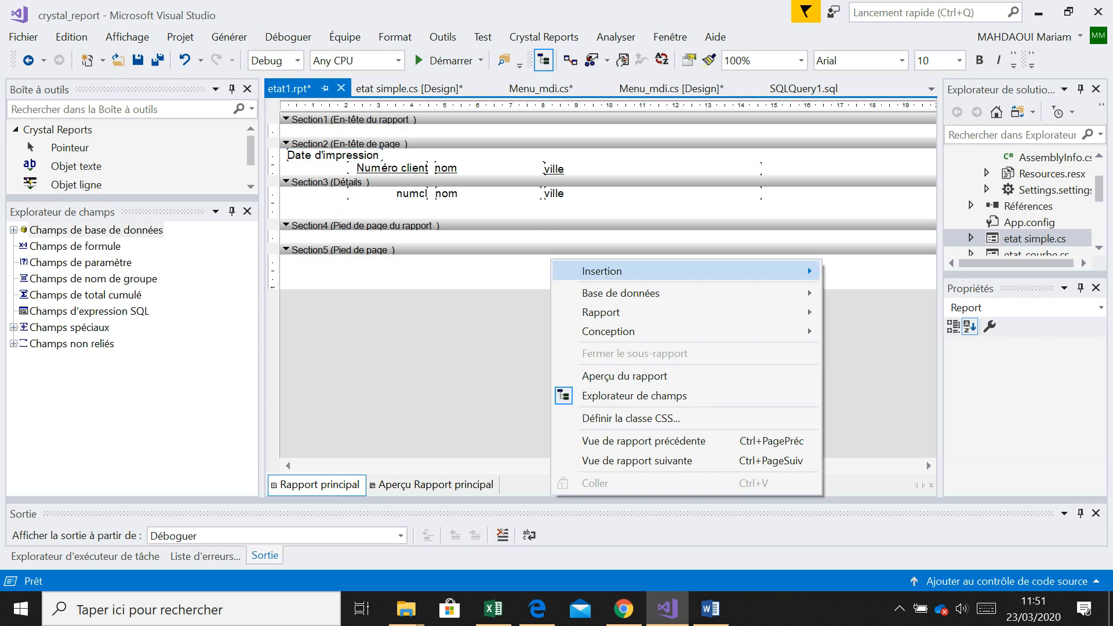
pyautogui.moveTo(602, 271)
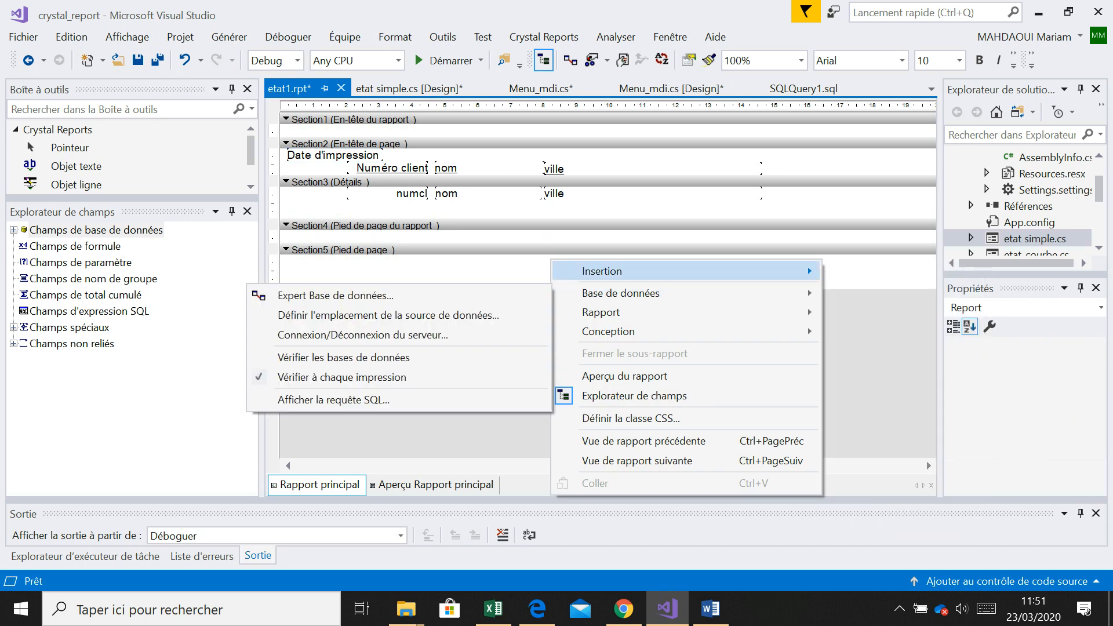
pyautogui.moveTo(891, 273)
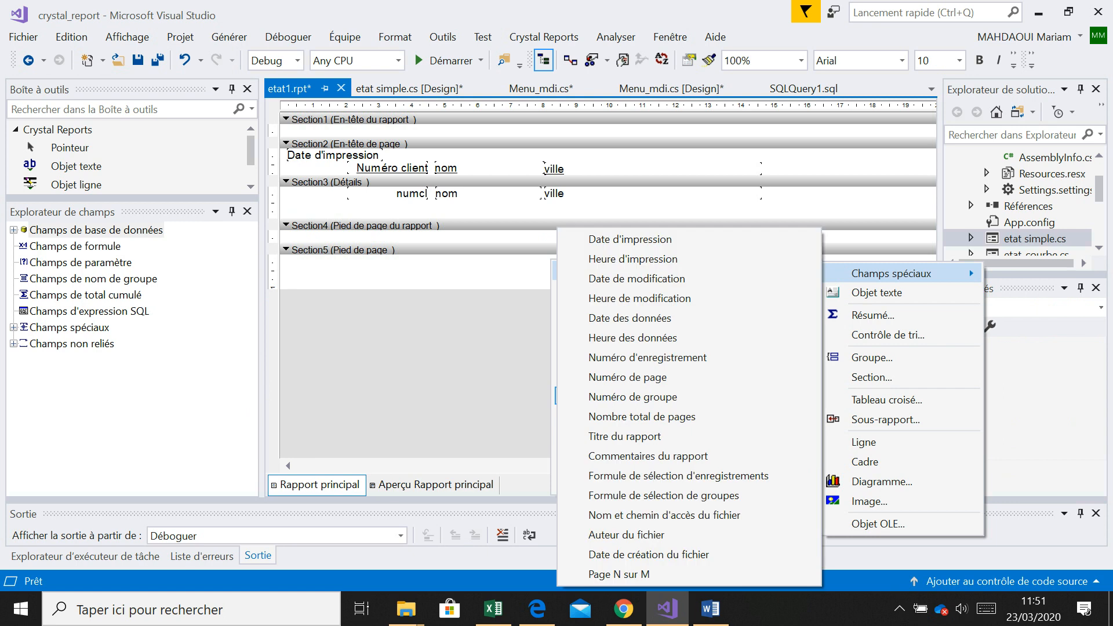
pyautogui.click(638, 574)
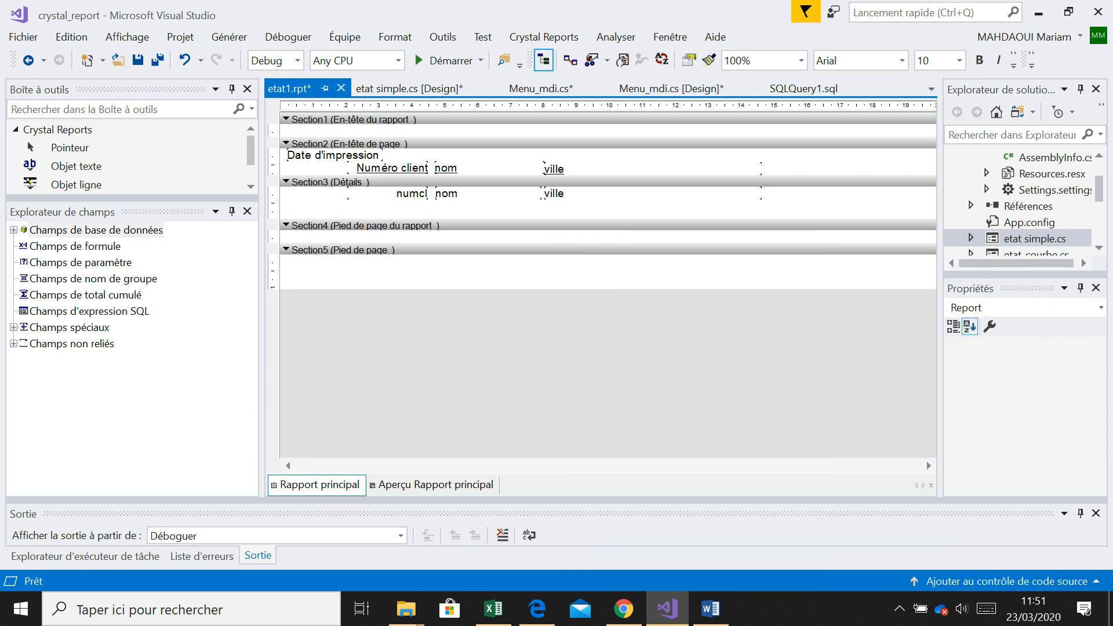
pyautogui.click(641, 268)
pyautogui.click(436, 485)
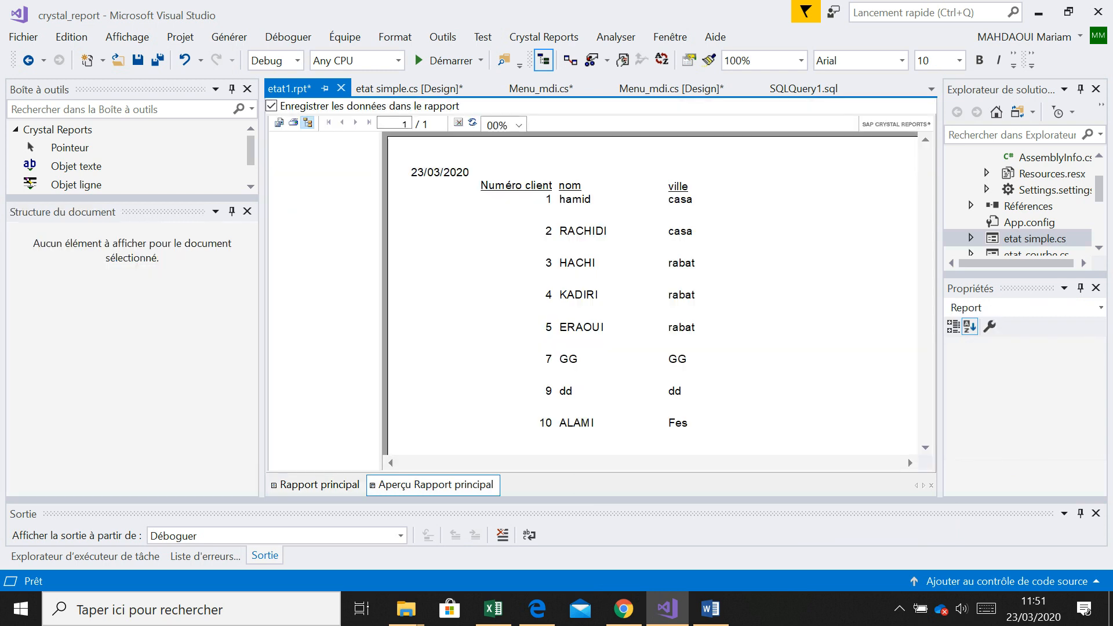
pyautogui.scroll(-6, 908, 458)
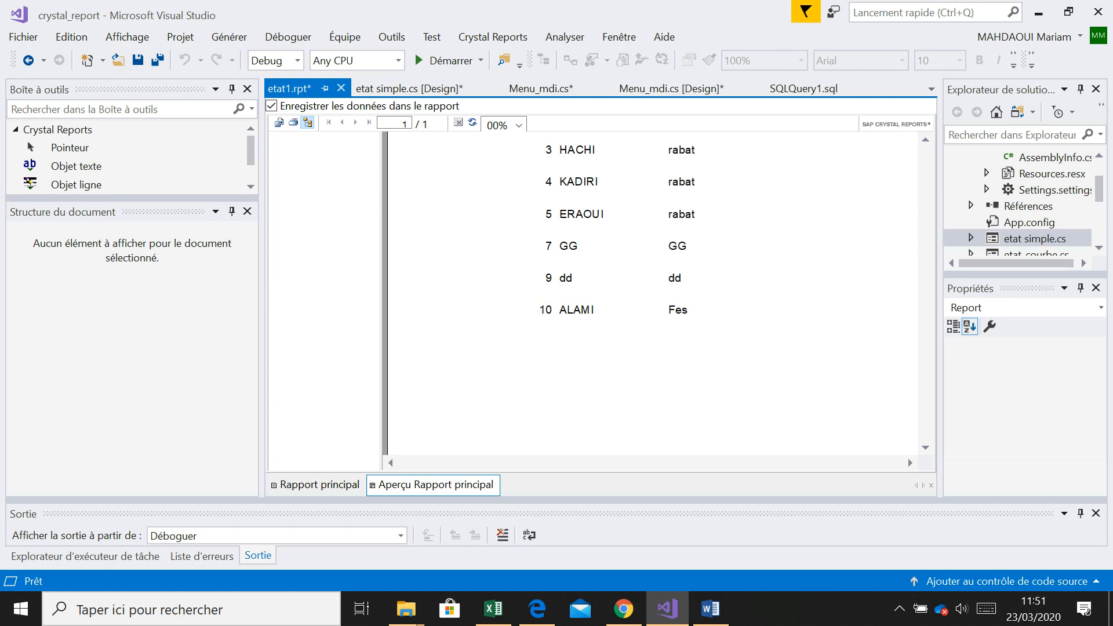
# Step: Try the Page N sur M field in the report footer, check the preview, and move it back into the page footer
pyautogui.click(319, 485)
pyautogui.moveTo(714, 275); pyautogui.dragTo(721, 236)
pyautogui.click(435, 485)
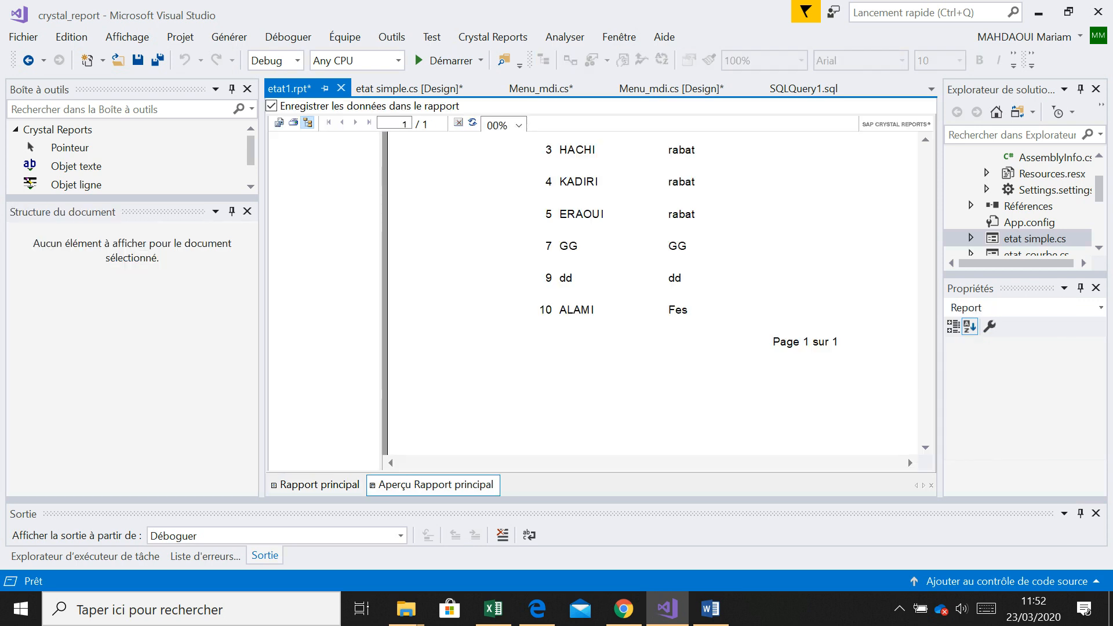
pyautogui.click(319, 485)
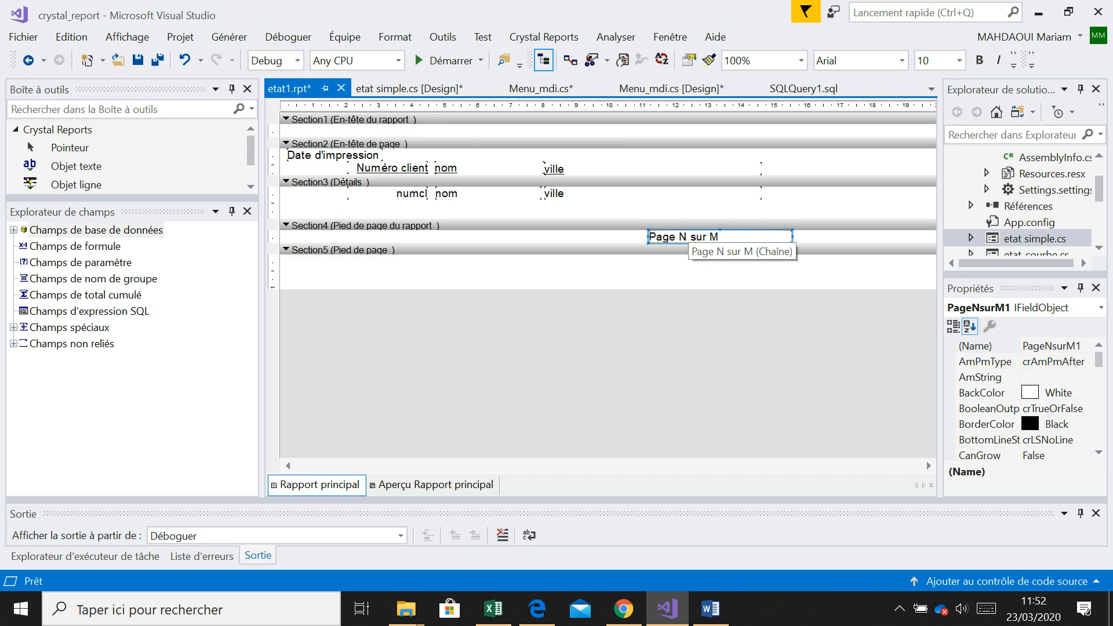
pyautogui.moveTo(690, 237); pyautogui.dragTo(689, 282)
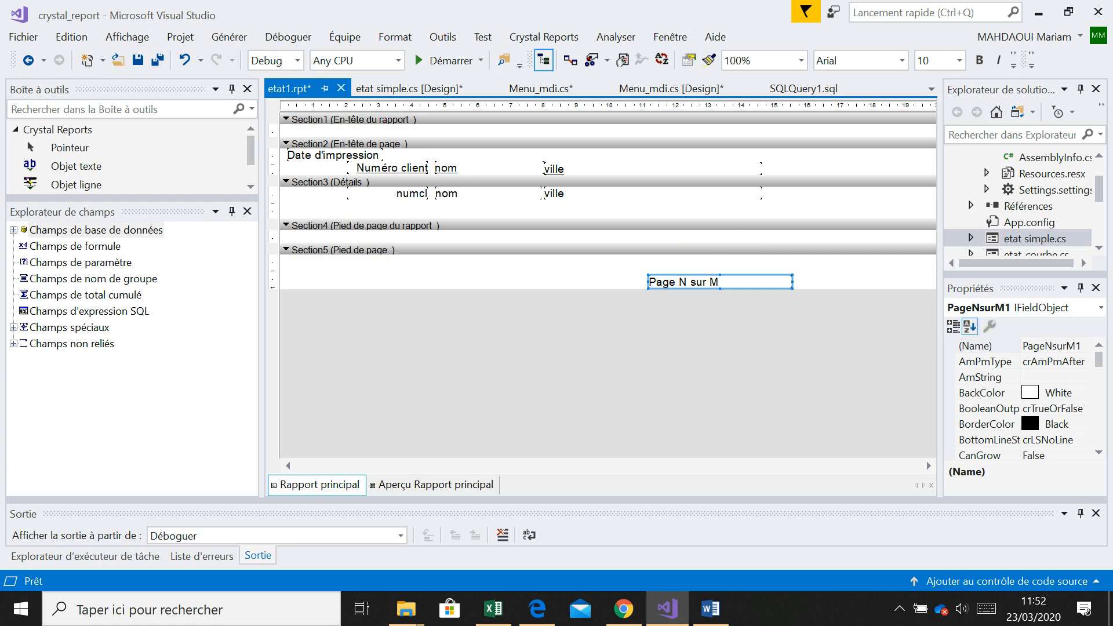
# Step: Assign the etat1 report as the source of the CrystalReportViewer on the etat_simple form
pyautogui.moveTo(262, 290); pyautogui.dragTo(222, 290)
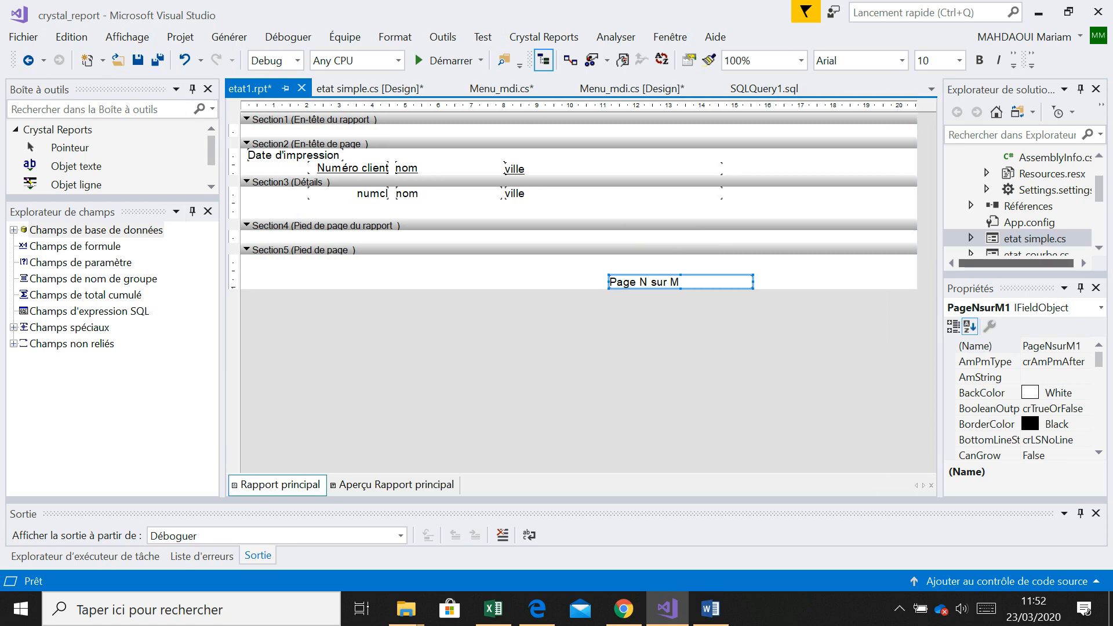
pyautogui.doubleClick(1035, 239)
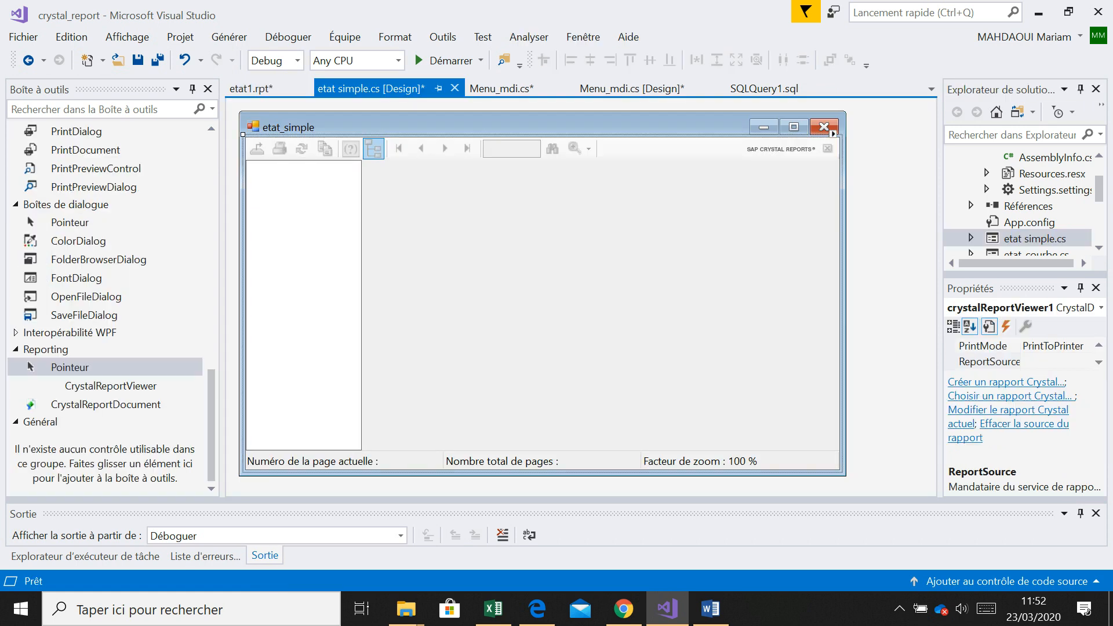
pyautogui.press('Return')
pyautogui.click(834, 134)
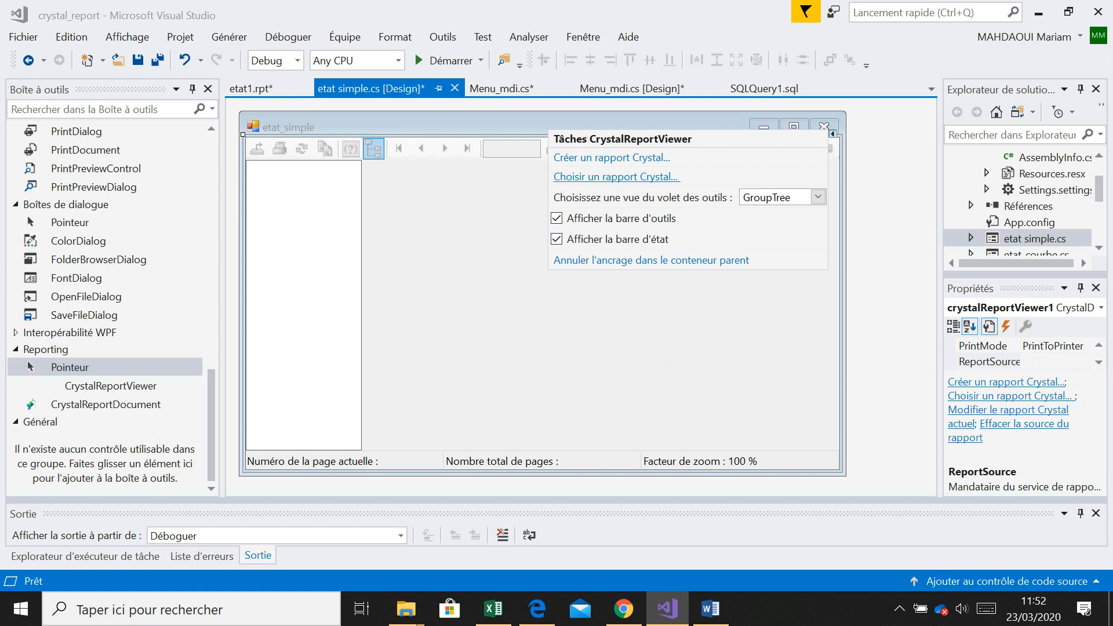
pyautogui.click(616, 177)
pyautogui.click(558, 276)
pyautogui.click(423, 292)
pyautogui.click(607, 368)
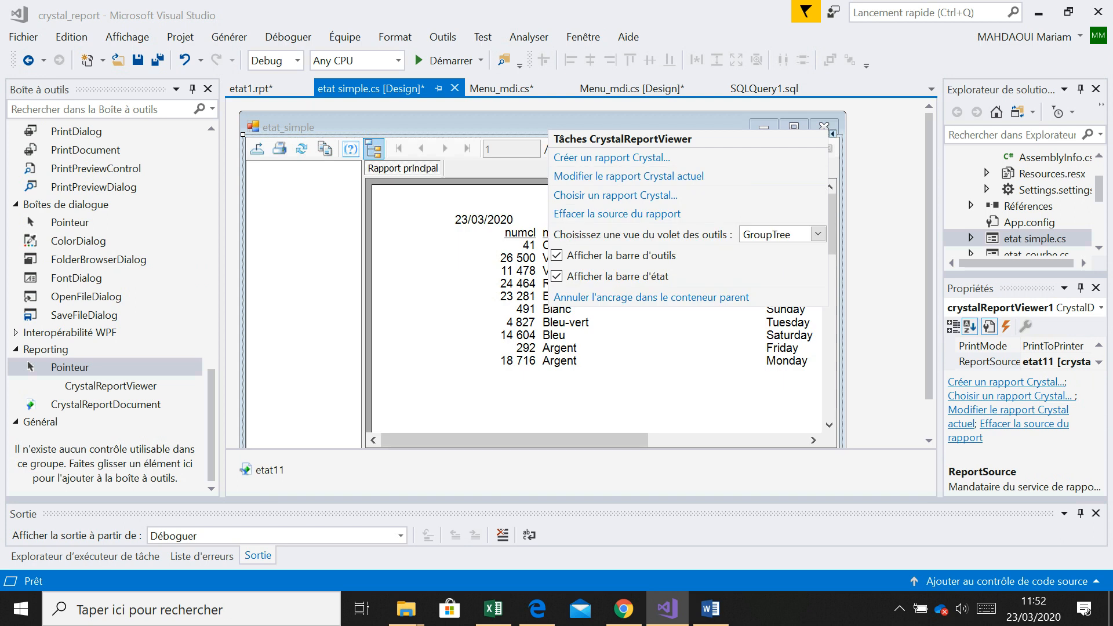
# Step: Run the application, open etat simple from etats liste, examine the report down to its page footer, and close the application
pyautogui.press('F5')
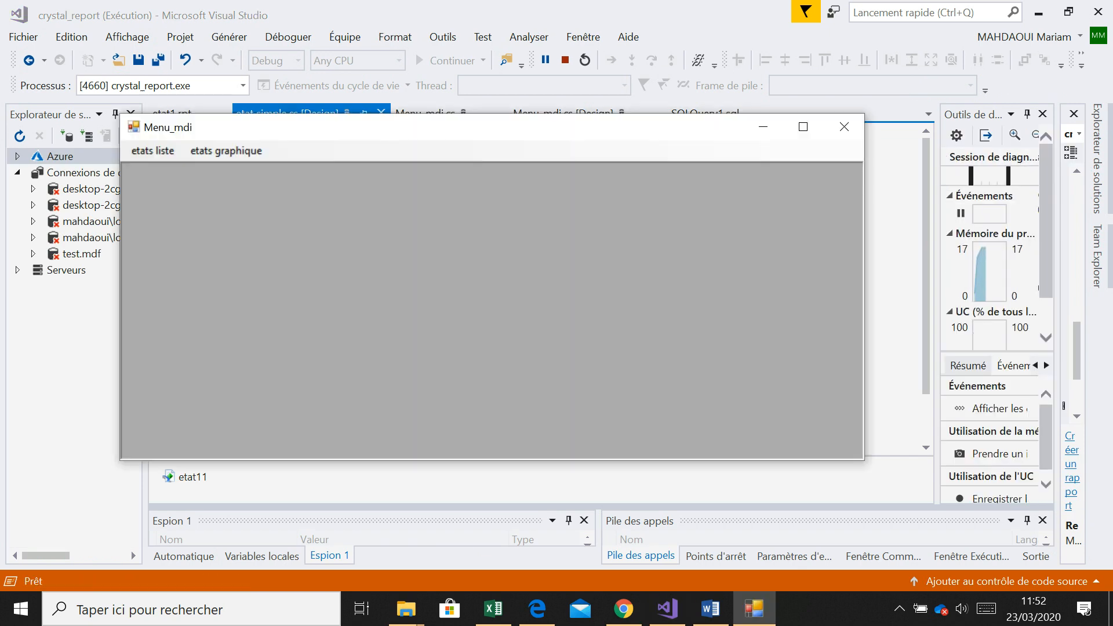
pyautogui.click(152, 151)
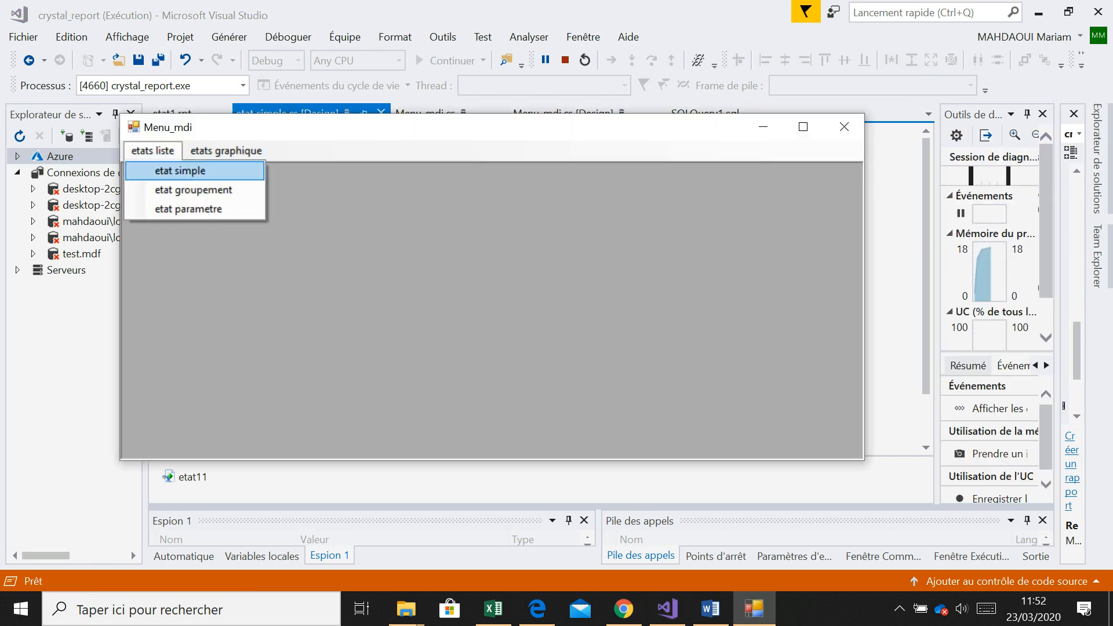
pyautogui.click(180, 171)
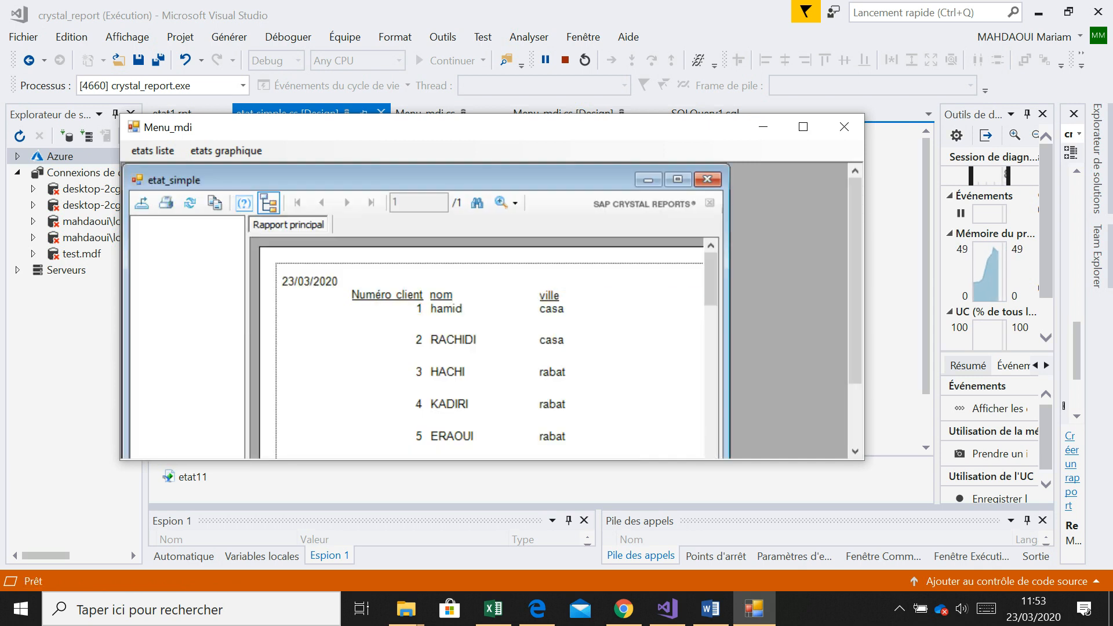
pyautogui.scroll(-5, 481, 348)
pyautogui.scroll(-5, 481, 347)
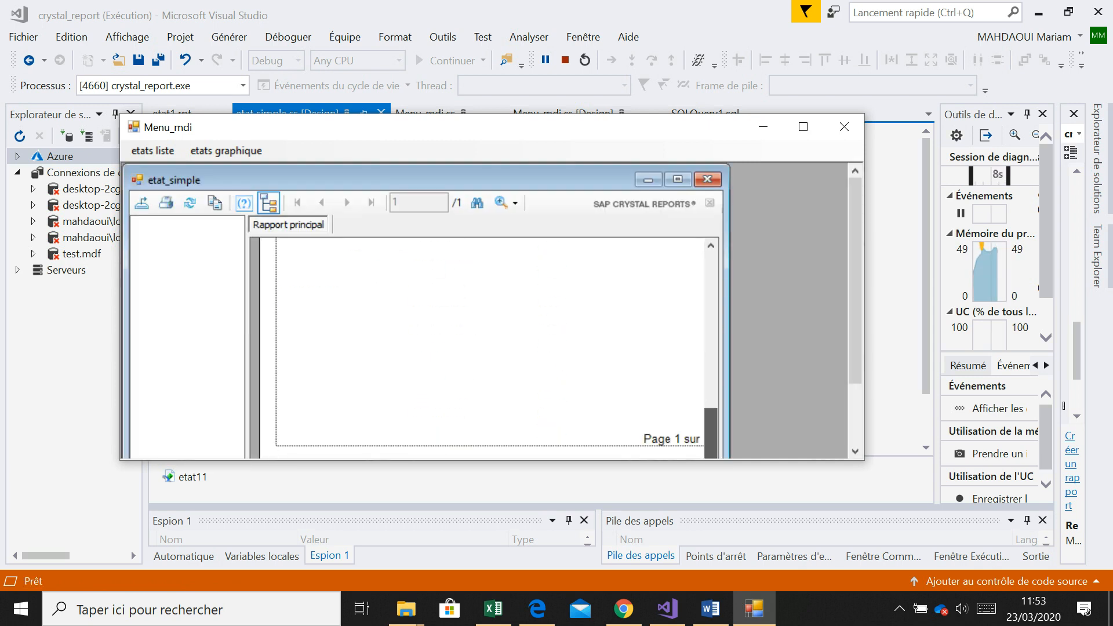
pyautogui.moveTo(729, 406); pyautogui.dragTo(809, 406)
pyautogui.moveTo(792, 280)
pyautogui.mouseDown()
pyautogui.moveTo(792, 433)
pyautogui.moveTo(792, 273)
pyautogui.mouseUp()
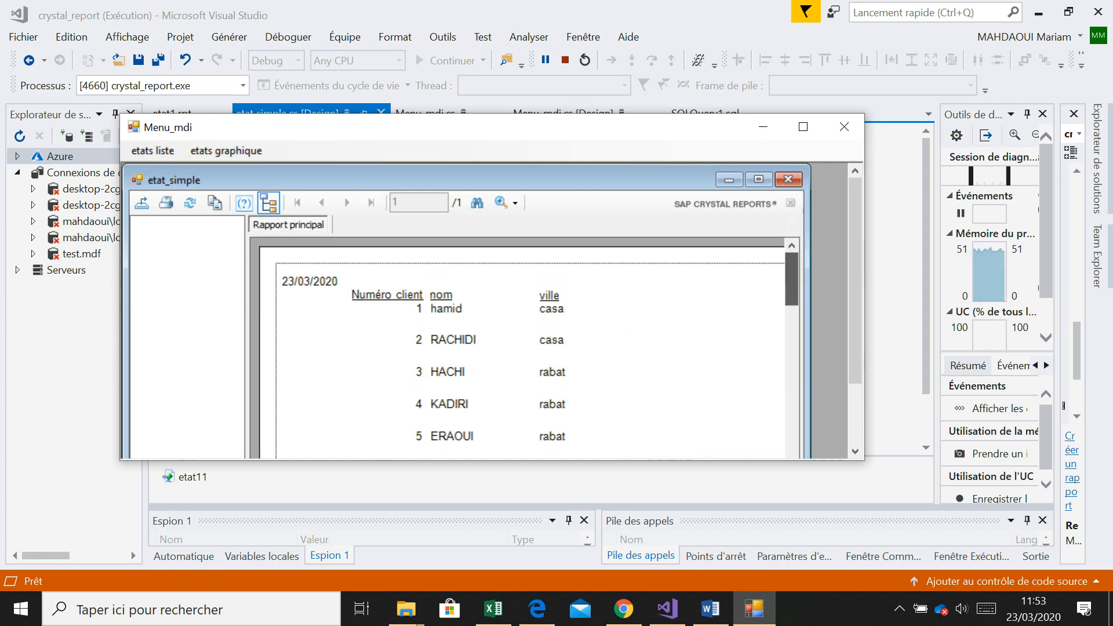
pyautogui.click(845, 127)
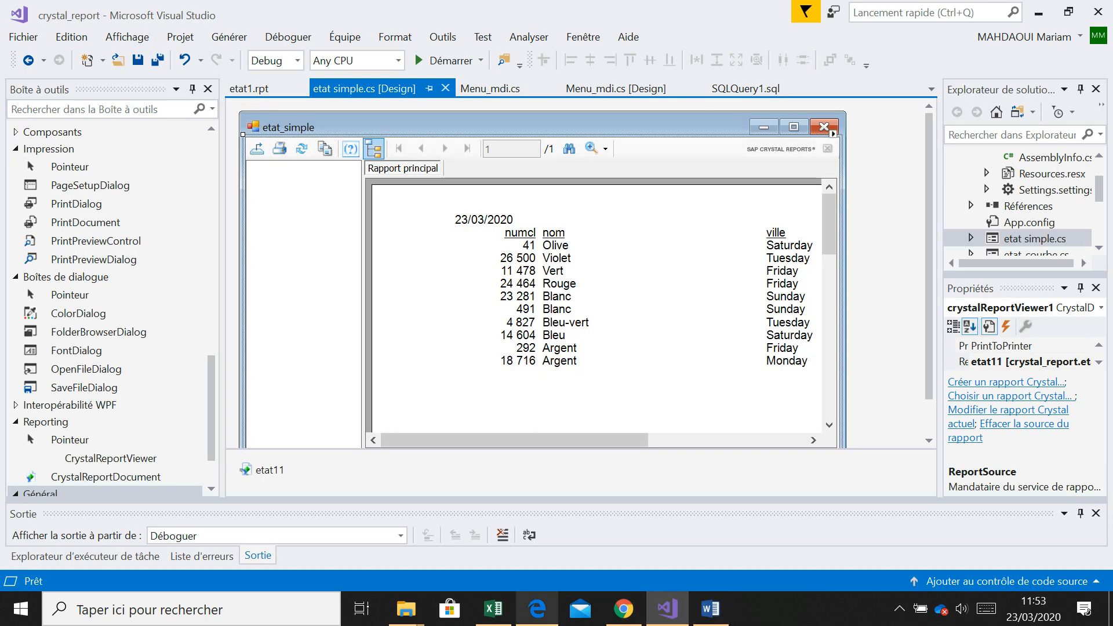
# Step: Switch to TP-les états.pdf in Edge and examine the sample report of clients grouped by ville
pyautogui.click(538, 608)
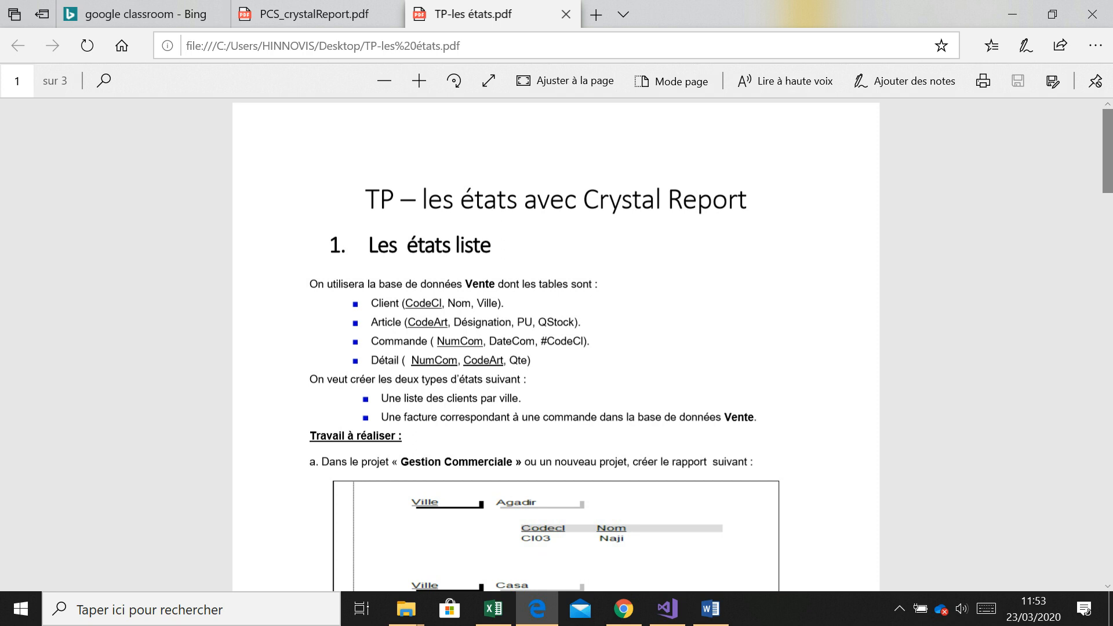
pyautogui.scroll(-4, 366, 200)
pyautogui.scroll(-1, 556, 345)
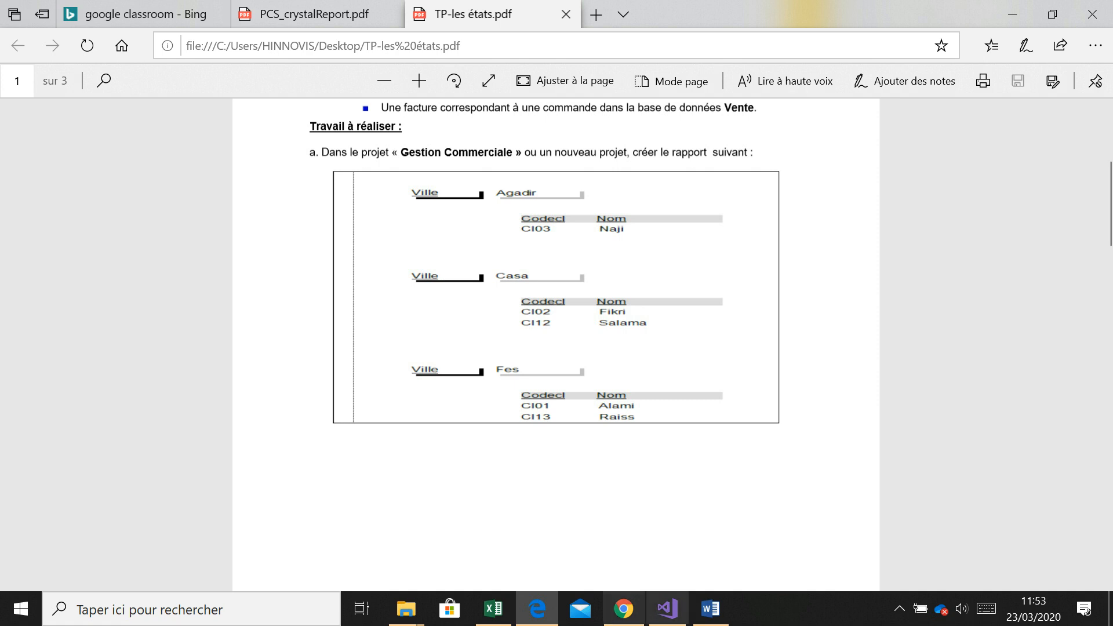
# Step: Switch back to Visual Studio and add a new Crystal Reports item named etat2 to the project
pyautogui.click(667, 609)
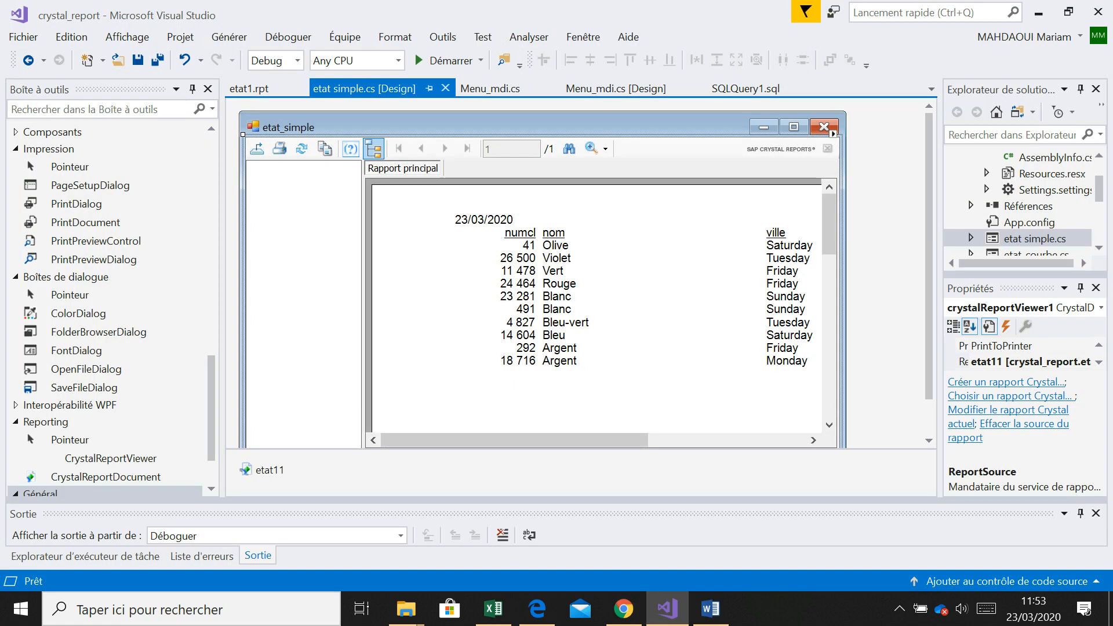
pyautogui.click(180, 37)
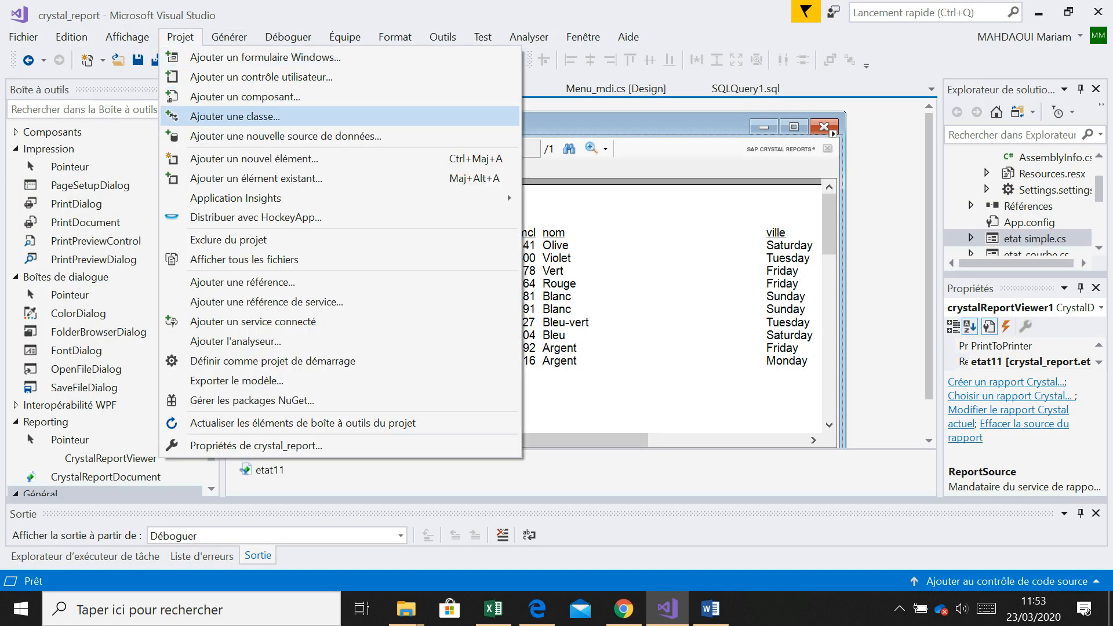
pyautogui.click(244, 97)
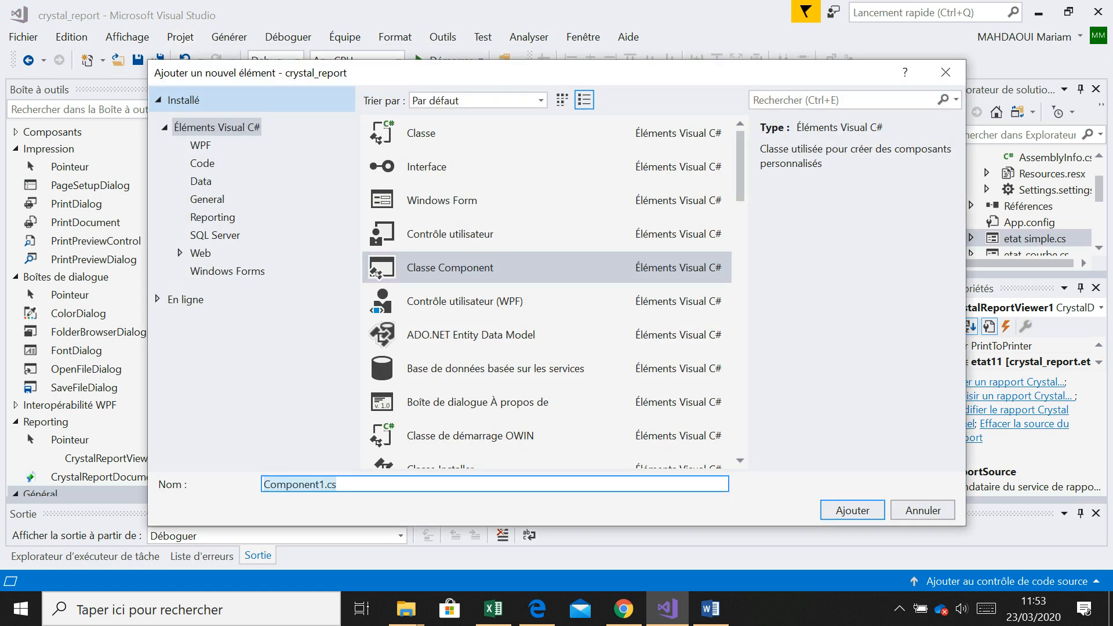
pyautogui.click(212, 218)
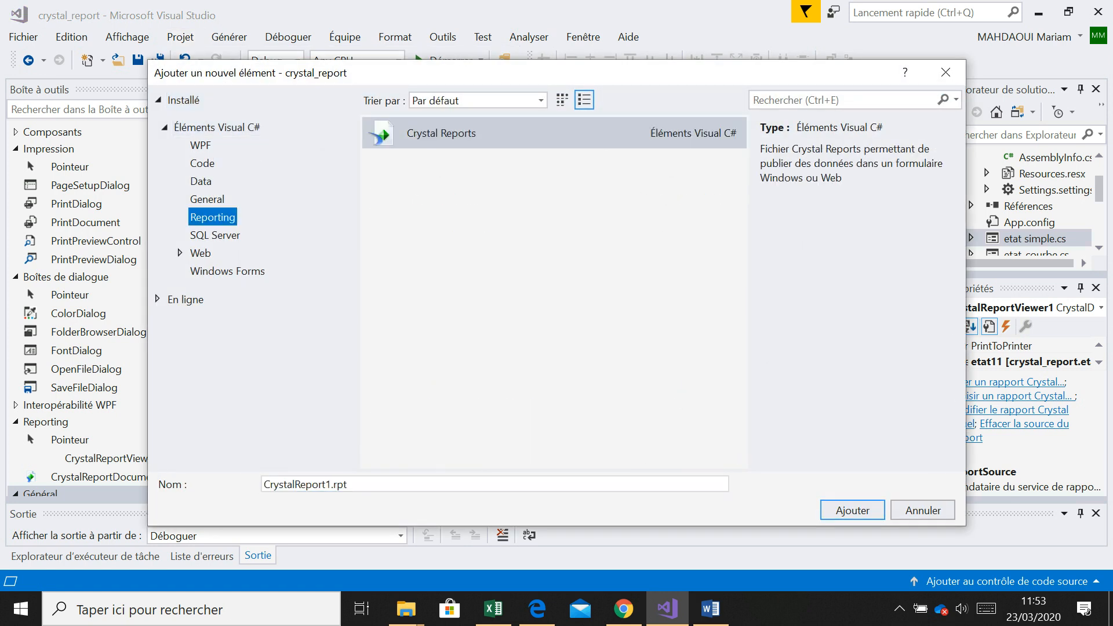
pyautogui.click(307, 484)
pyautogui.write('etat2')
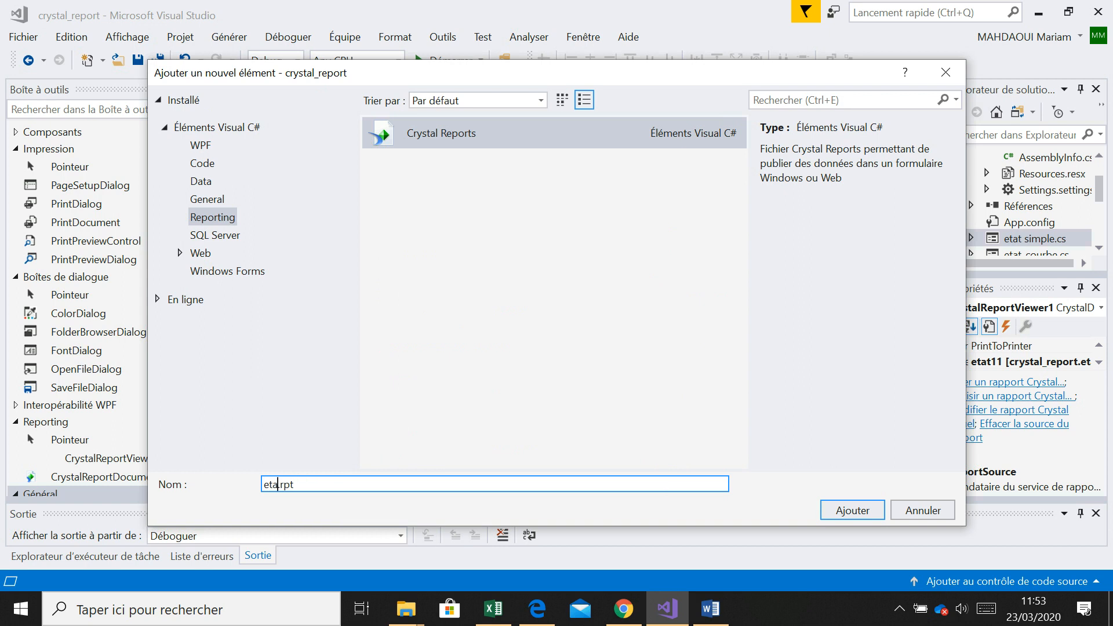
pyautogui.press('Return')
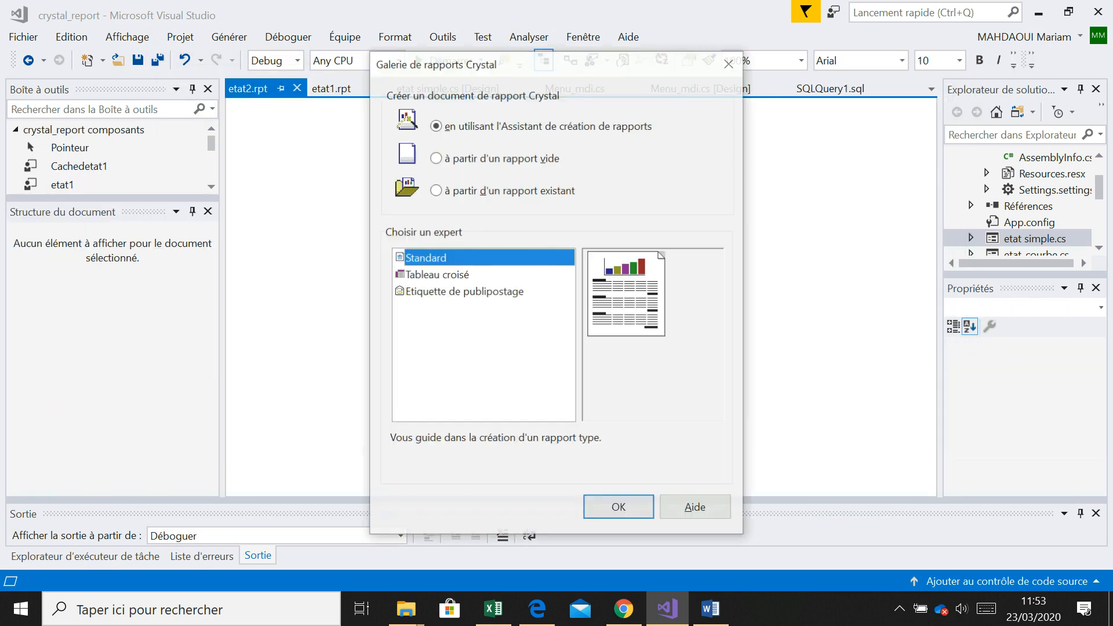
# Step: Create the report with the Standard expert, using the CLIENT table of the COMMERCE database as its data
pyautogui.click(620, 509)
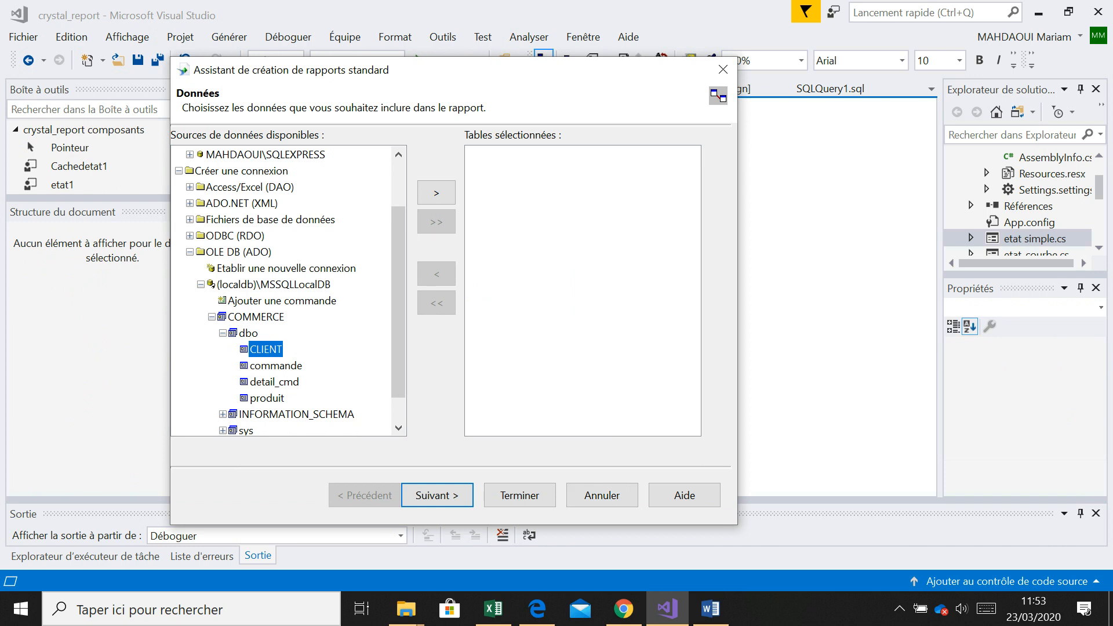
pyautogui.click(436, 193)
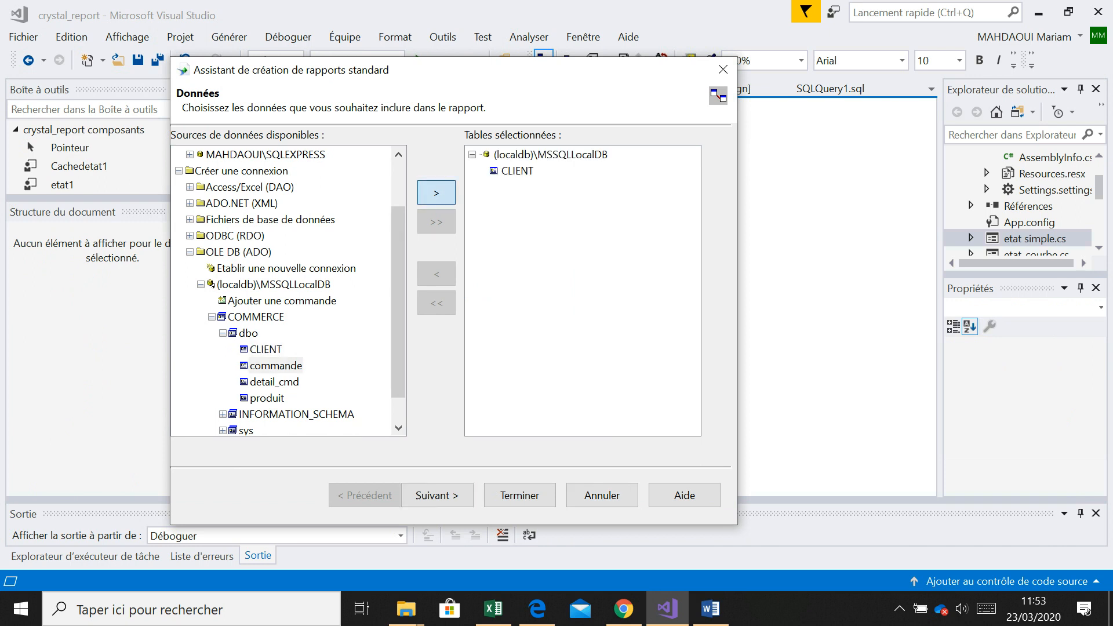
pyautogui.click(436, 495)
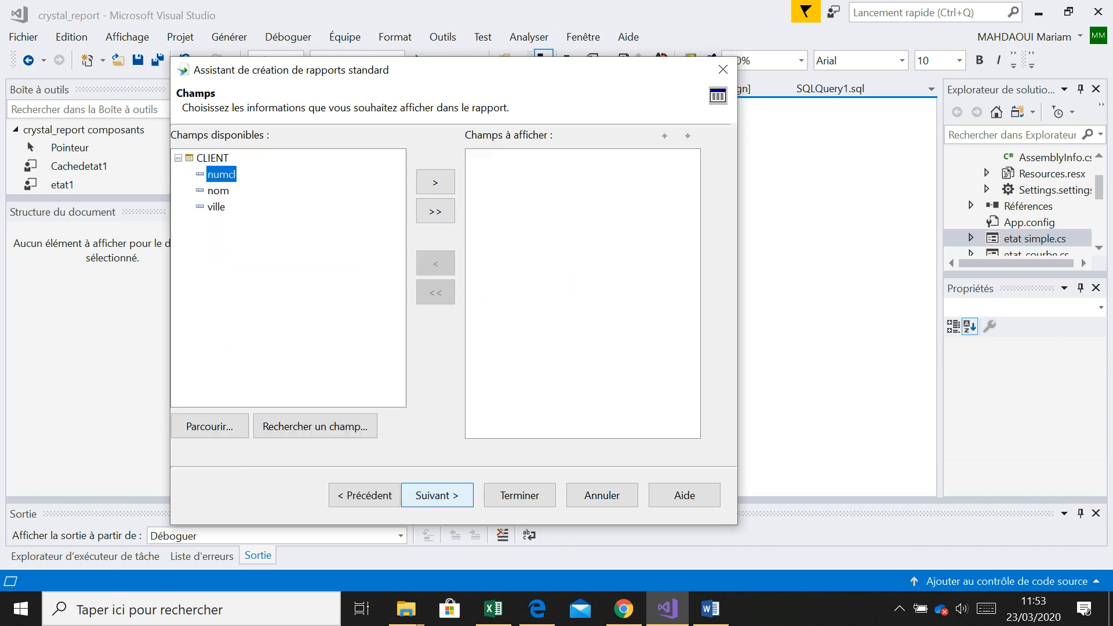
# Step: Include all CLIENT fields (numcl, nom, ville) in the report and group it by CLIENT.ville
pyautogui.click(435, 211)
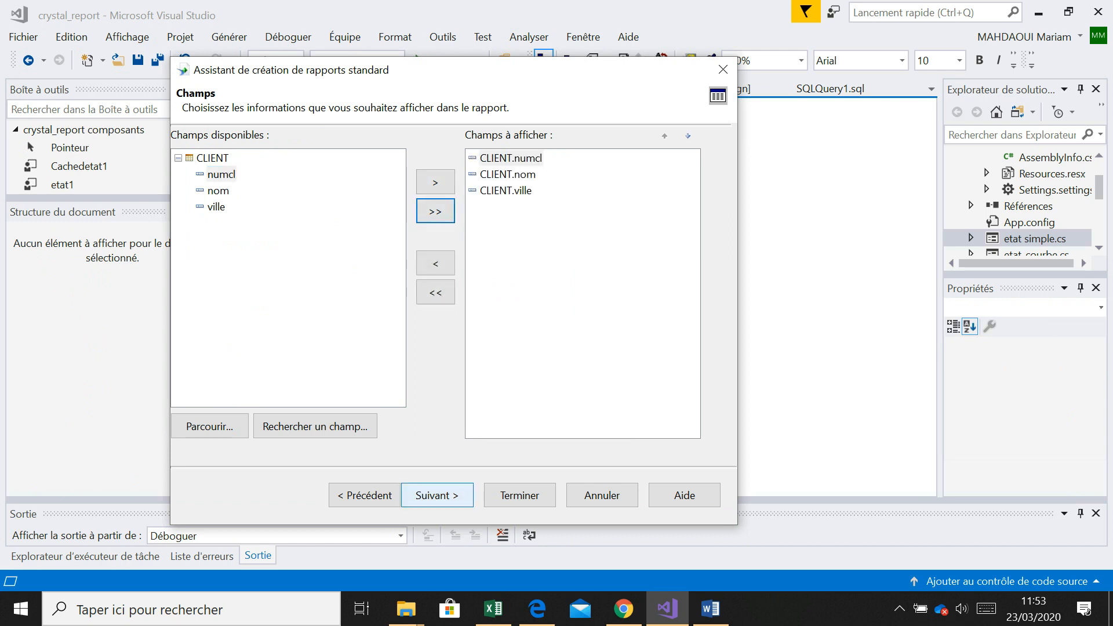
pyautogui.click(437, 496)
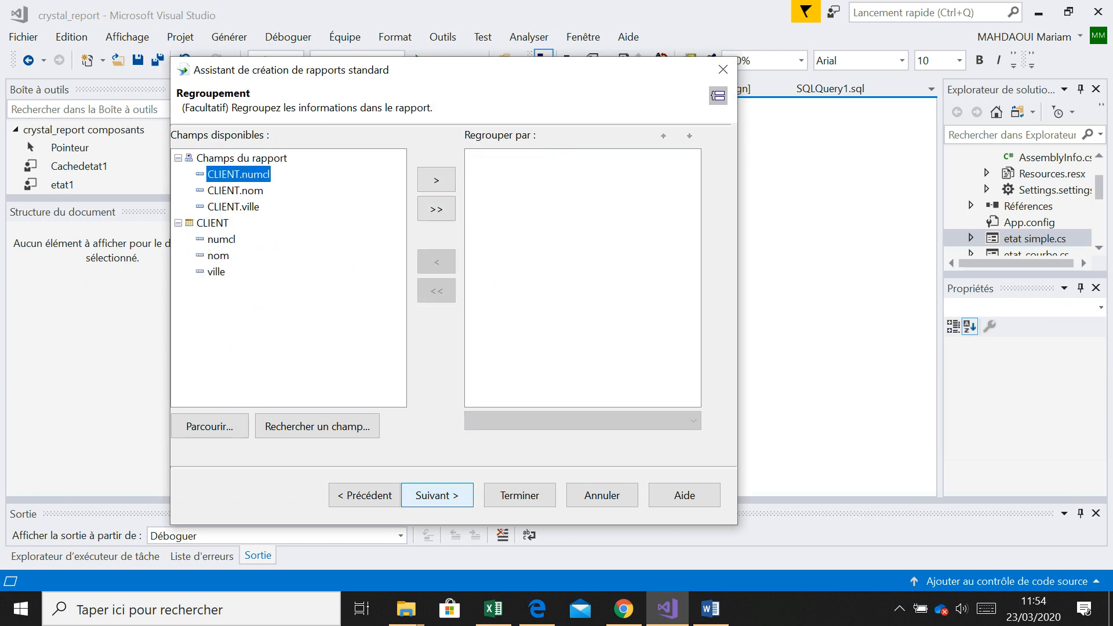
pyautogui.click(216, 272)
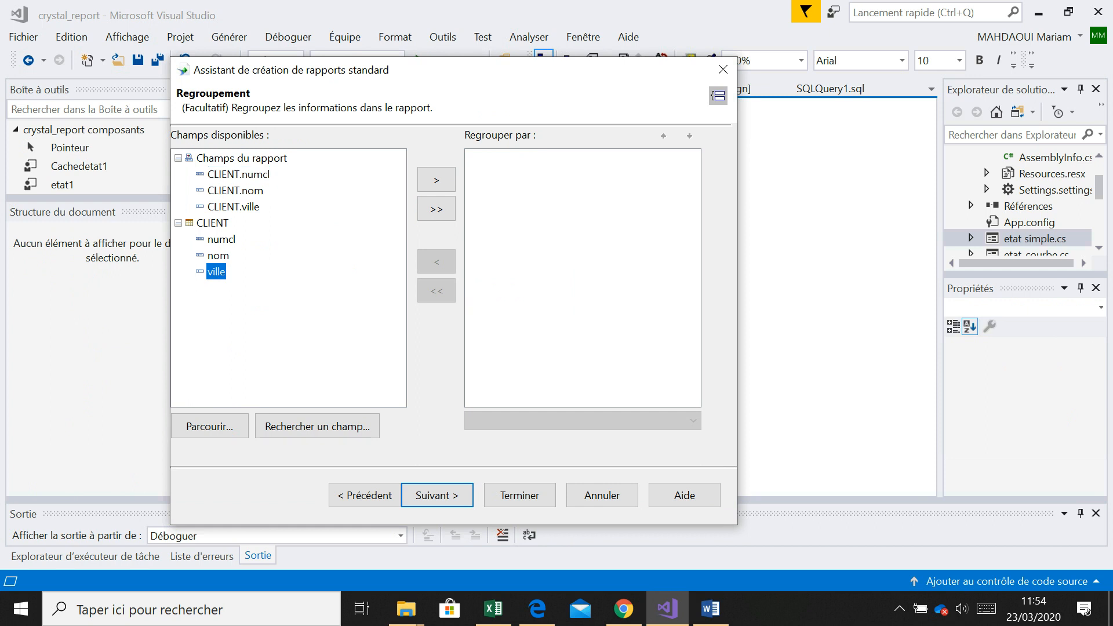
pyautogui.click(437, 179)
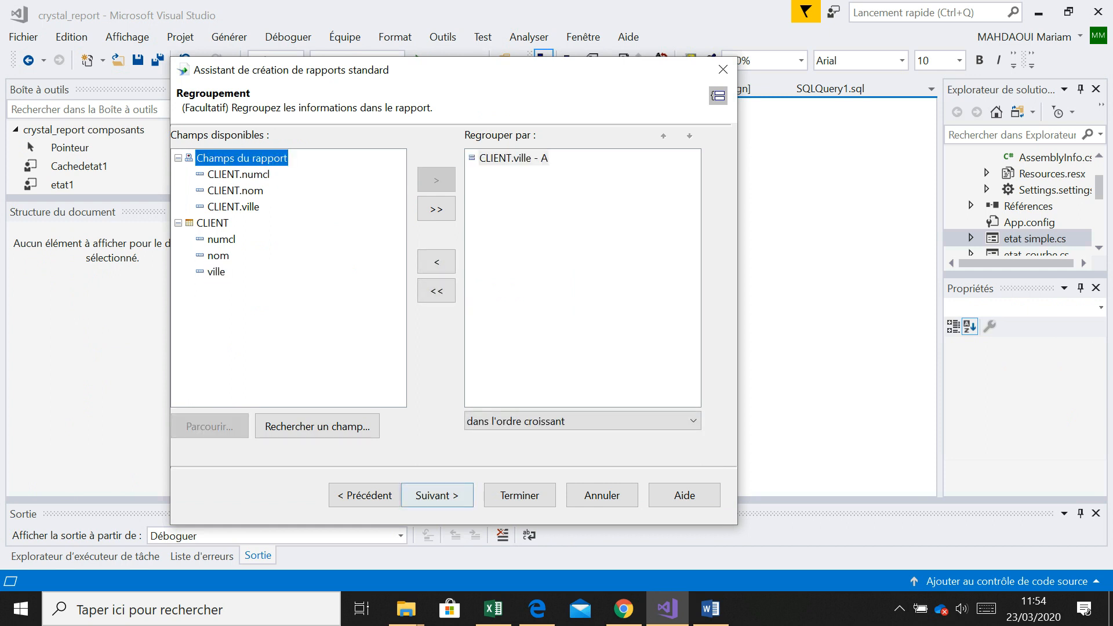
# Step: Remove the sum of CLIENT.numcl from the summarized fields and finish the report creation expert
pyautogui.click(436, 495)
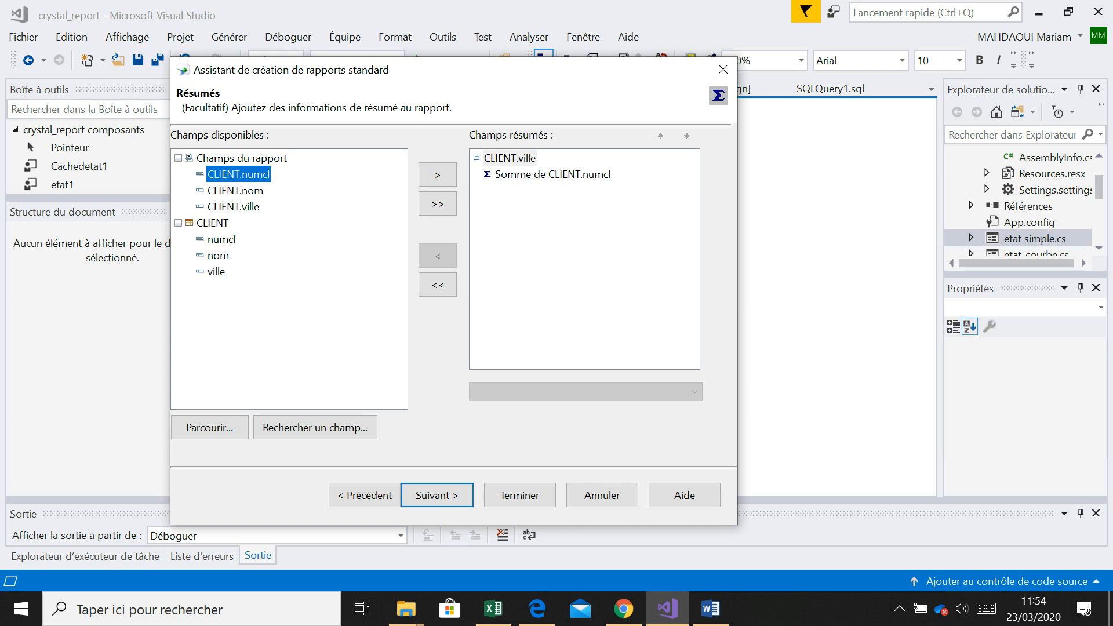
pyautogui.click(553, 174)
pyautogui.click(586, 392)
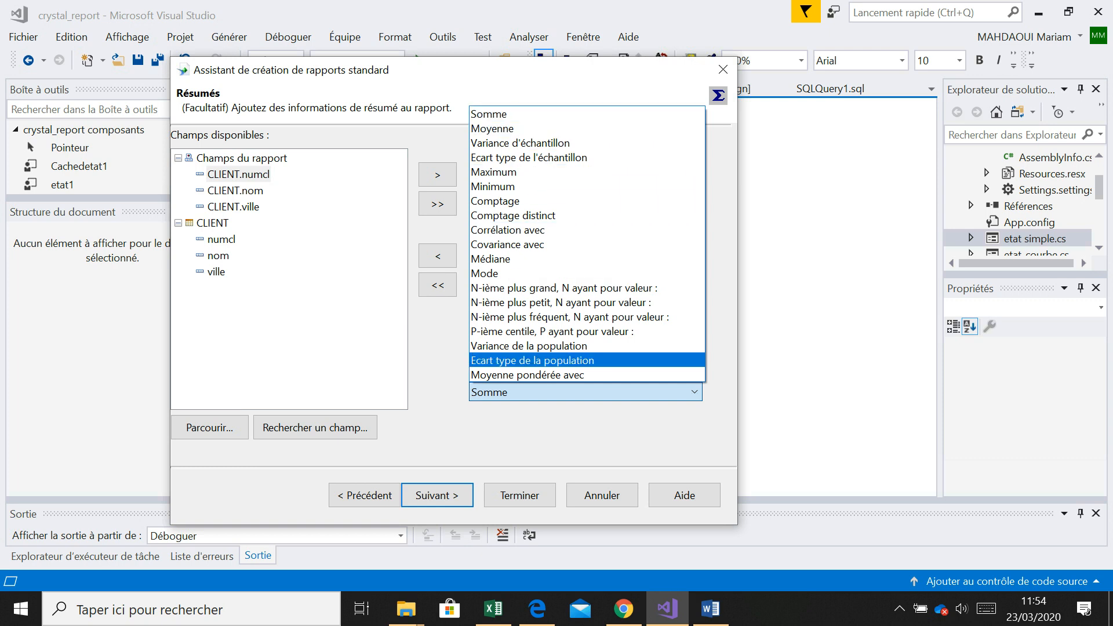
pyautogui.click(586, 424)
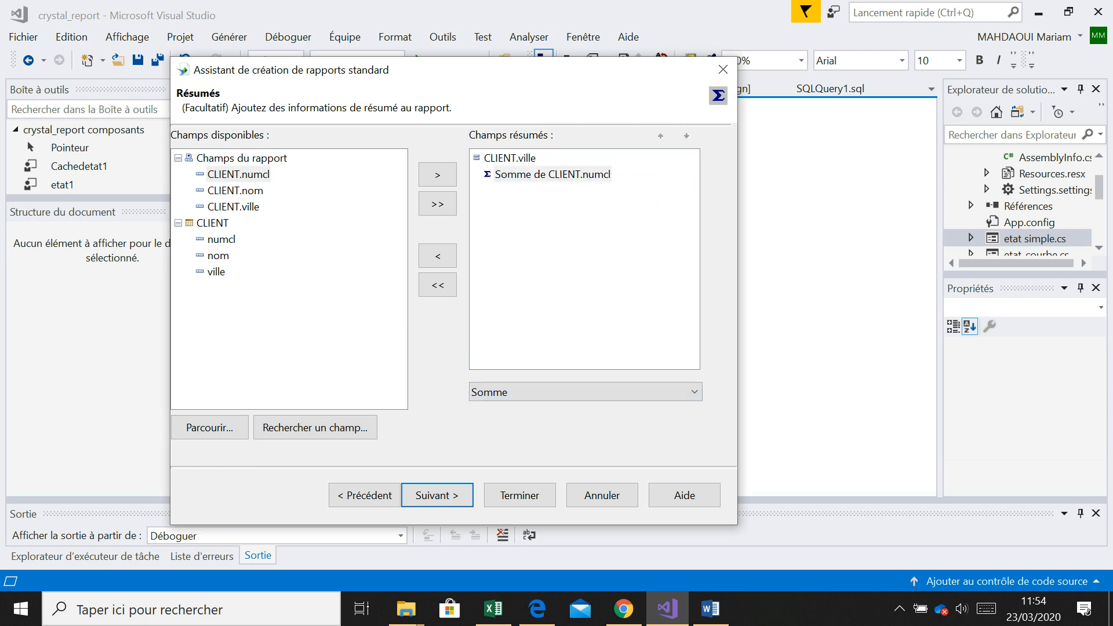
pyautogui.click(553, 173)
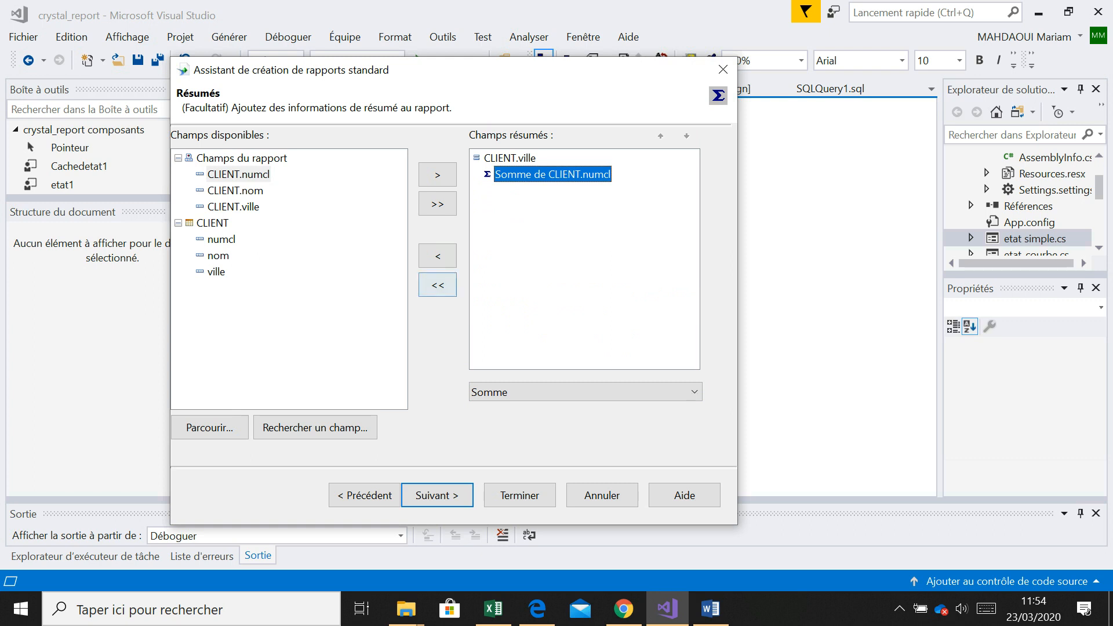
pyautogui.click(438, 255)
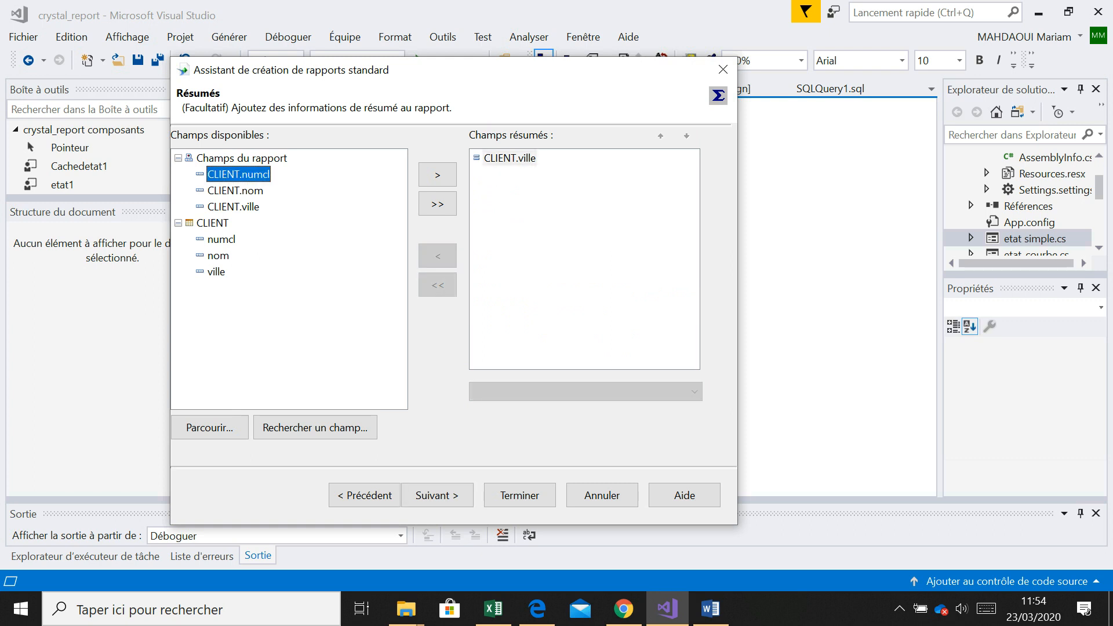
pyautogui.click(519, 495)
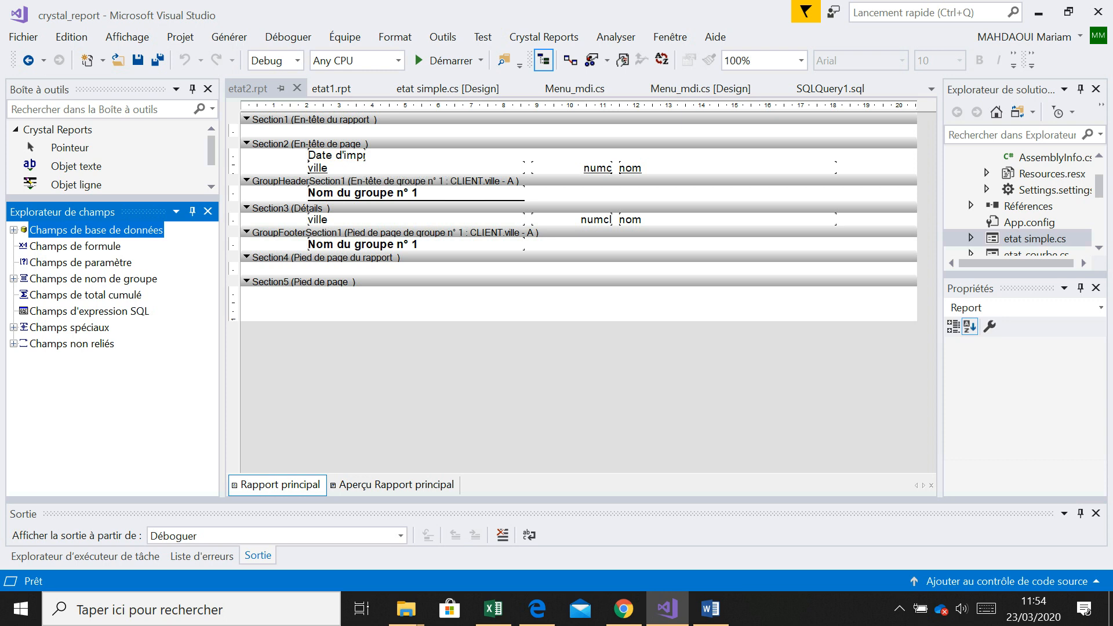
# Step: Delete the print date field from the page header of etat2, and check the sample report in TP-les états.pdf in Edge
pyautogui.click(336, 154)
pyautogui.press('Delete')
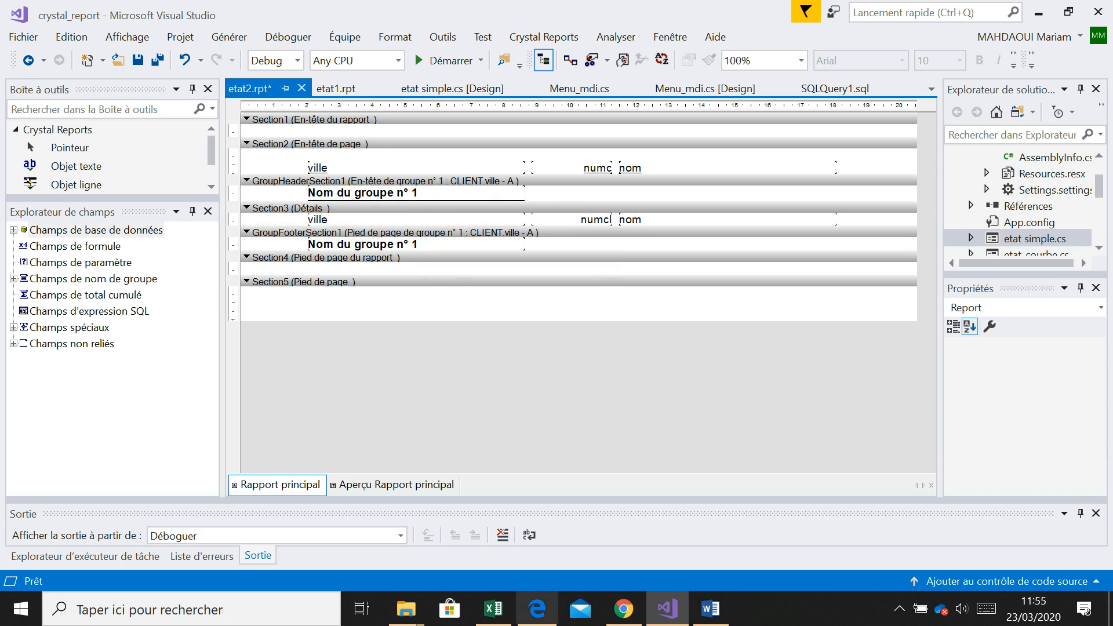
pyautogui.click(537, 608)
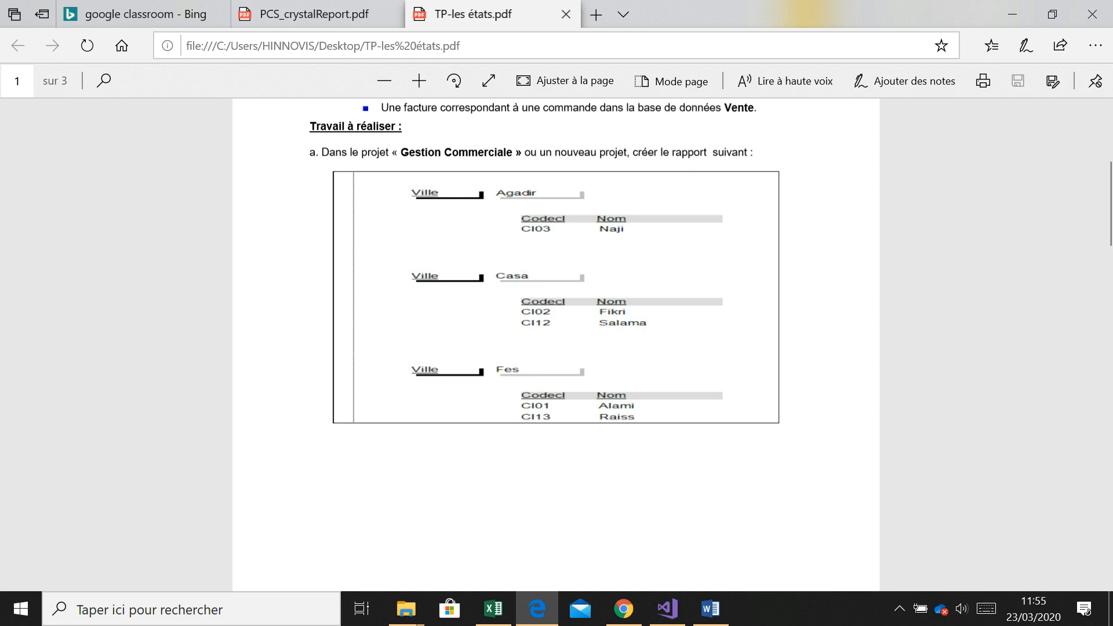
pyautogui.click(668, 608)
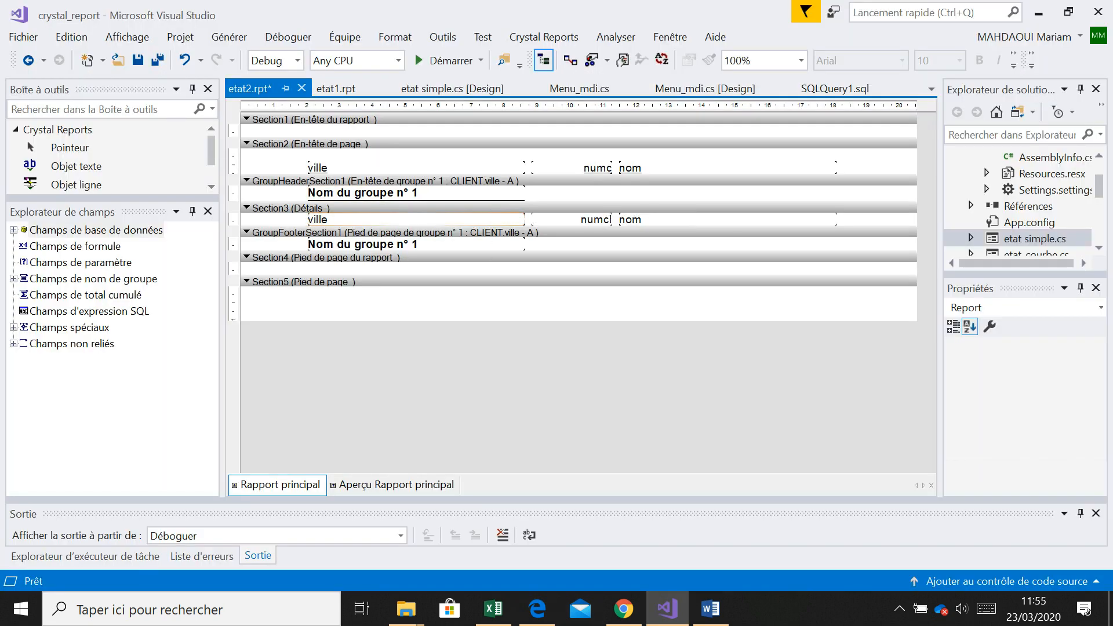
# Step: Back in Visual Studio, compare the page header, group and detail fields in etat2's design with the report preview
pyautogui.click(377, 245)
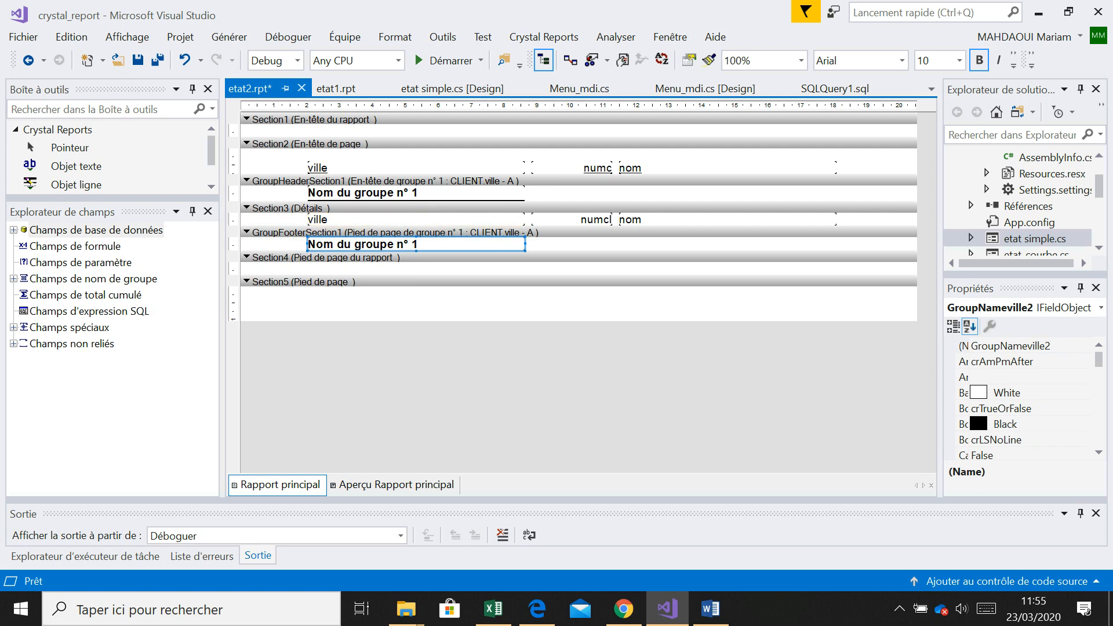
pyautogui.click(396, 485)
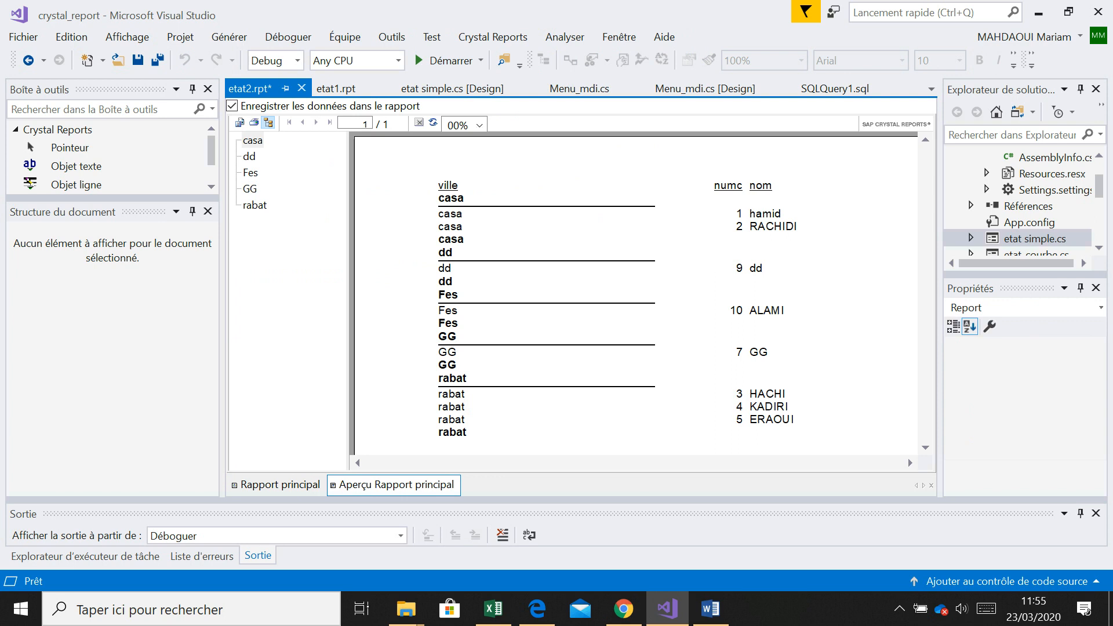
pyautogui.click(281, 486)
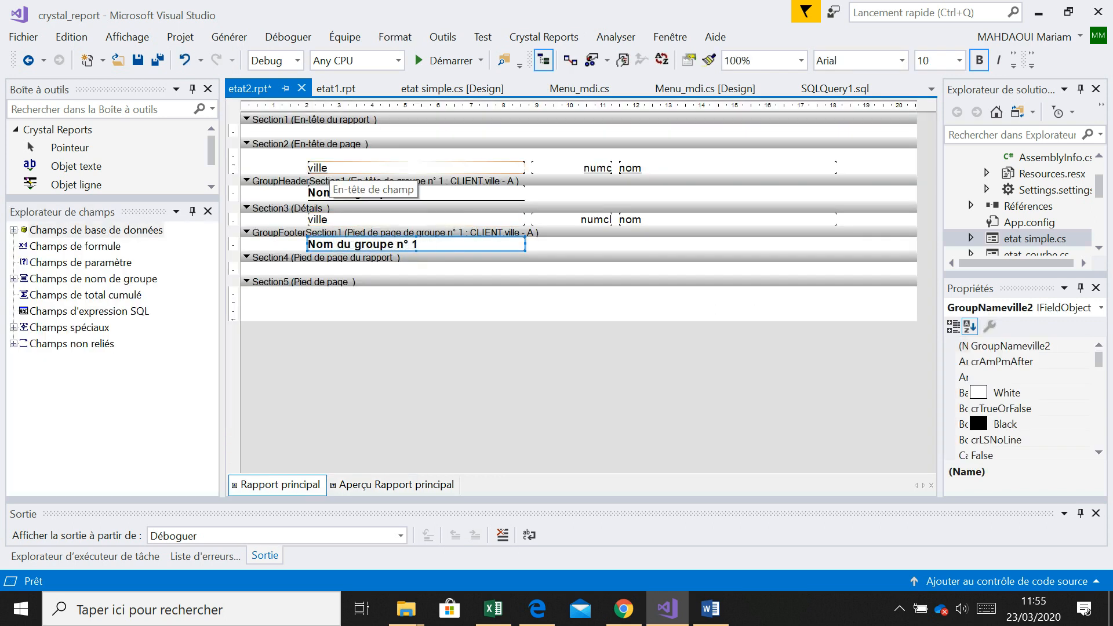
pyautogui.moveTo(328, 168); pyautogui.dragTo(330, 169)
pyautogui.click(580, 169)
pyautogui.click(656, 168)
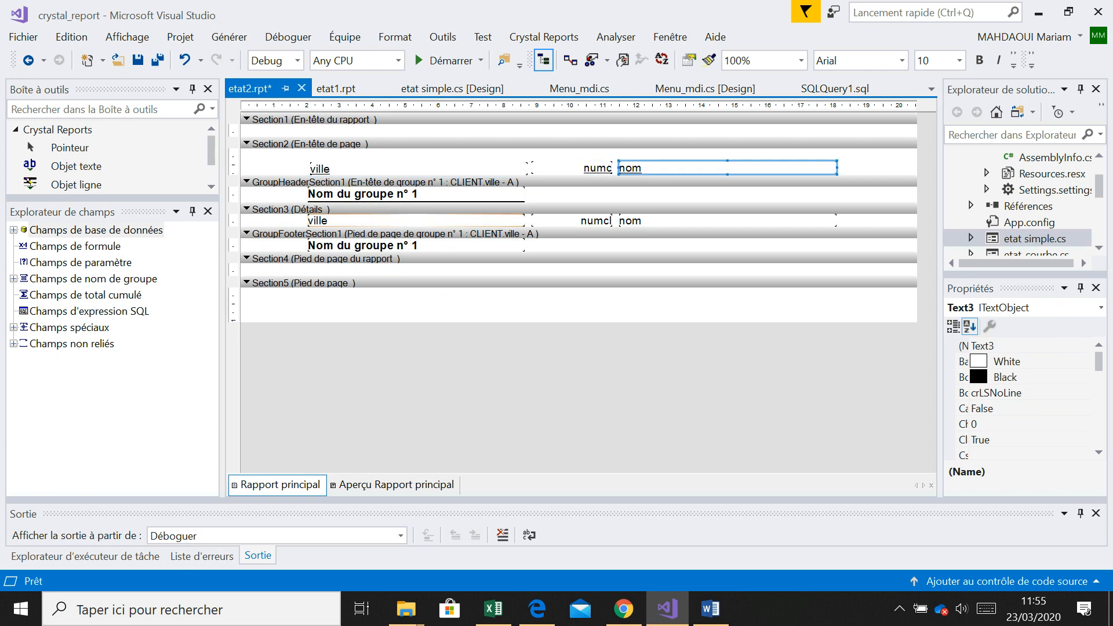
pyautogui.click(396, 485)
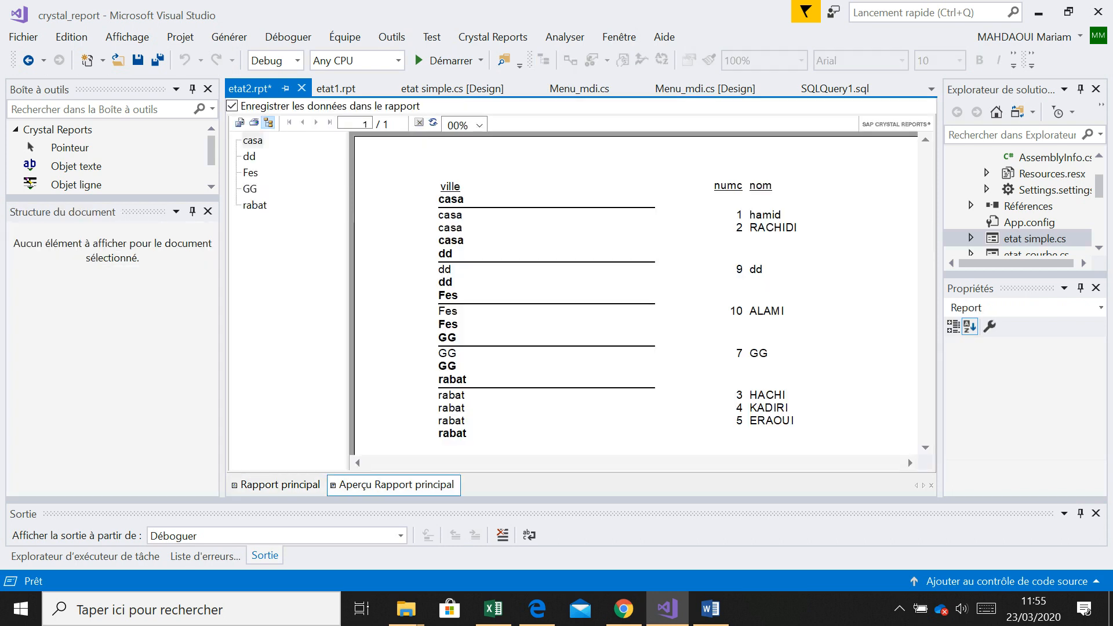
pyautogui.click(277, 485)
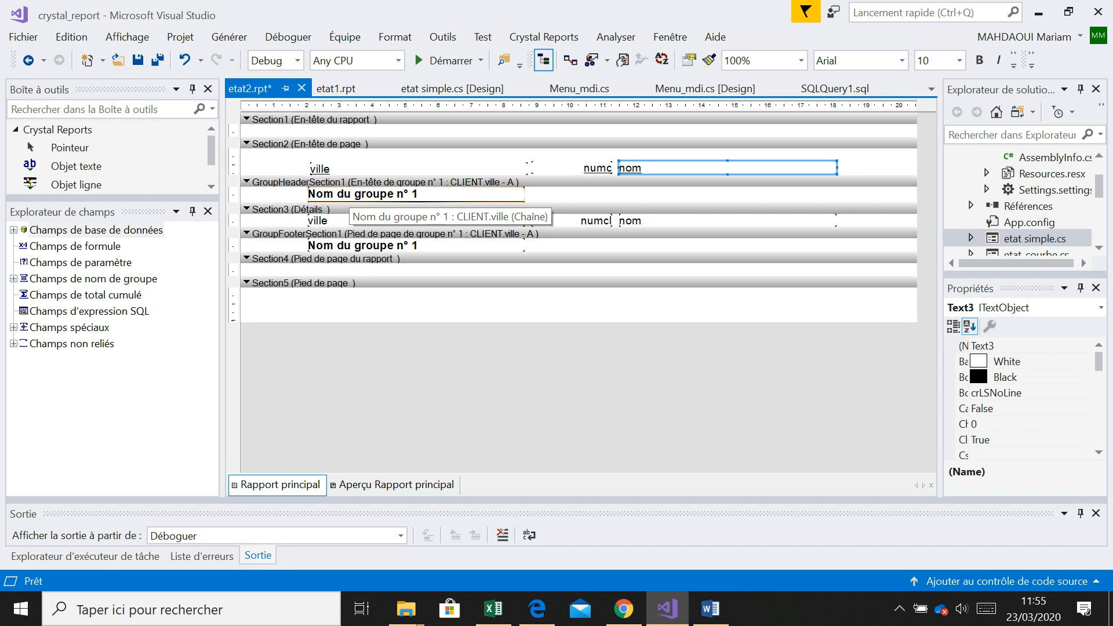
pyautogui.click(396, 485)
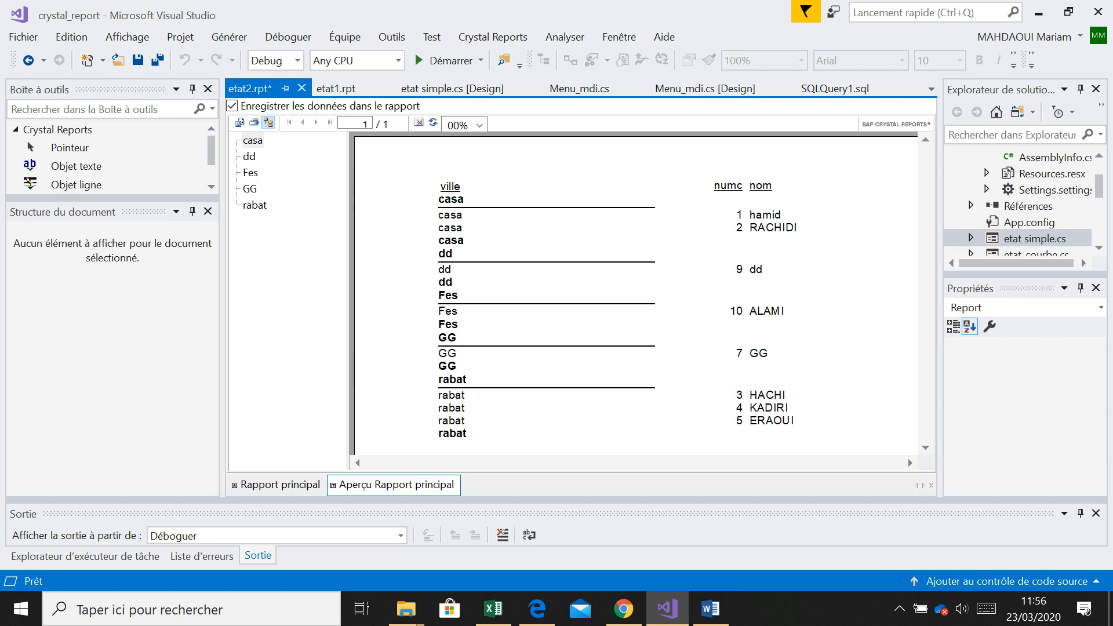
pyautogui.click(279, 486)
pyautogui.click(400, 221)
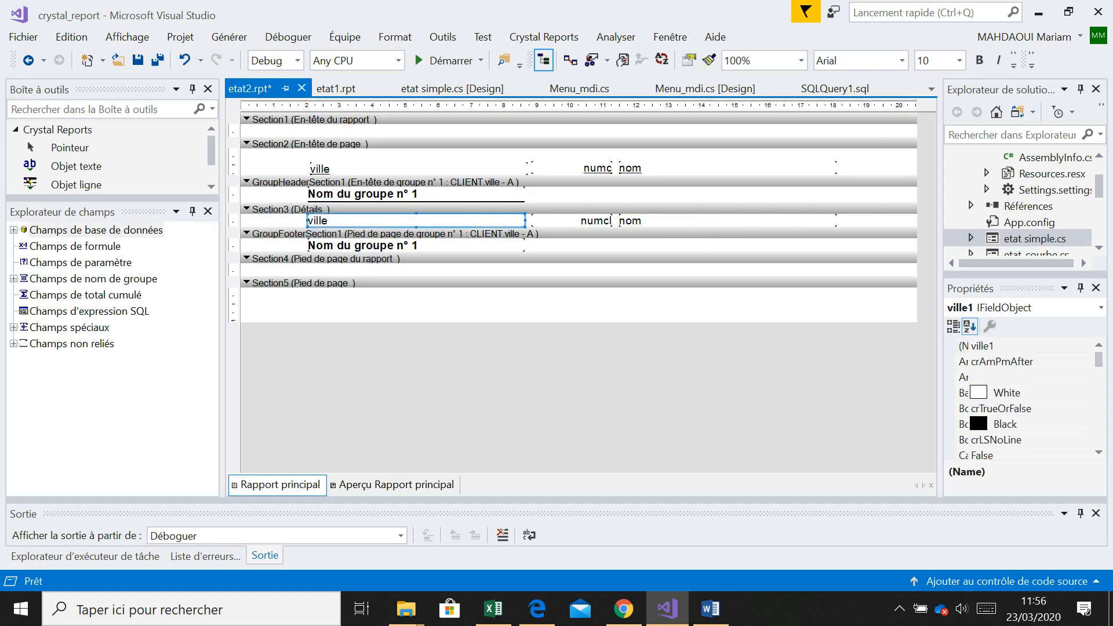
pyautogui.click(396, 485)
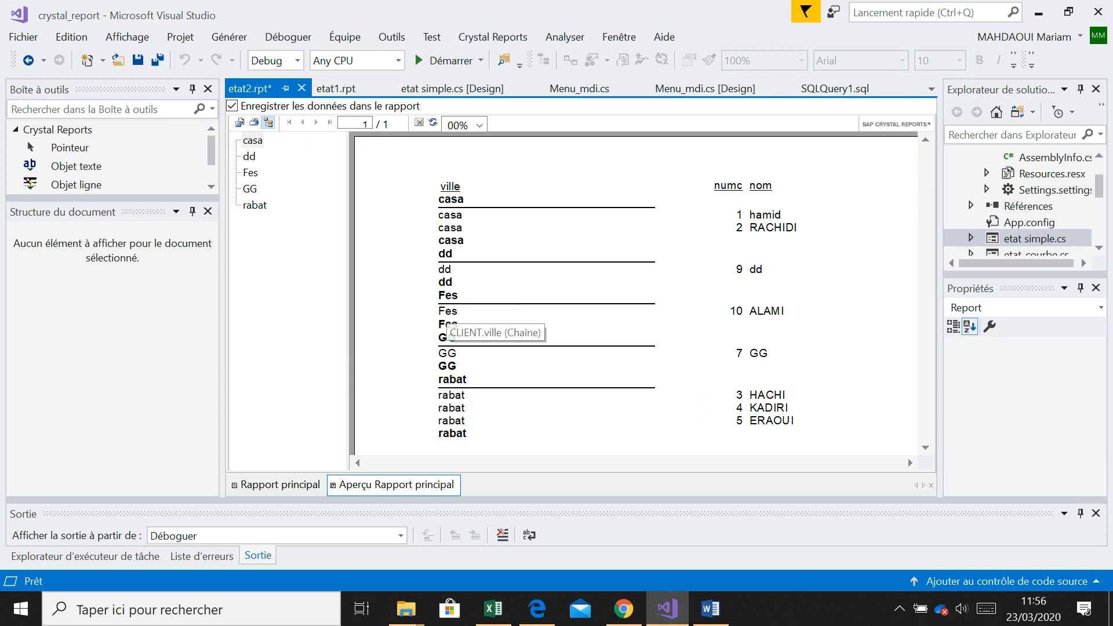
pyautogui.click(280, 485)
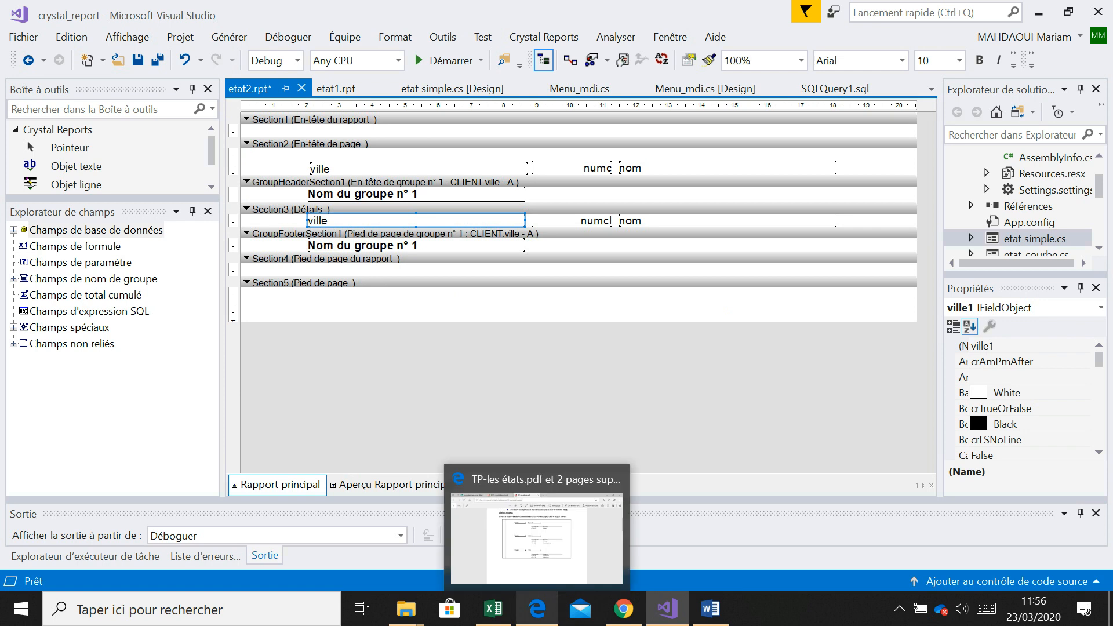
# Step: Delete the group name field from the group footer section and preview the report
pyautogui.moveTo(537, 609)
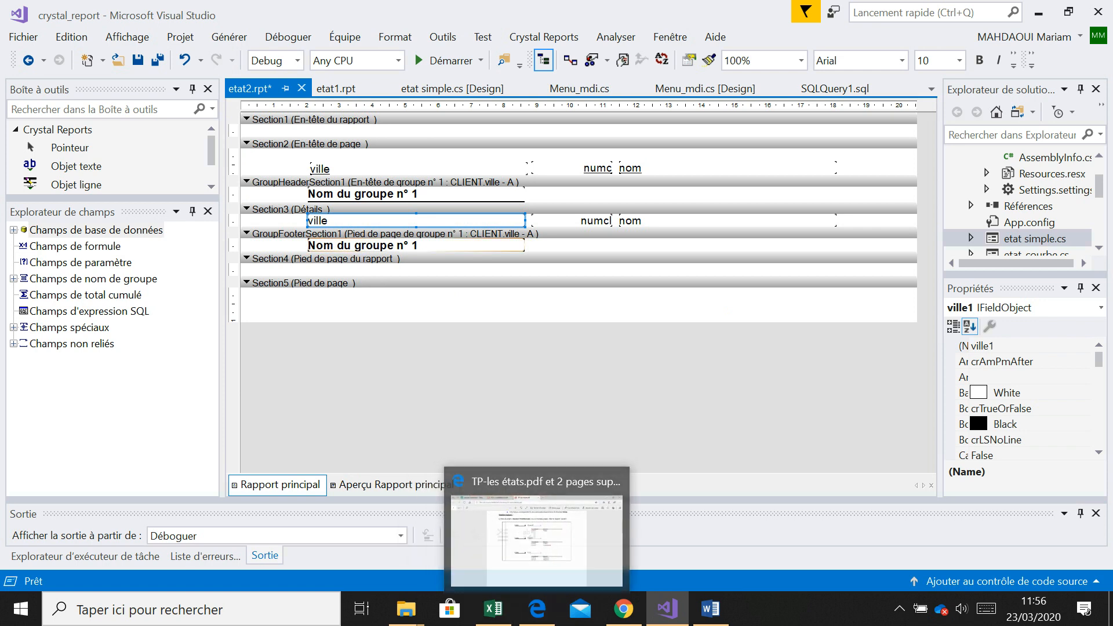
pyautogui.click(362, 245)
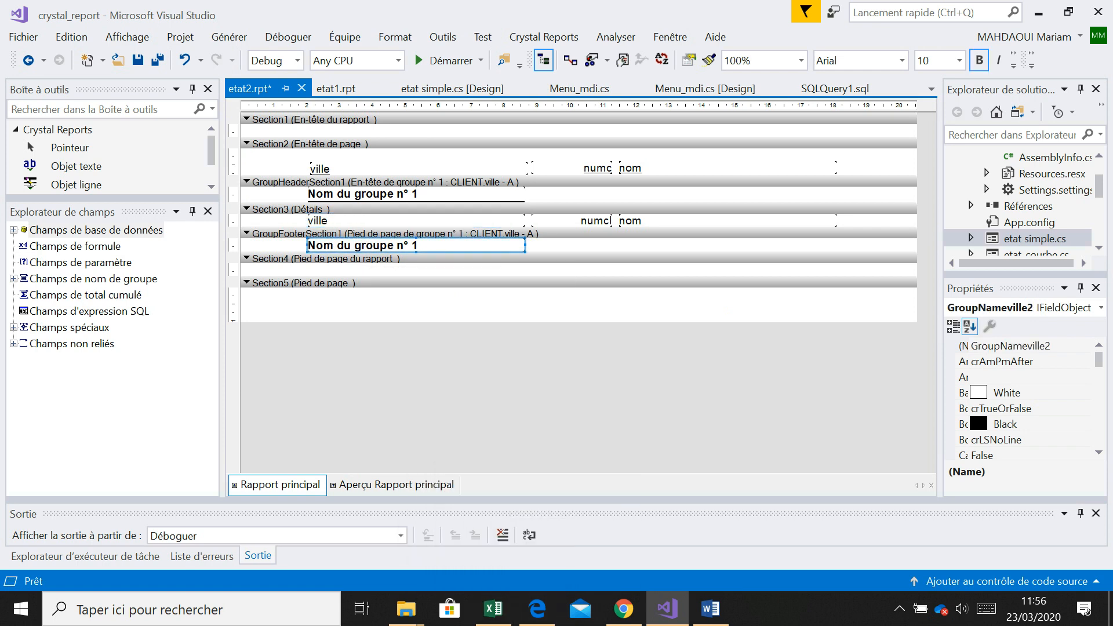
pyautogui.press('Delete')
pyautogui.click(396, 486)
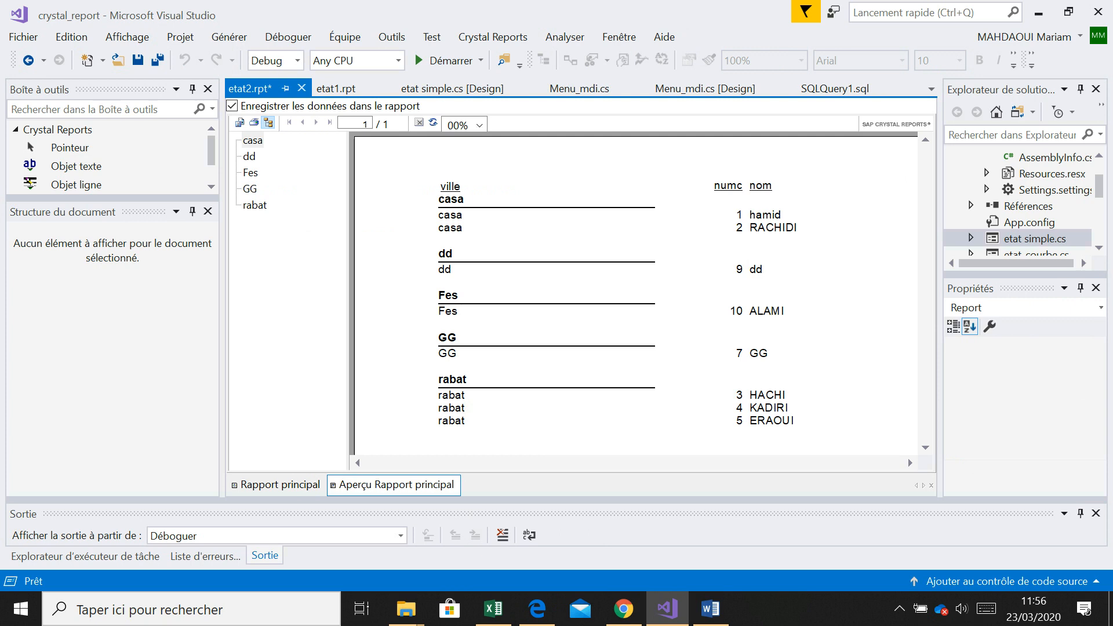
# Step: Examine the sample report in TP-les états.pdf in Edge and compare it with etat2's design and preview in Visual Studio
pyautogui.click(537, 609)
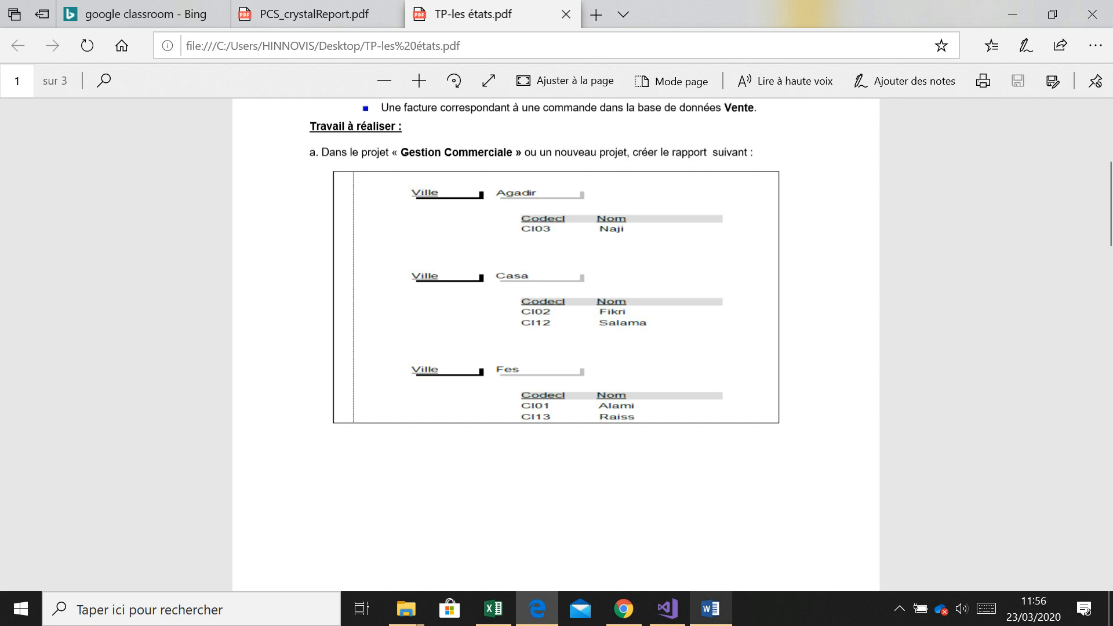
pyautogui.click(667, 609)
pyautogui.click(279, 485)
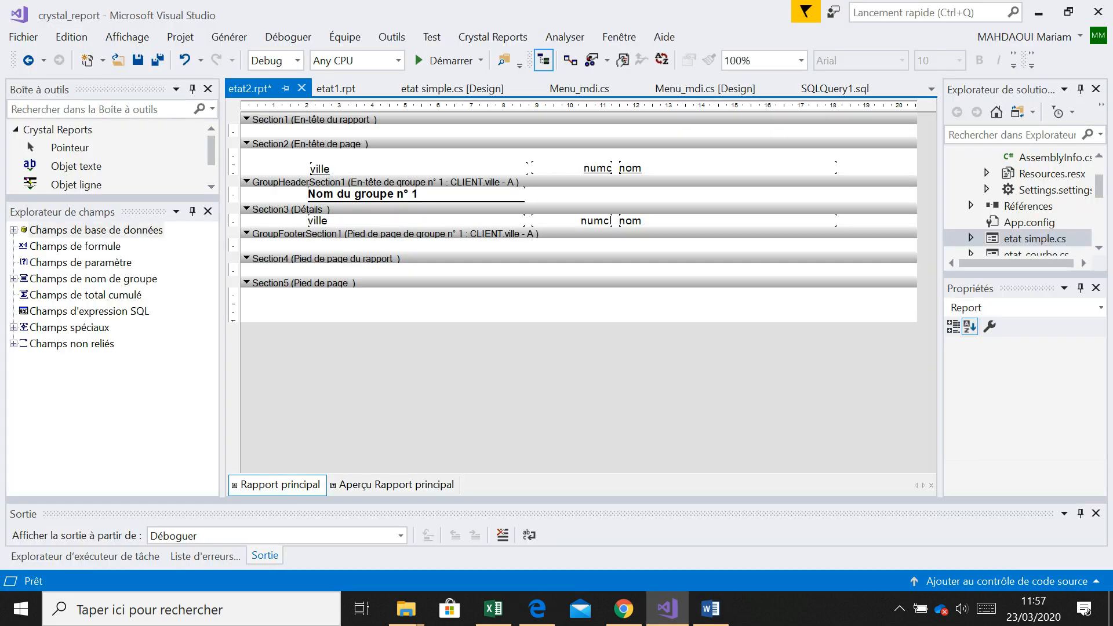
pyautogui.click(405, 220)
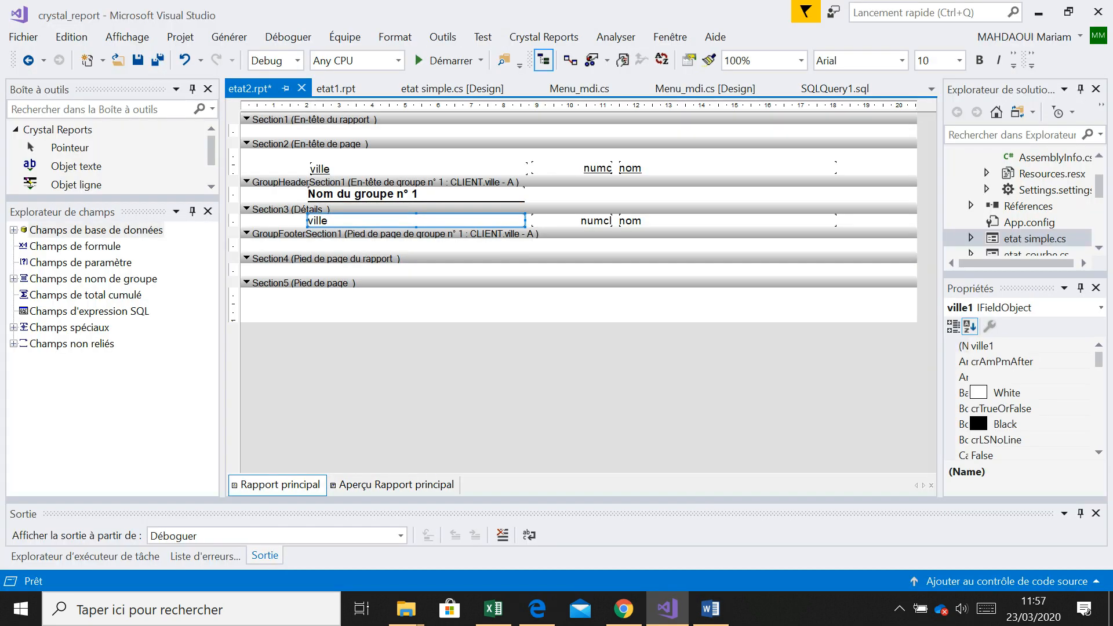
pyautogui.click(417, 195)
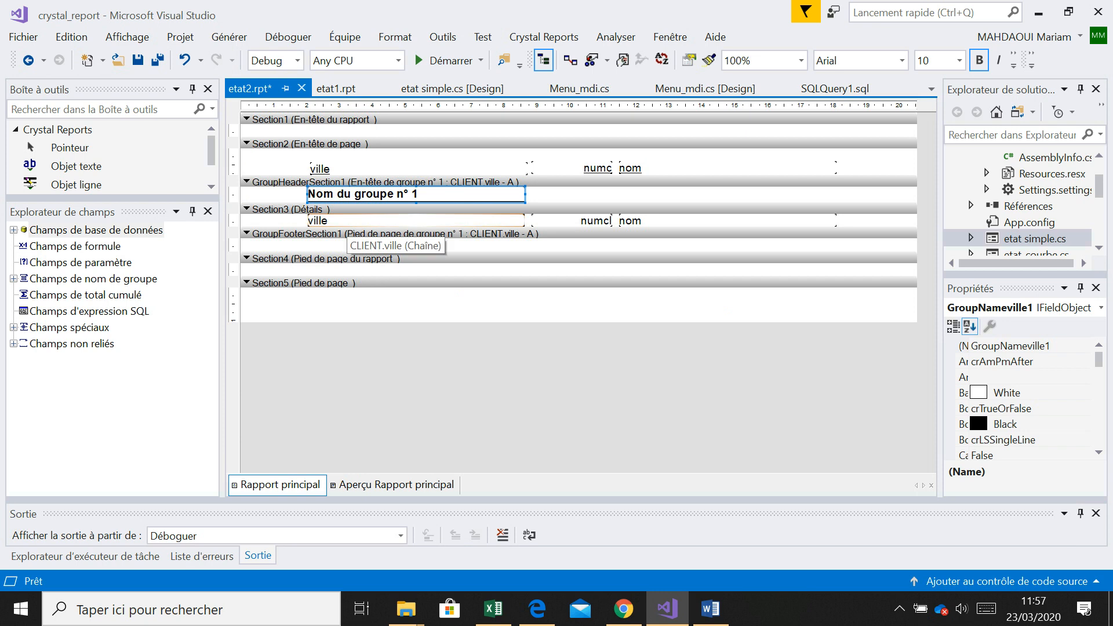
pyautogui.click(396, 485)
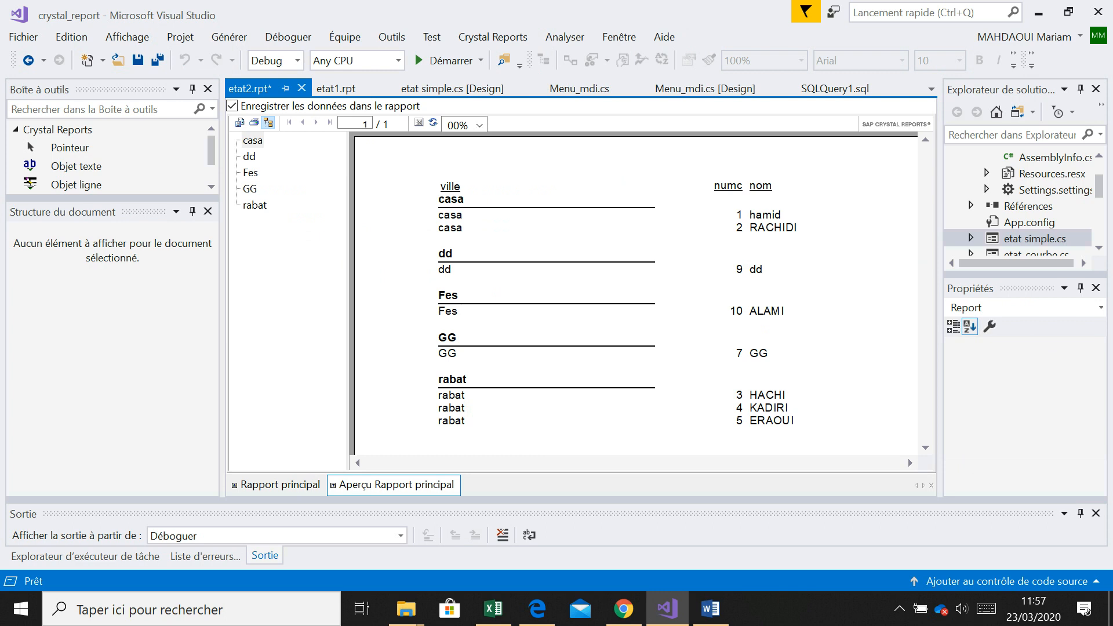
pyautogui.click(279, 485)
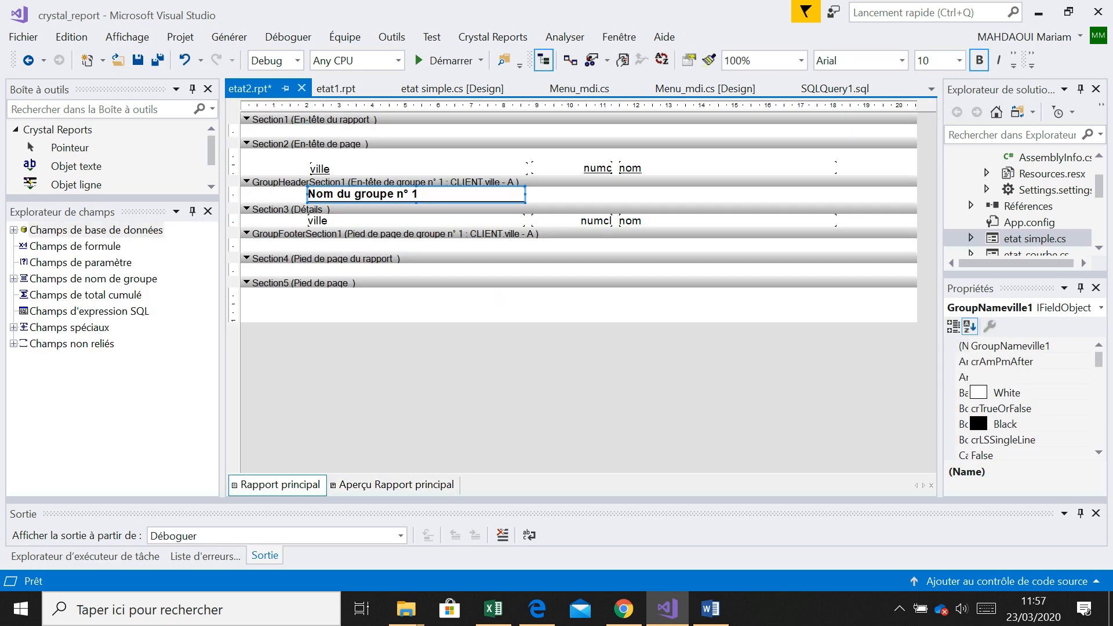
# Step: Enlarge the group header section and move the numcl and nom column headings into it, below the group name
pyautogui.moveTo(580, 204); pyautogui.dragTo(580, 241)
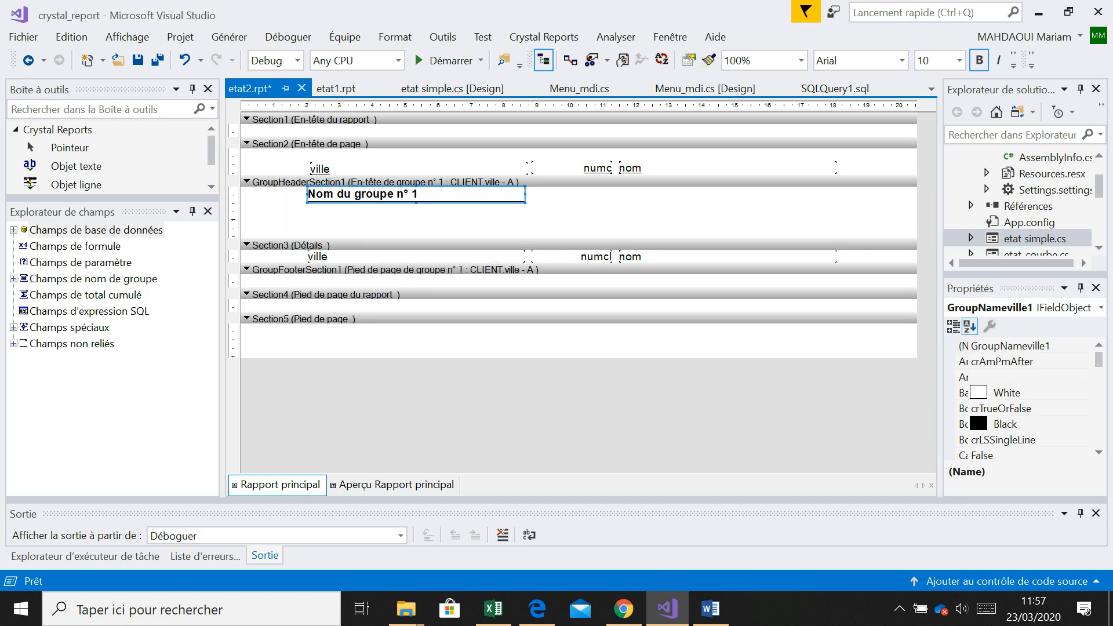
pyautogui.moveTo(852, 159); pyautogui.dragTo(504, 207)
pyautogui.click(537, 609)
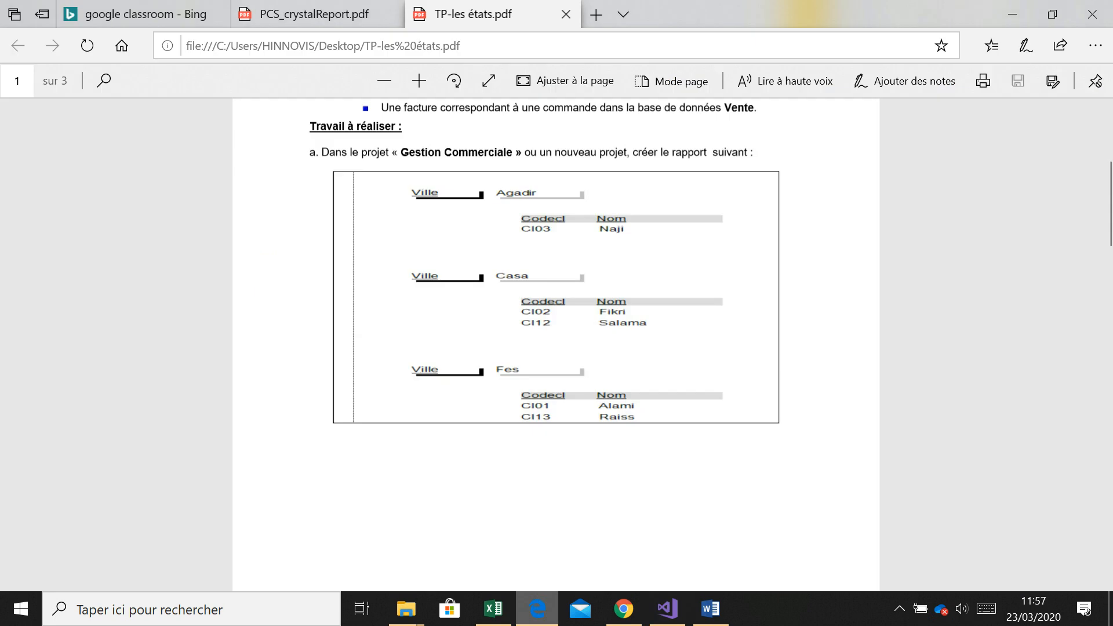
pyautogui.click(537, 609)
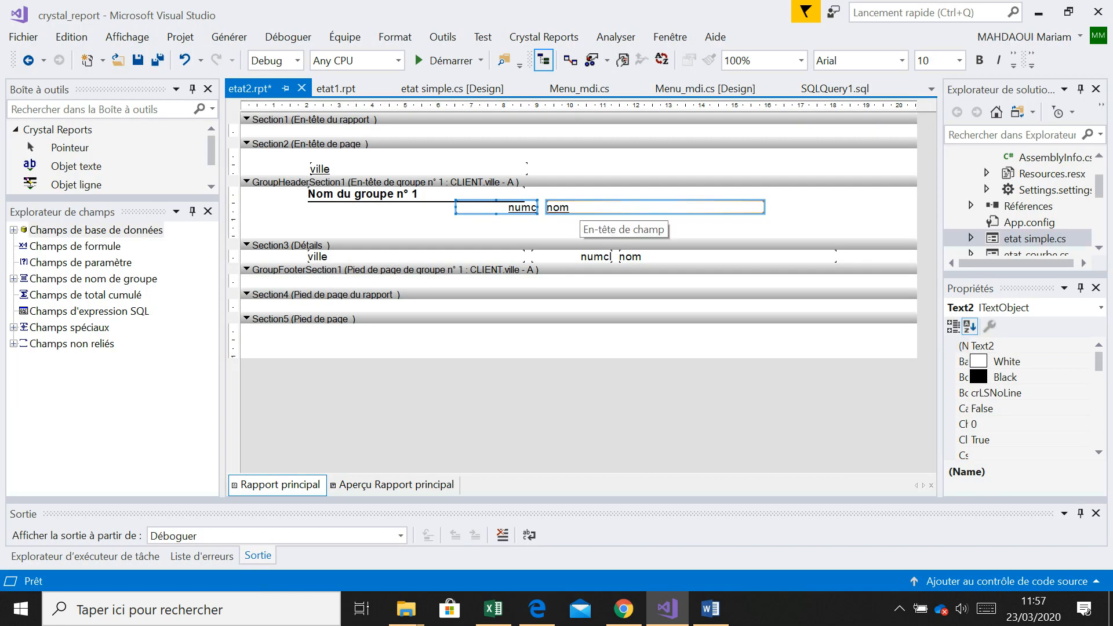
pyautogui.moveTo(579, 208); pyautogui.dragTo(573, 215)
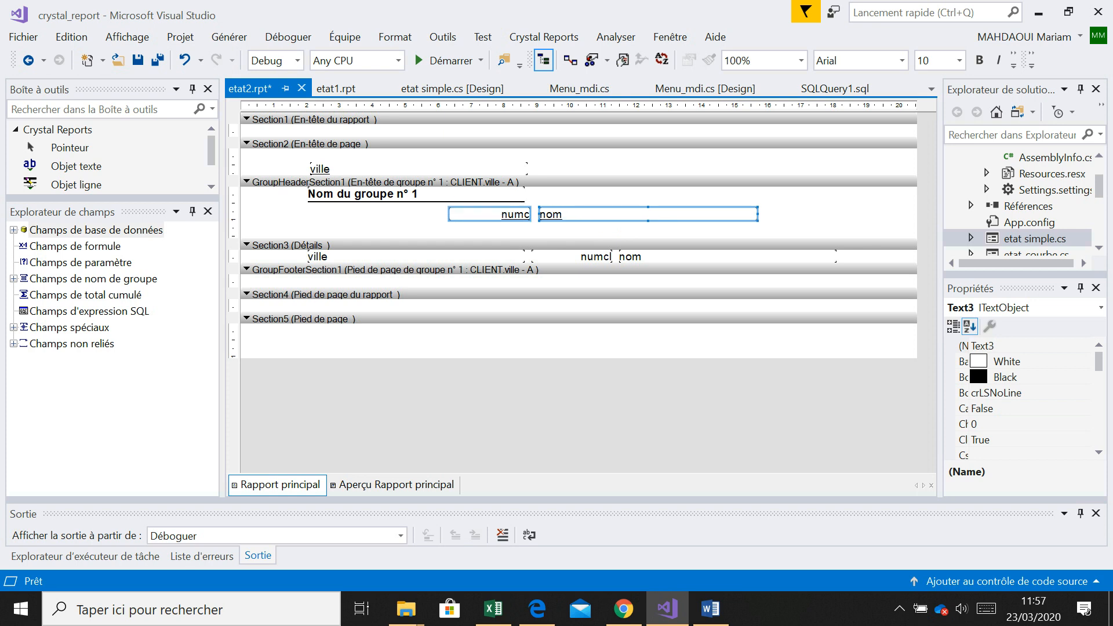
# Step: Preview etat2, return to its design, and switch to Edge to check the layout against the sample in TP-les états.pdf
pyautogui.click(396, 485)
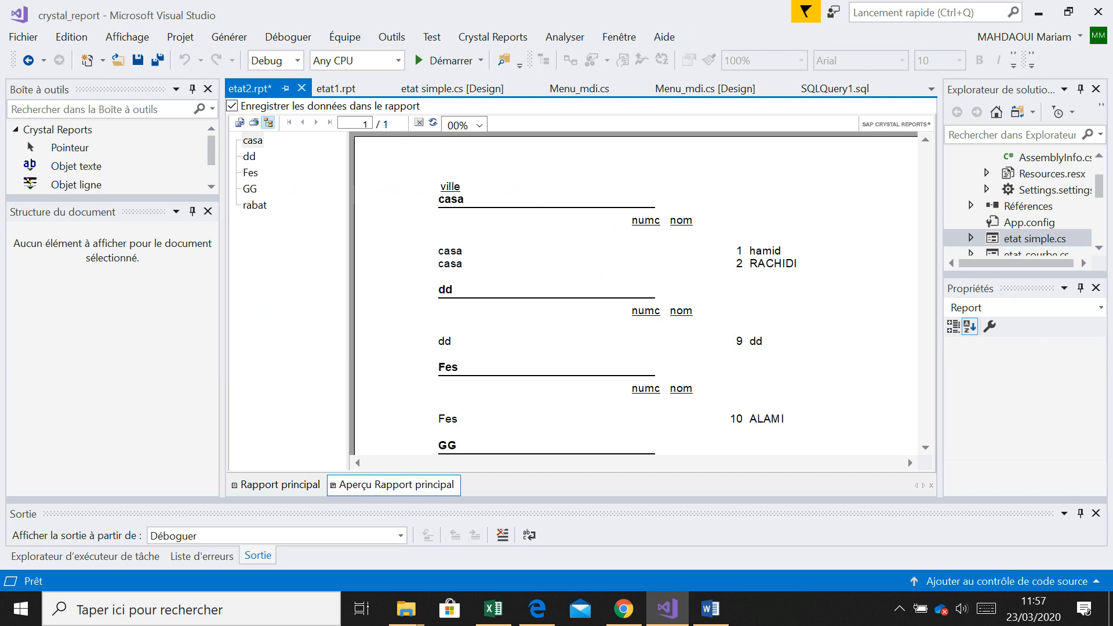
pyautogui.click(280, 485)
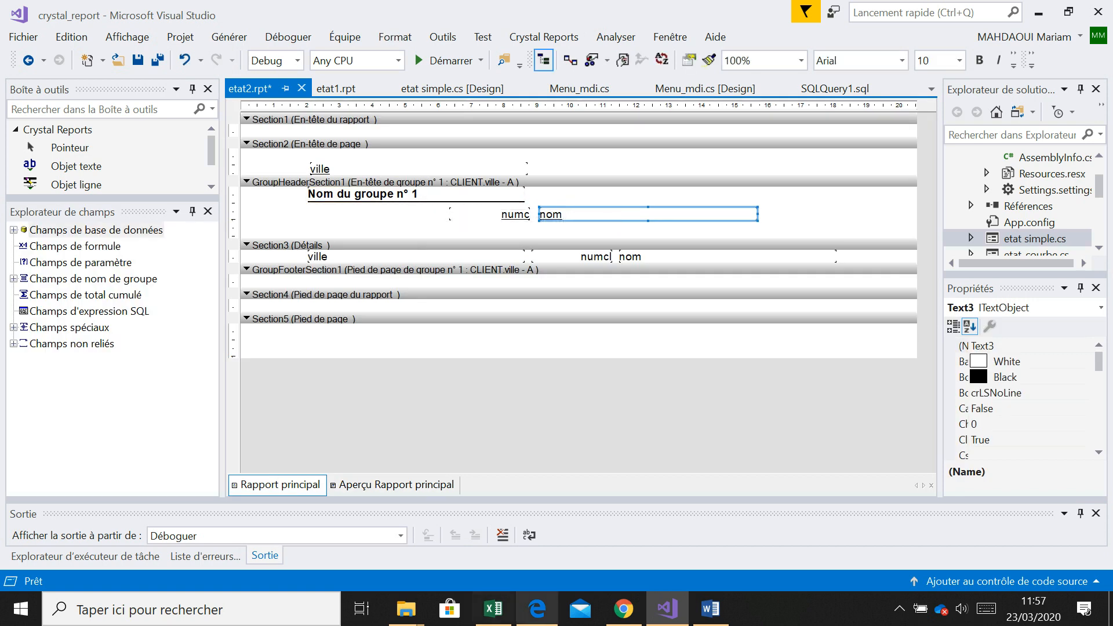
pyautogui.click(537, 609)
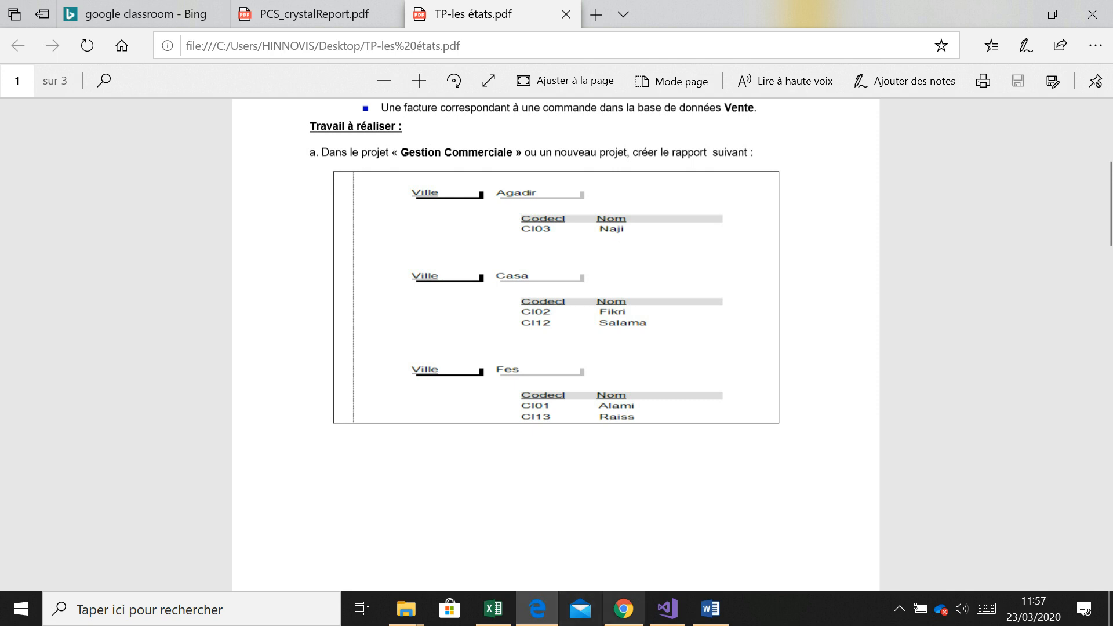
# Step: Switch to Visual Studio, move the group name further right, and insert a text object reading "Ville" before it in the group header
pyautogui.click(668, 609)
pyautogui.moveTo(377, 194); pyautogui.dragTo(521, 194)
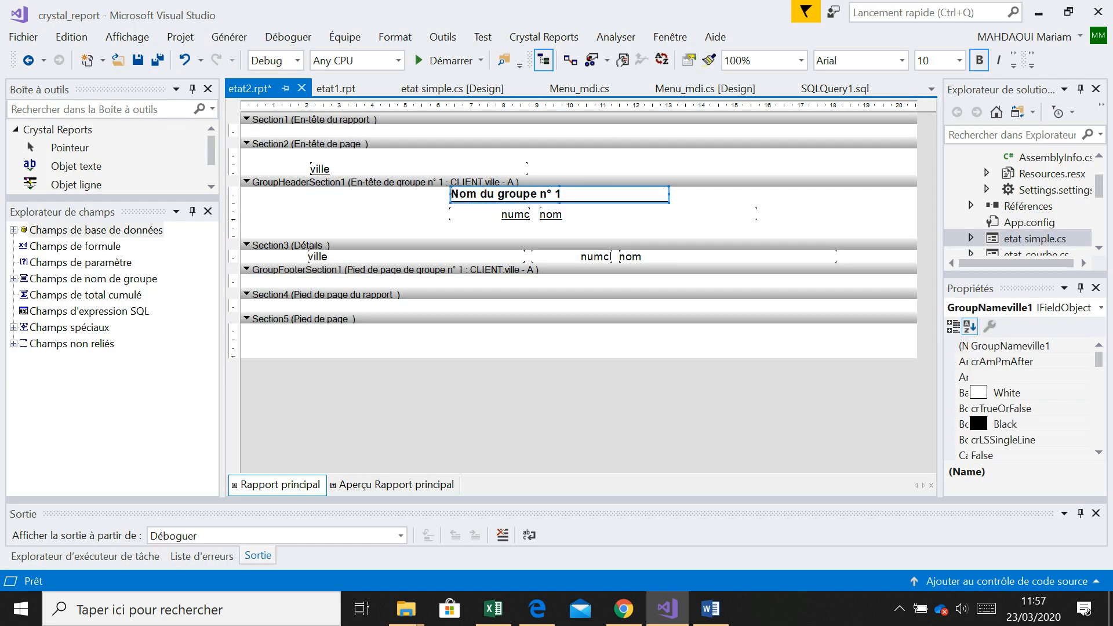
pyautogui.rightClick(331, 195)
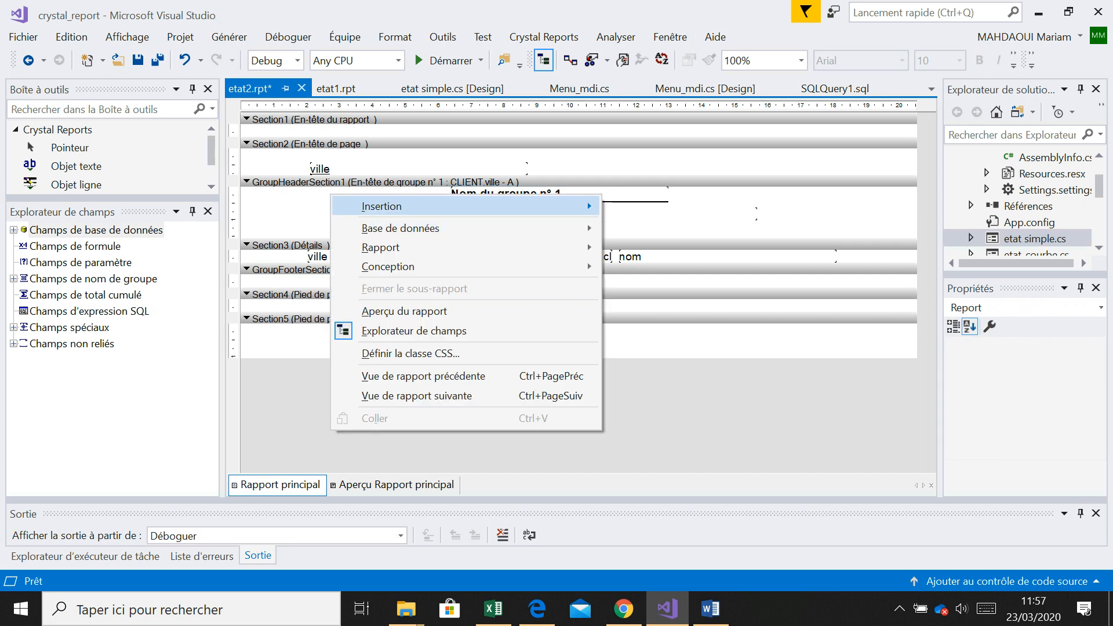
pyautogui.moveTo(383, 207)
pyautogui.click(656, 227)
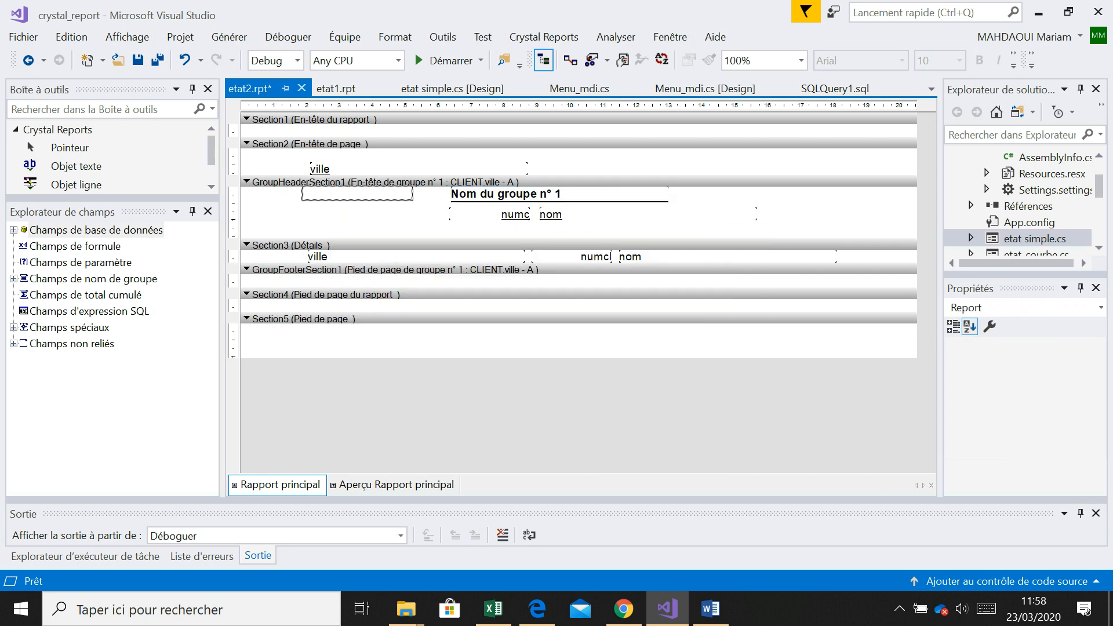
pyautogui.click(325, 188)
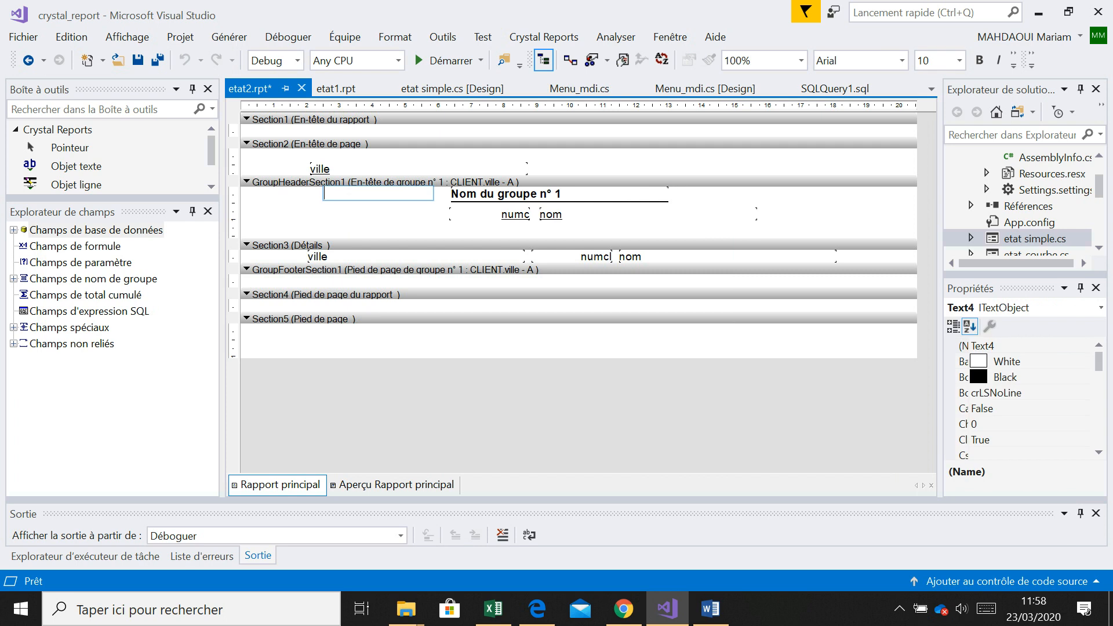
pyautogui.write('Ville')
# Step: Delete the ville column heading from the page header section, preview the report, and return to its design
pyautogui.click(348, 169)
pyautogui.press('Delete')
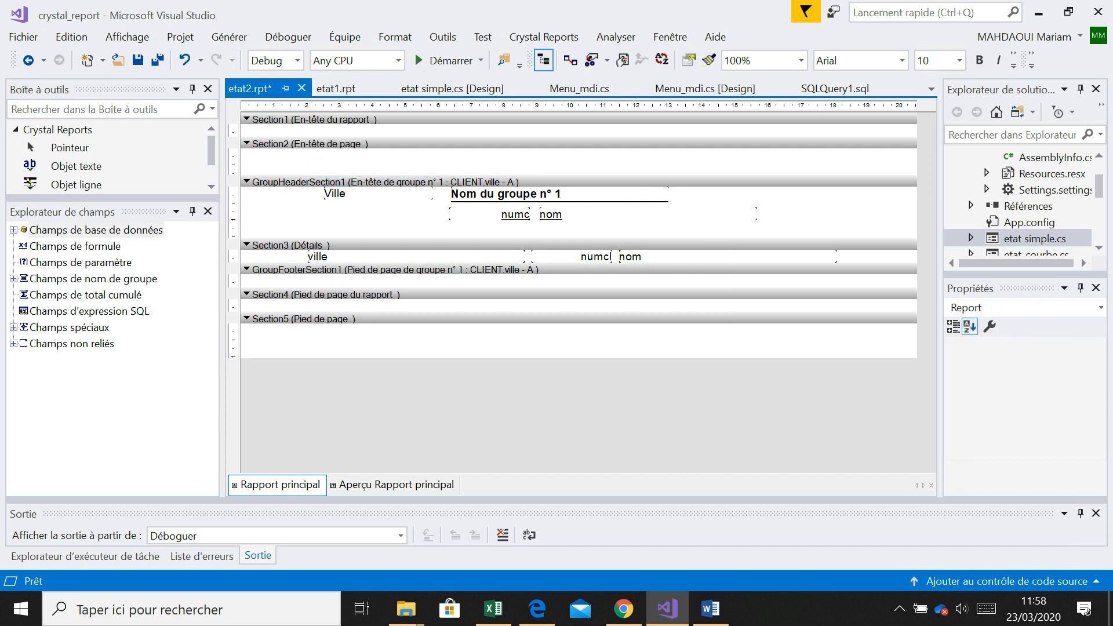
pyautogui.click(337, 195)
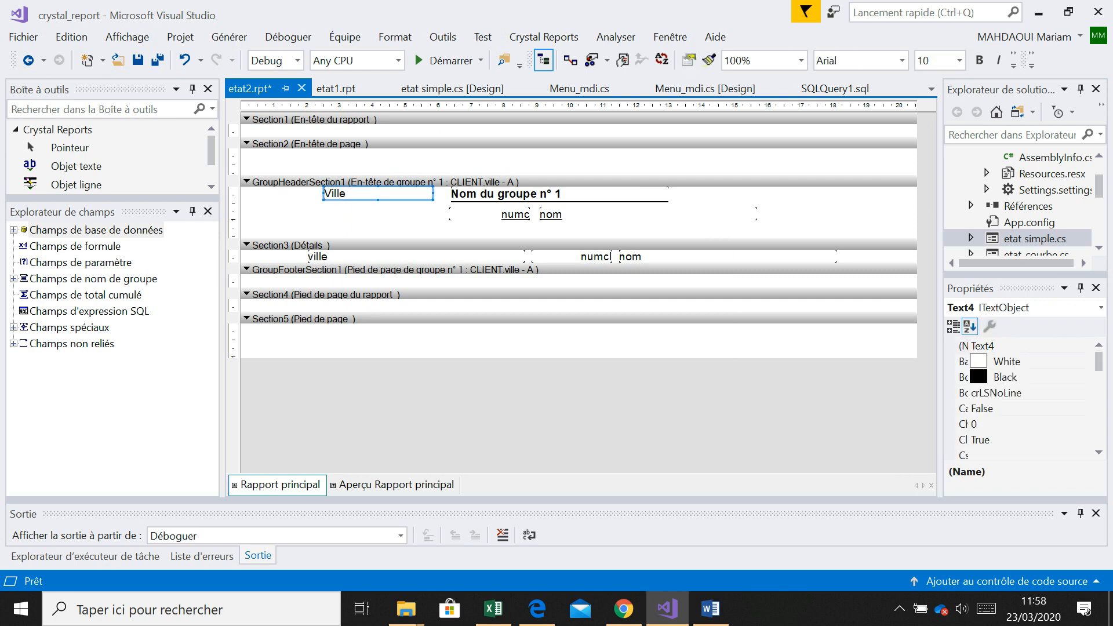
pyautogui.click(396, 486)
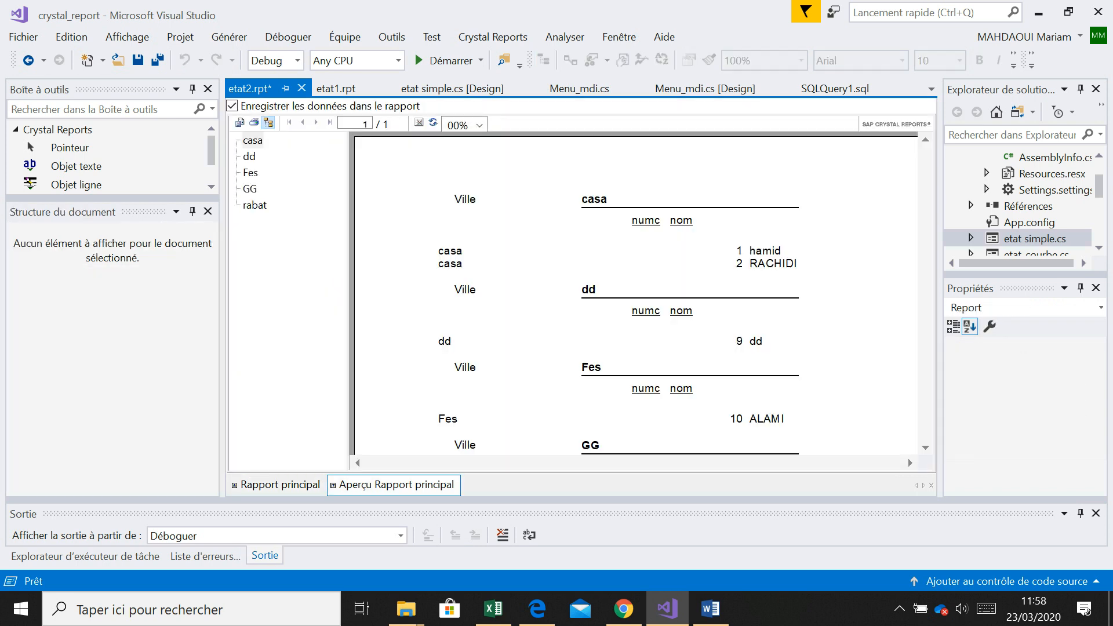
pyautogui.click(280, 485)
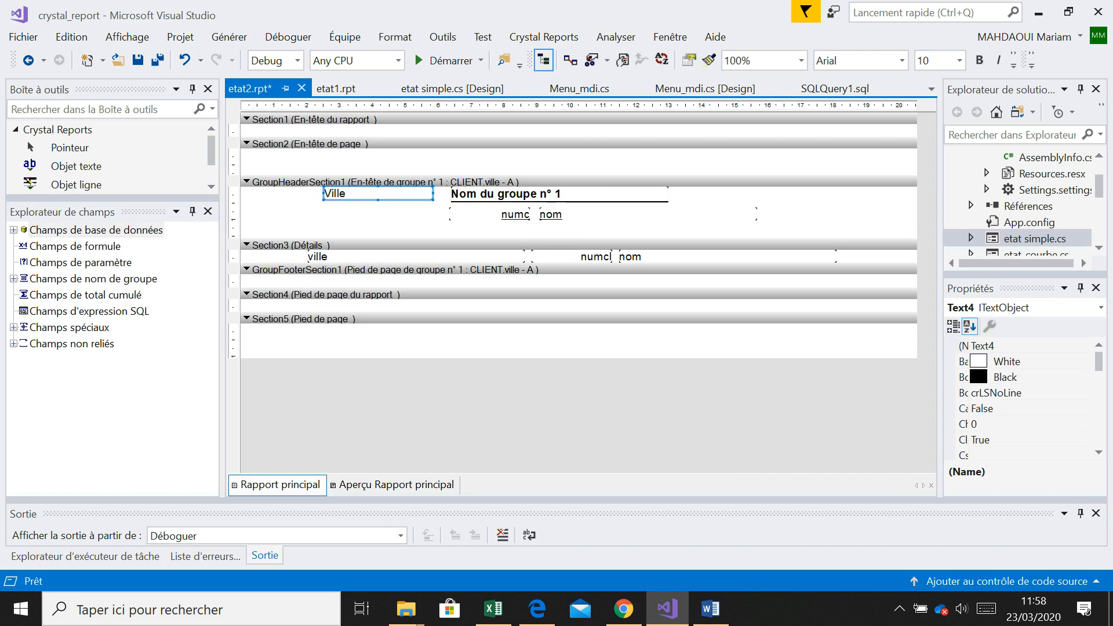
# Step: Narrow the Ville text object, move the group name right beside it, and compare the preview with the sample in TP-les états.pdf
pyautogui.moveTo(433, 194); pyautogui.dragTo(355, 194)
pyautogui.moveTo(492, 195); pyautogui.dragTo(398, 195)
pyautogui.click(396, 485)
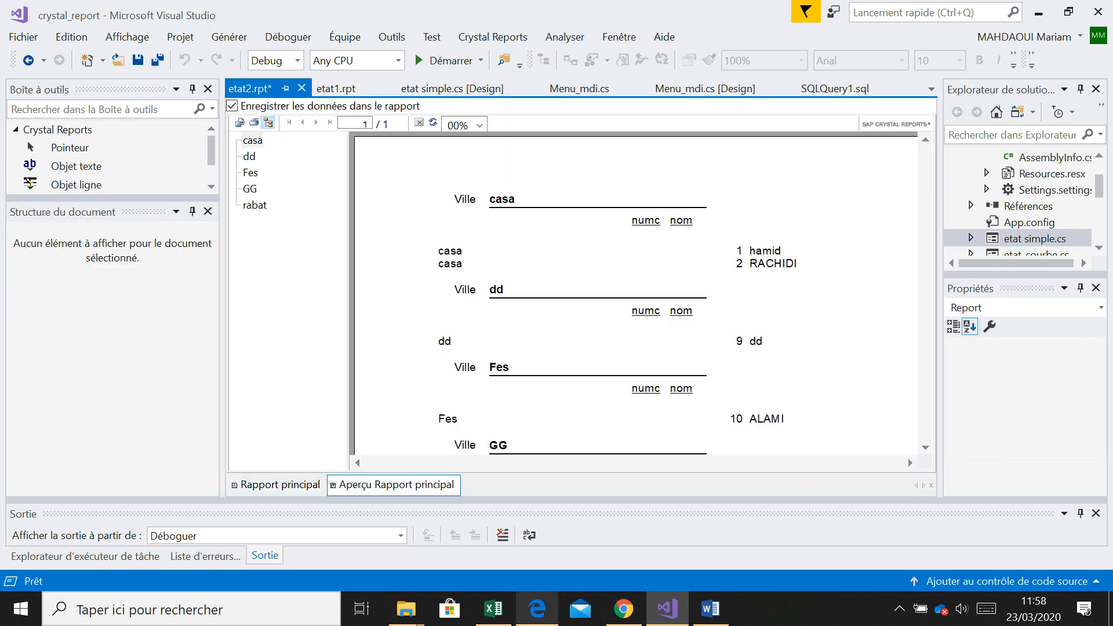
pyautogui.hotkey('alt', 'Tab')
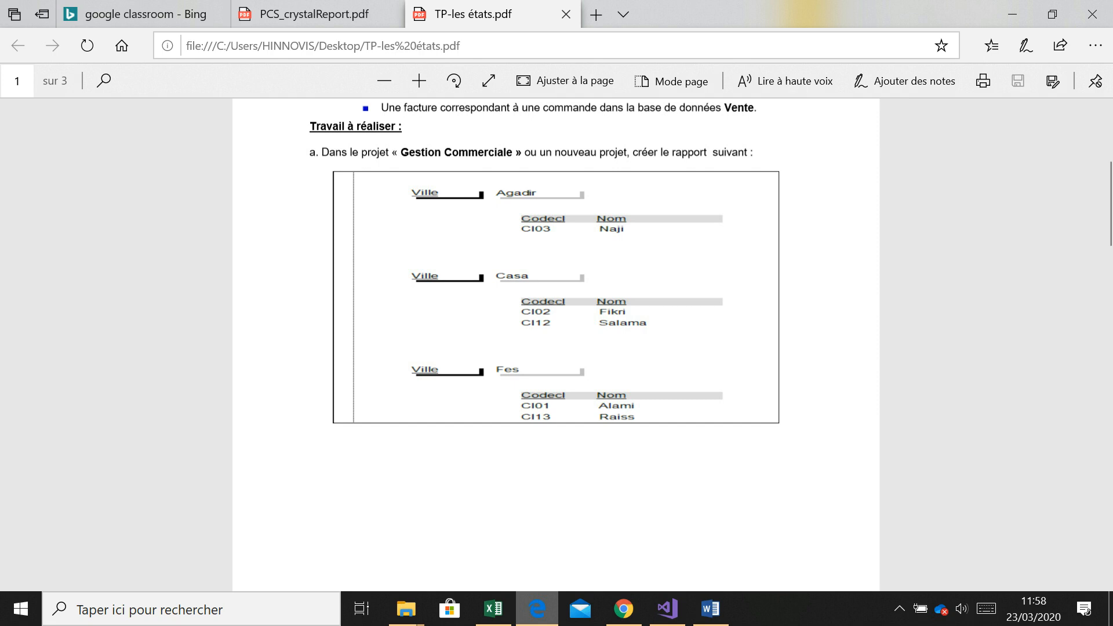
pyautogui.hotkey('alt', 'Tab')
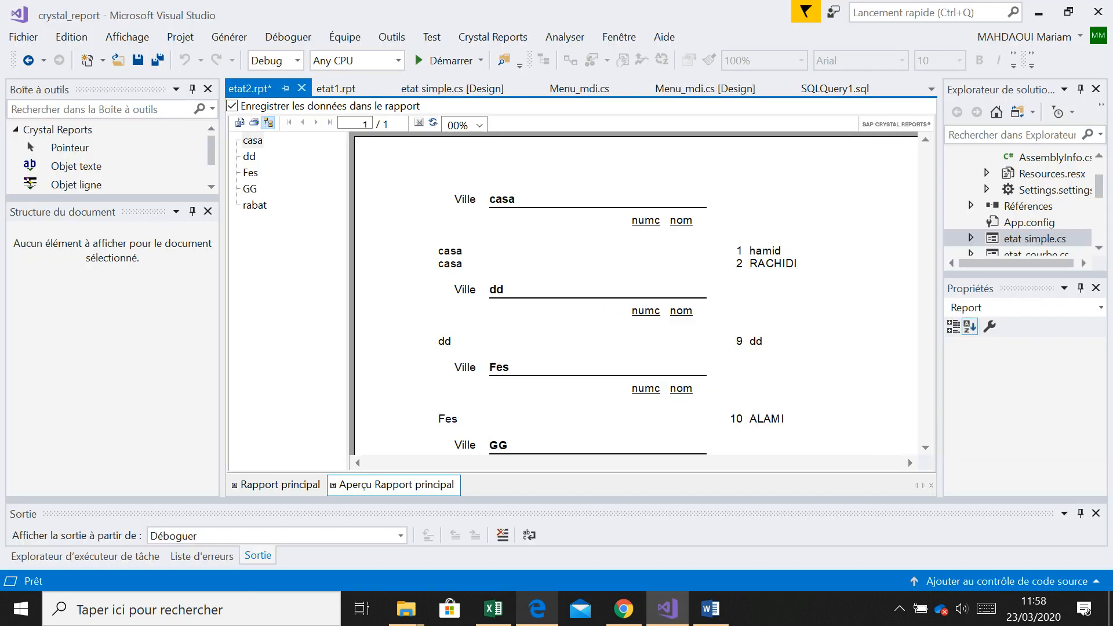
# Step: Move the numcl column heading directly under the group name and left-align its text, keeping it non-italic
pyautogui.click(280, 485)
pyautogui.moveTo(502, 214); pyautogui.dragTo(419, 208)
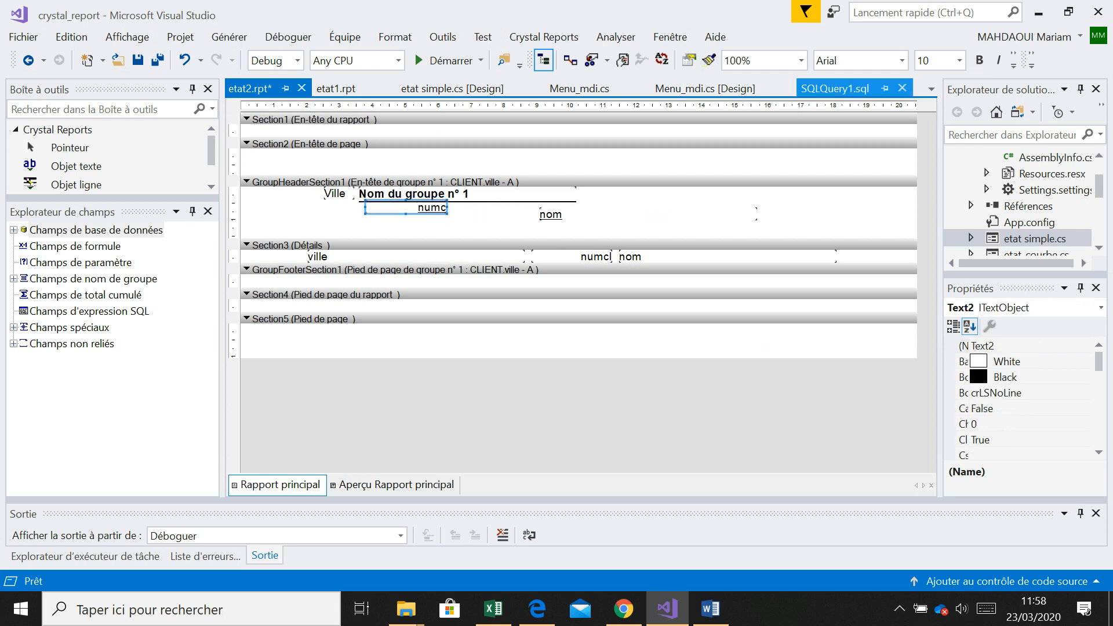
pyautogui.click(998, 60)
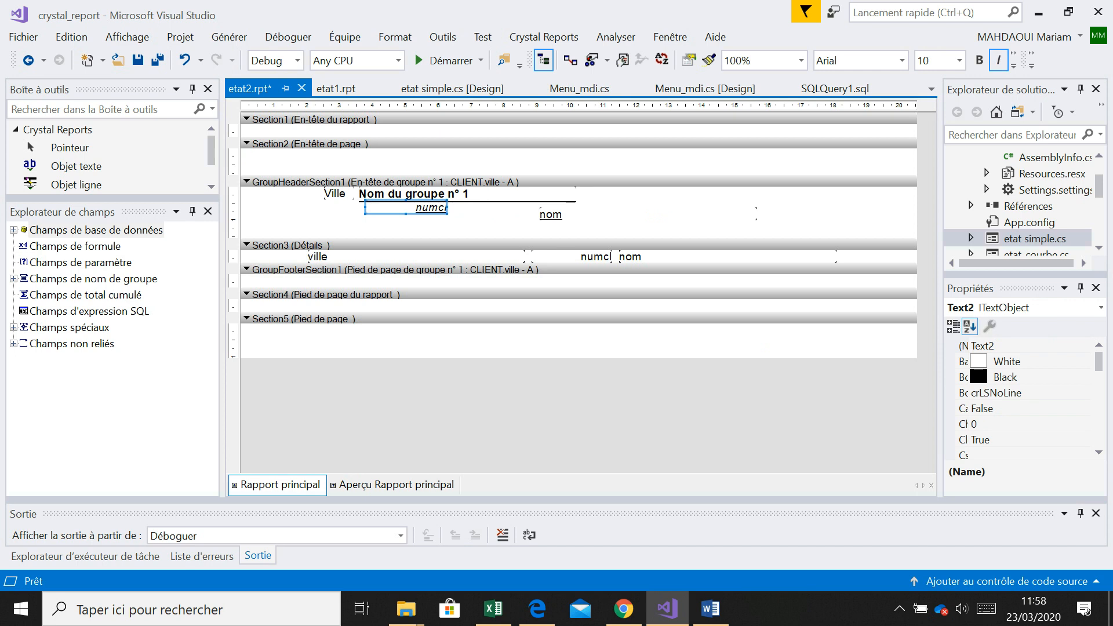
pyautogui.click(1014, 60)
pyautogui.click(959, 86)
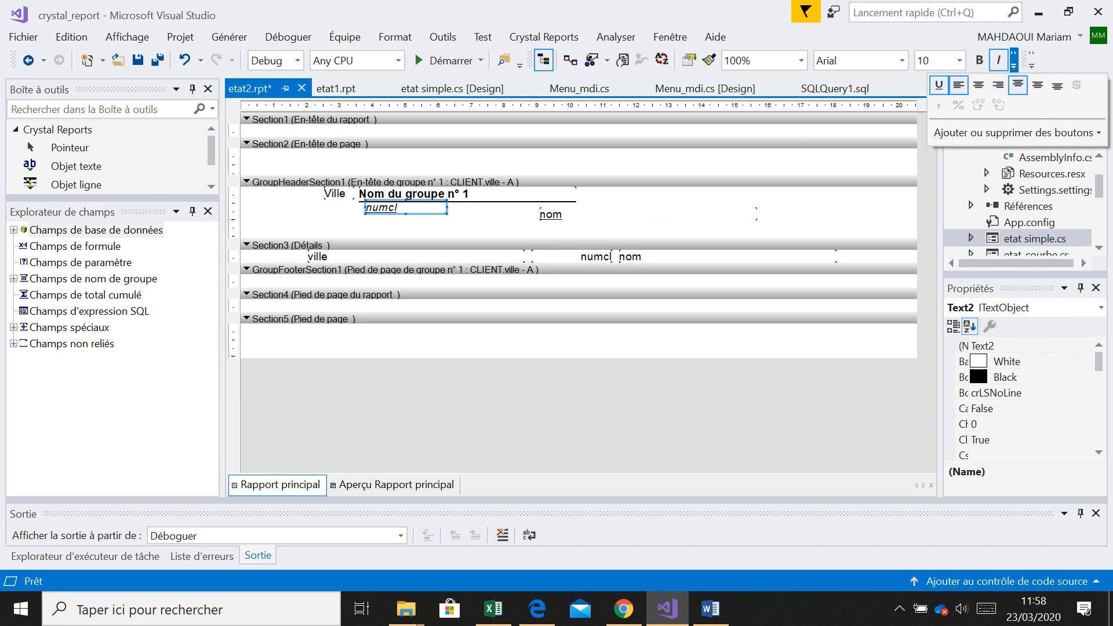
pyautogui.click(998, 61)
# Step: Move the nom column heading beside the numcl heading, under the group name, and preview the report
pyautogui.moveTo(664, 214); pyautogui.dragTo(565, 207)
pyautogui.click(392, 485)
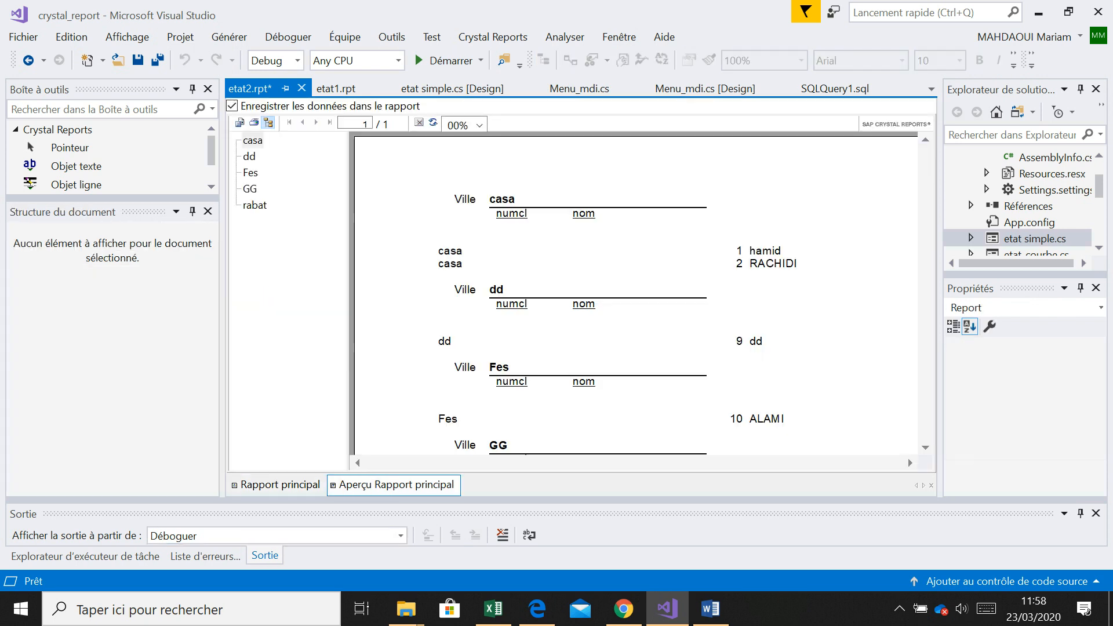
pyautogui.click(280, 485)
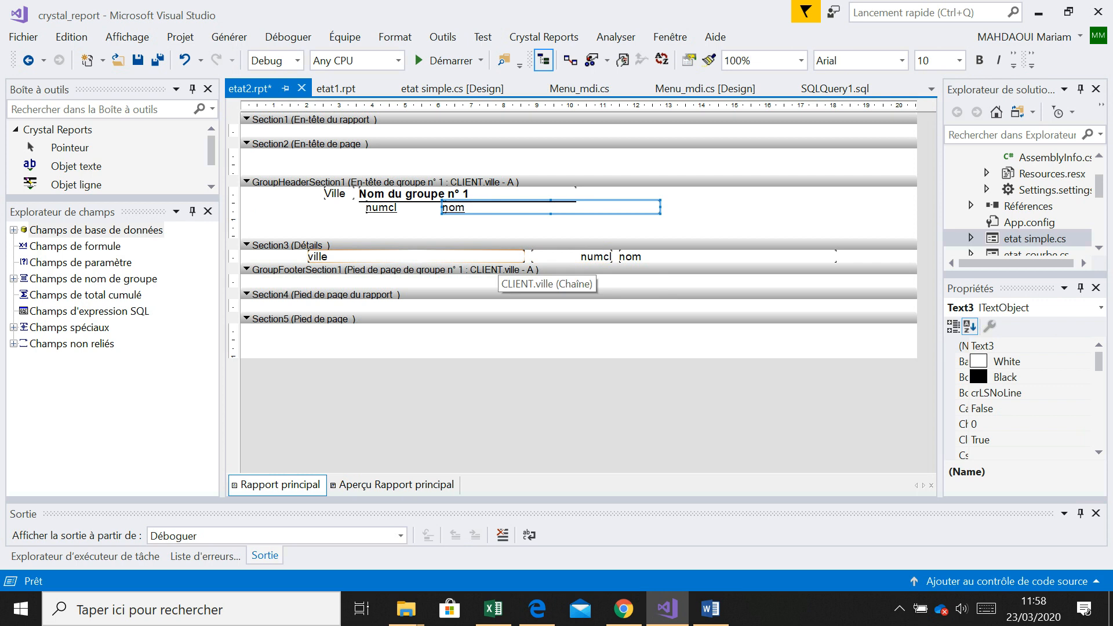
# Step: Compare etat2's design and preview with the sample report in TP-les états.pdf
pyautogui.hotkey('alt', 'Tab')
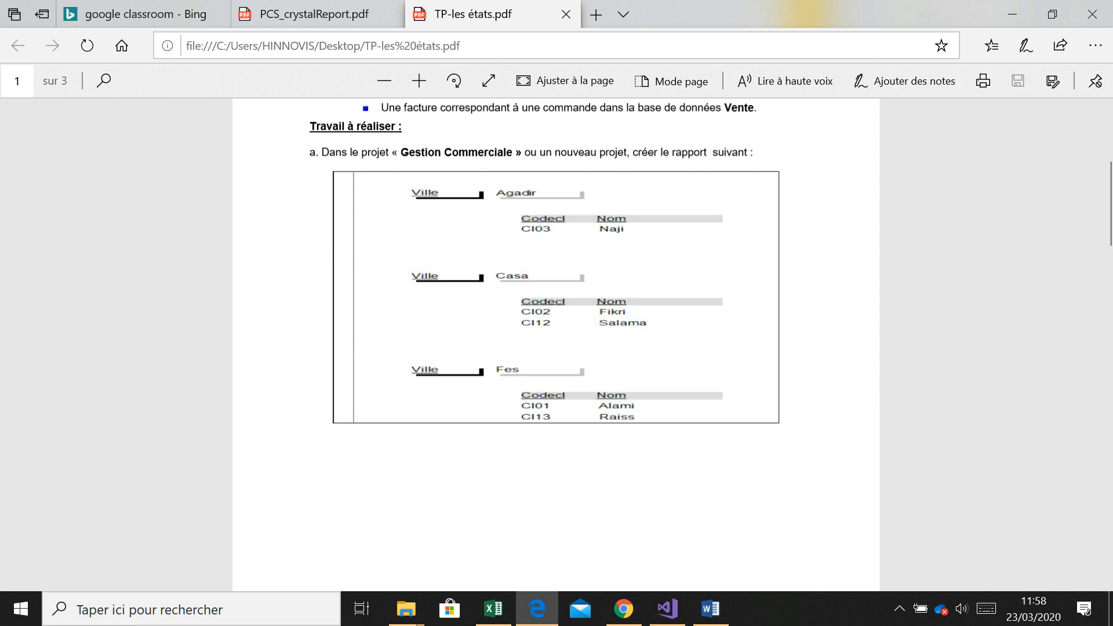
pyautogui.hotkey('alt', 'Tab')
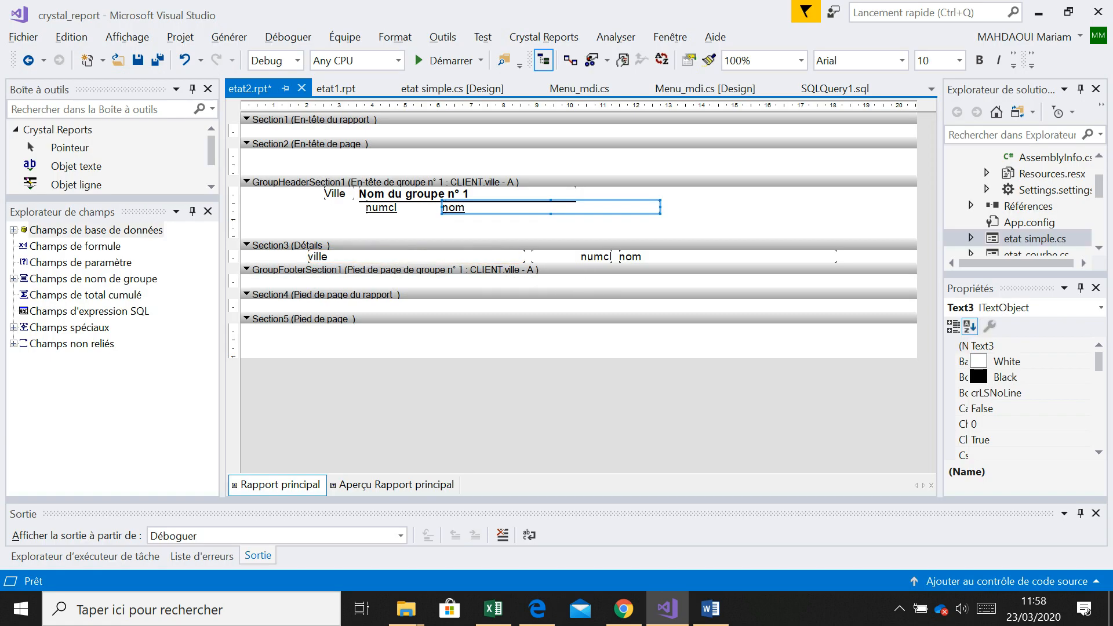
pyautogui.click(397, 485)
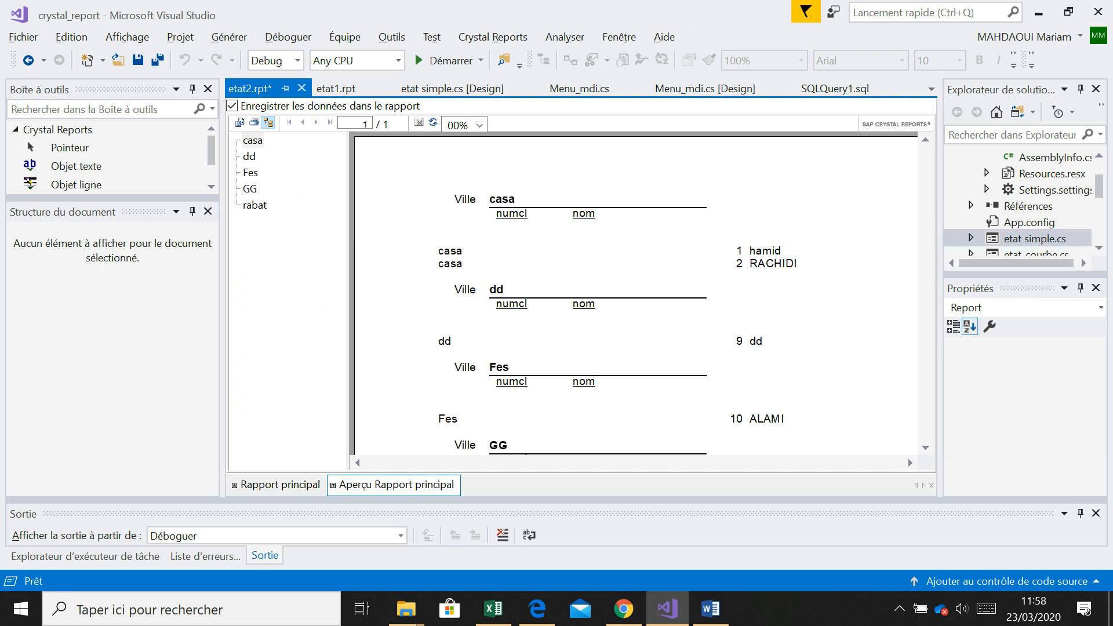
pyautogui.hotkey('alt', 'Tab')
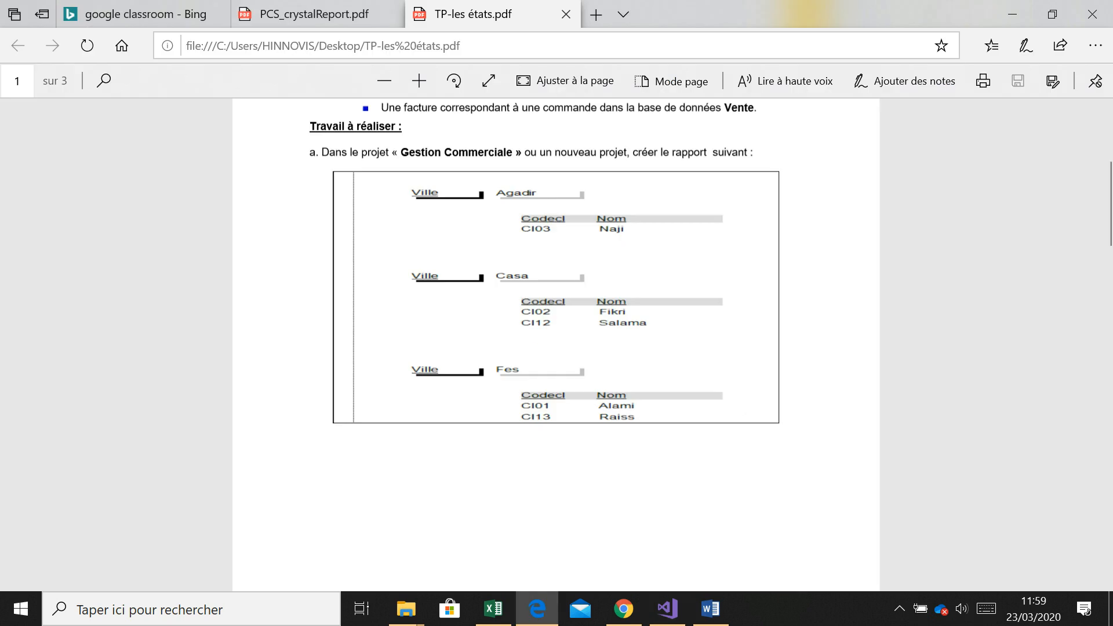
pyautogui.hotkey('alt', 'Tab')
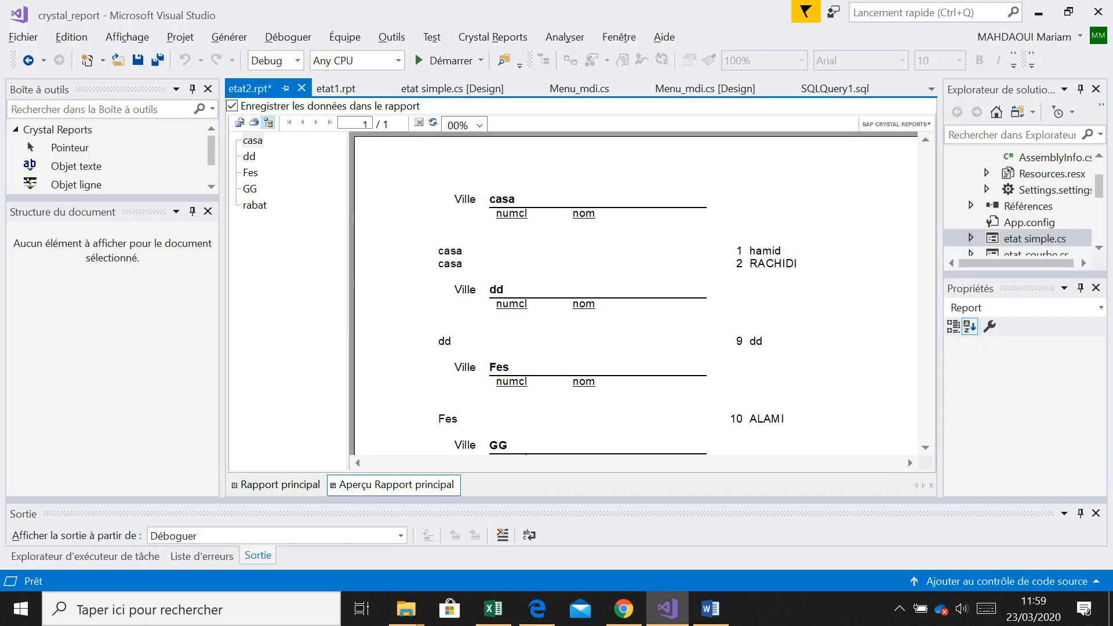
# Step: Delete the ville field from the details section and move the numcl field under its column heading
pyautogui.click(280, 486)
pyautogui.click(416, 257)
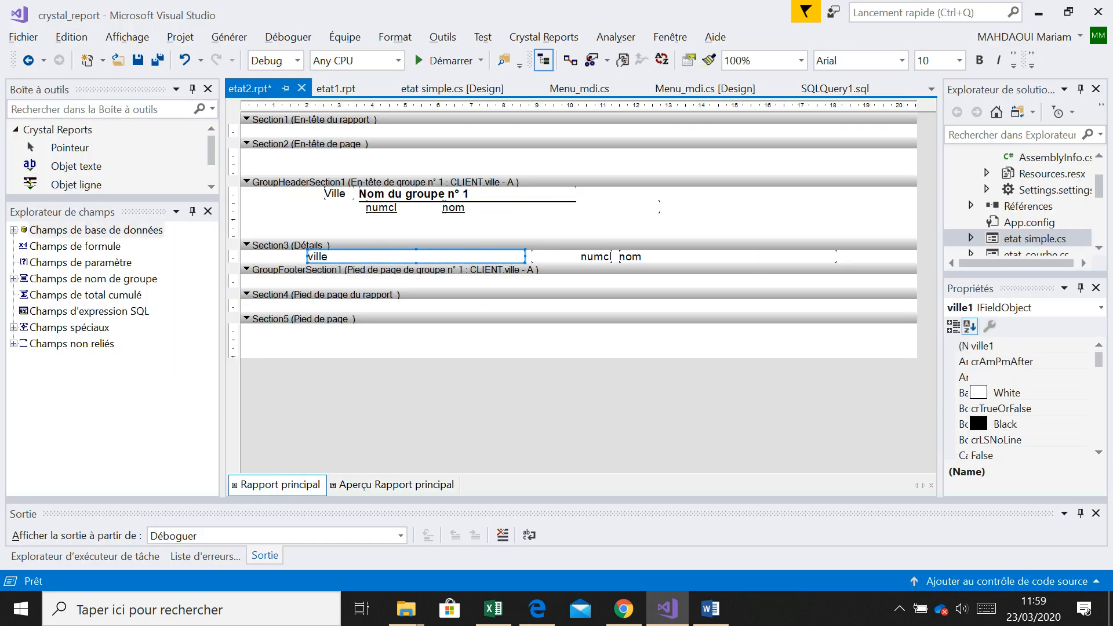
pyautogui.press('Delete')
pyautogui.moveTo(571, 257); pyautogui.dragTo(392, 254)
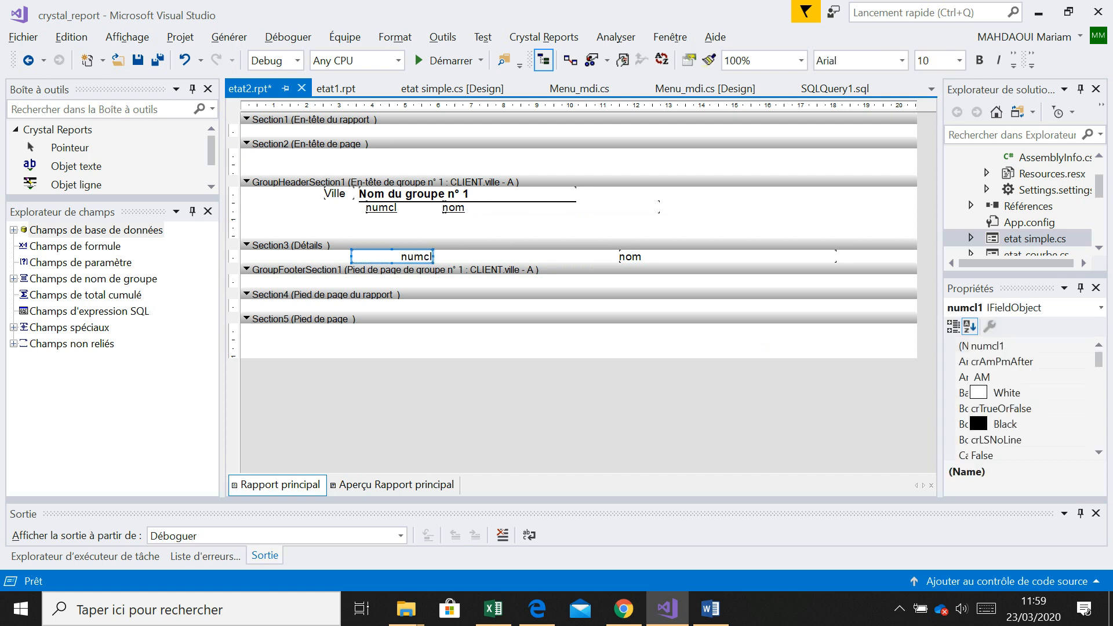
# Step: Reduce the group header section's height, move the details nom field under its column heading, and preview the report
pyautogui.hotkey('alt', 'Tab')
pyautogui.hotkey('alt', 'Tab')
pyautogui.moveTo(585, 240); pyautogui.dragTo(586, 224)
pyautogui.moveTo(684, 241); pyautogui.dragTo(506, 241)
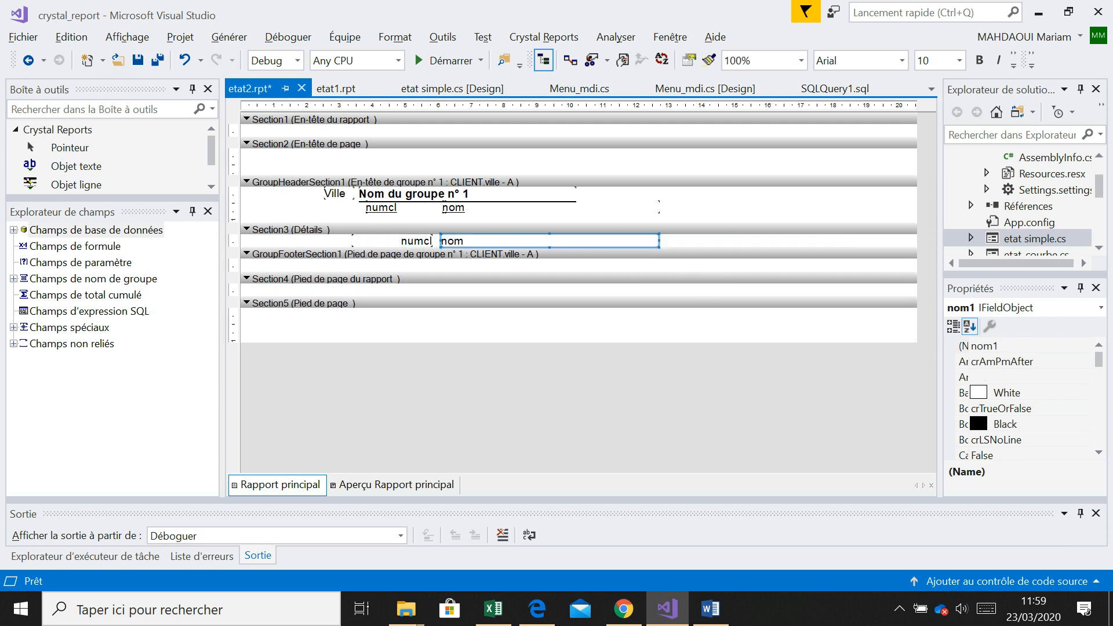
pyautogui.click(396, 485)
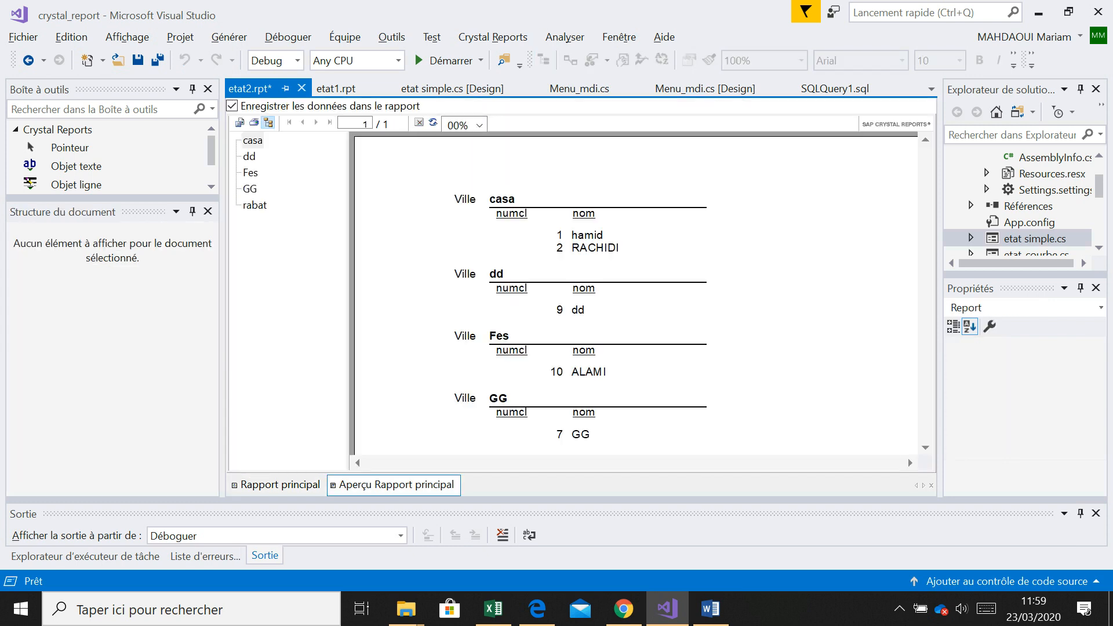
# Step: Left-align the numcl field in the details section and preview the report
pyautogui.click(280, 486)
pyautogui.click(406, 241)
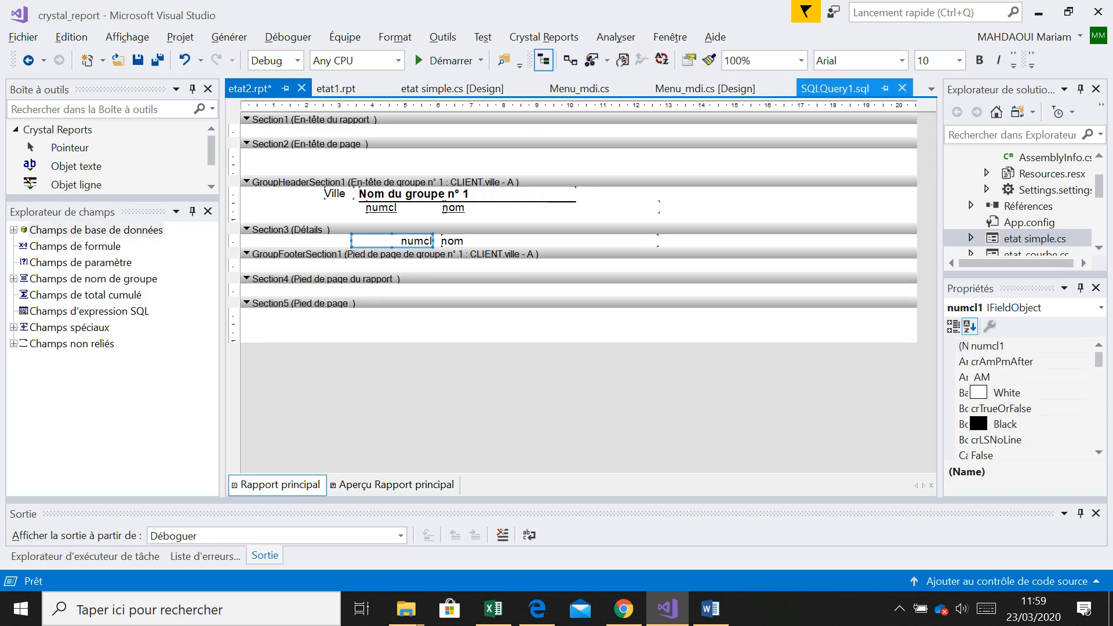
pyautogui.click(1014, 60)
pyautogui.click(959, 84)
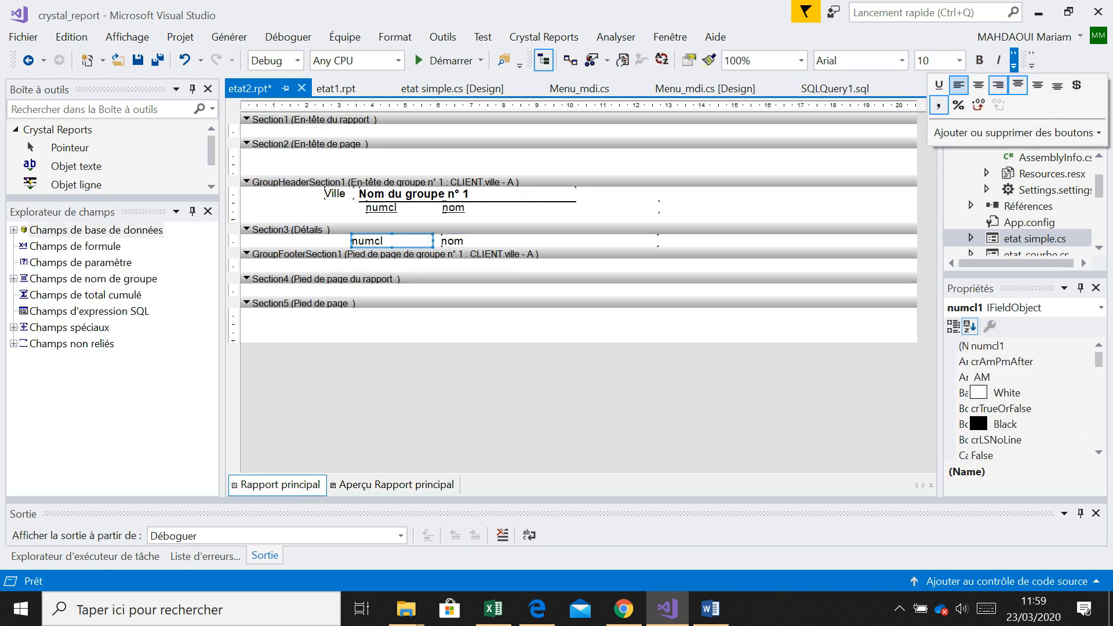
pyautogui.click(396, 485)
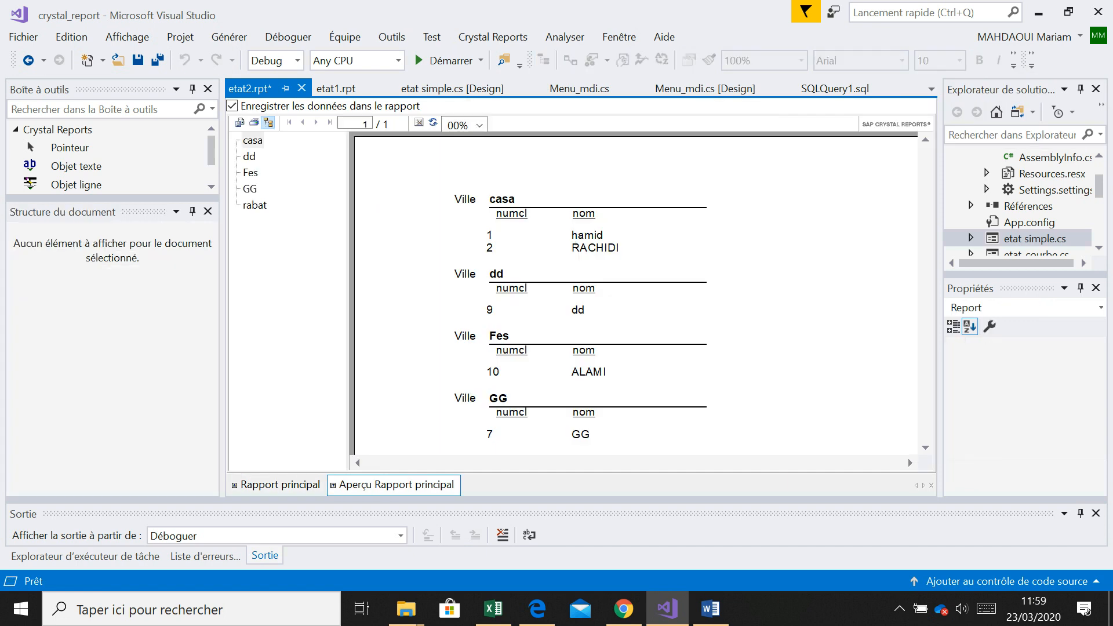
# Step: Align the numcl column heading's left edge with the numcl field in the details section, preview the report, and return to its design
pyautogui.click(280, 485)
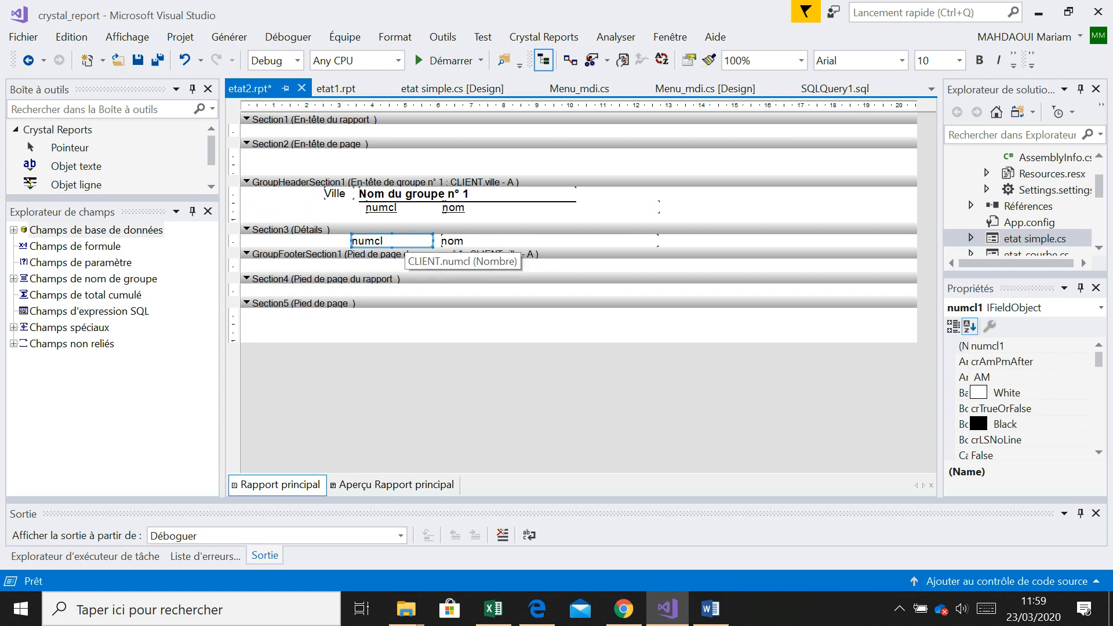
pyautogui.moveTo(387, 211); pyautogui.dragTo(372, 211)
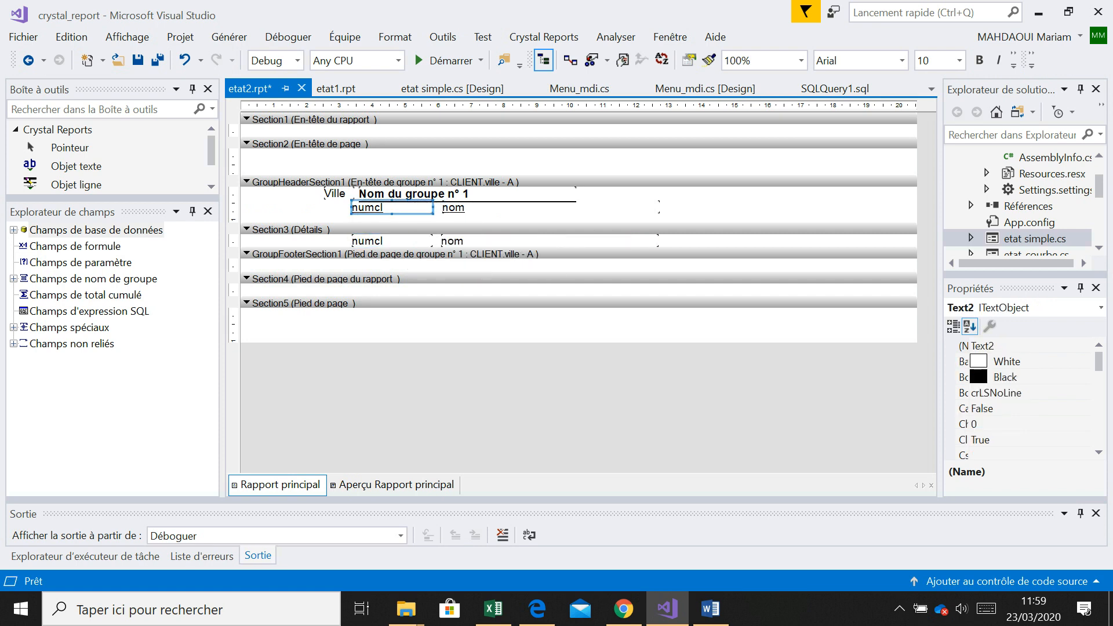
pyautogui.click(396, 485)
pyautogui.click(280, 485)
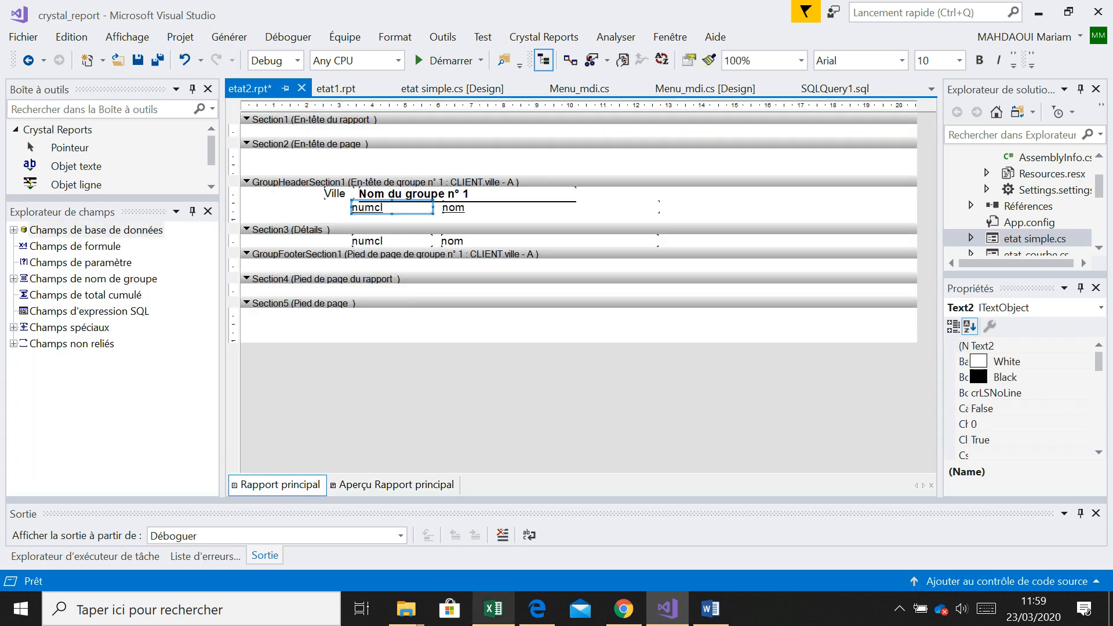
# Step: Check the sample in TP-les états.pdf, then give the Ville label in the group header a drop shadow and underlined text
pyautogui.click(538, 609)
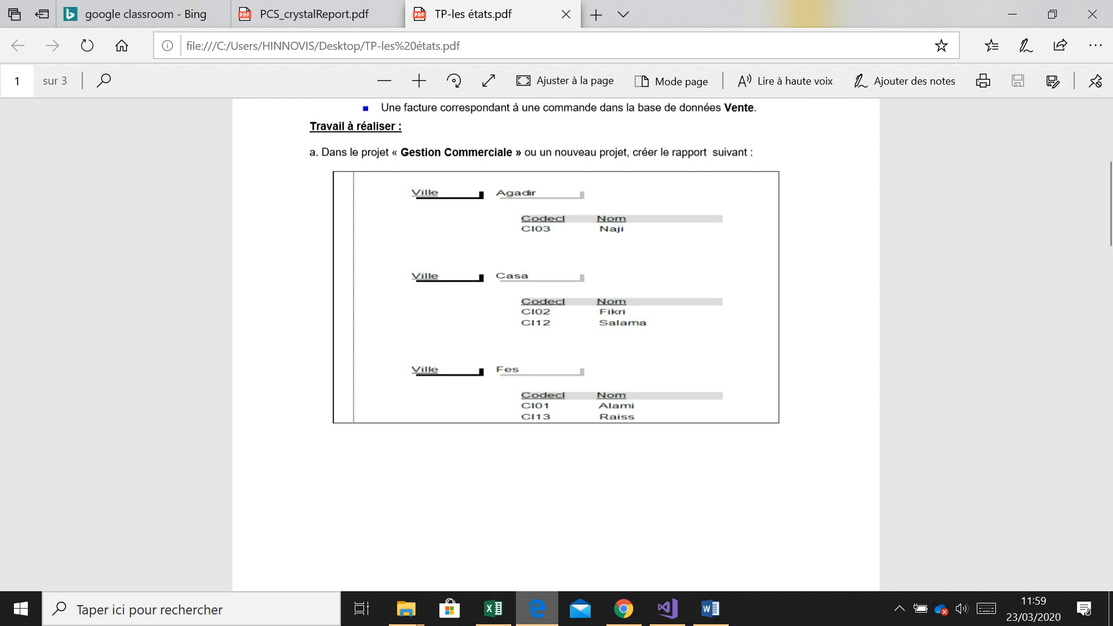
pyautogui.click(668, 609)
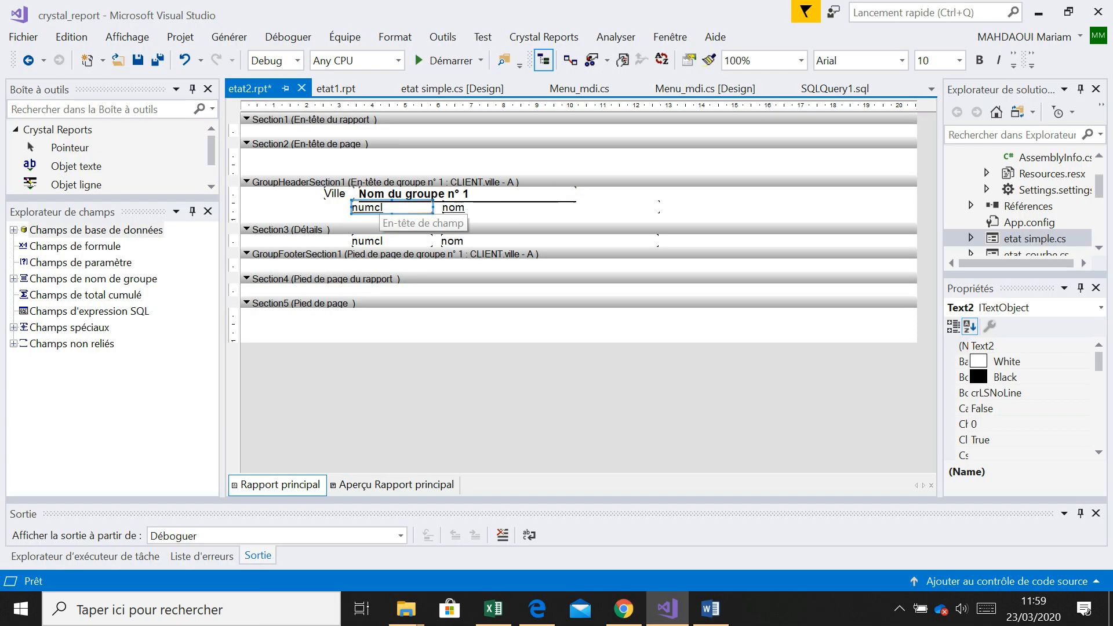
pyautogui.click(334, 194)
pyautogui.rightClick(331, 194)
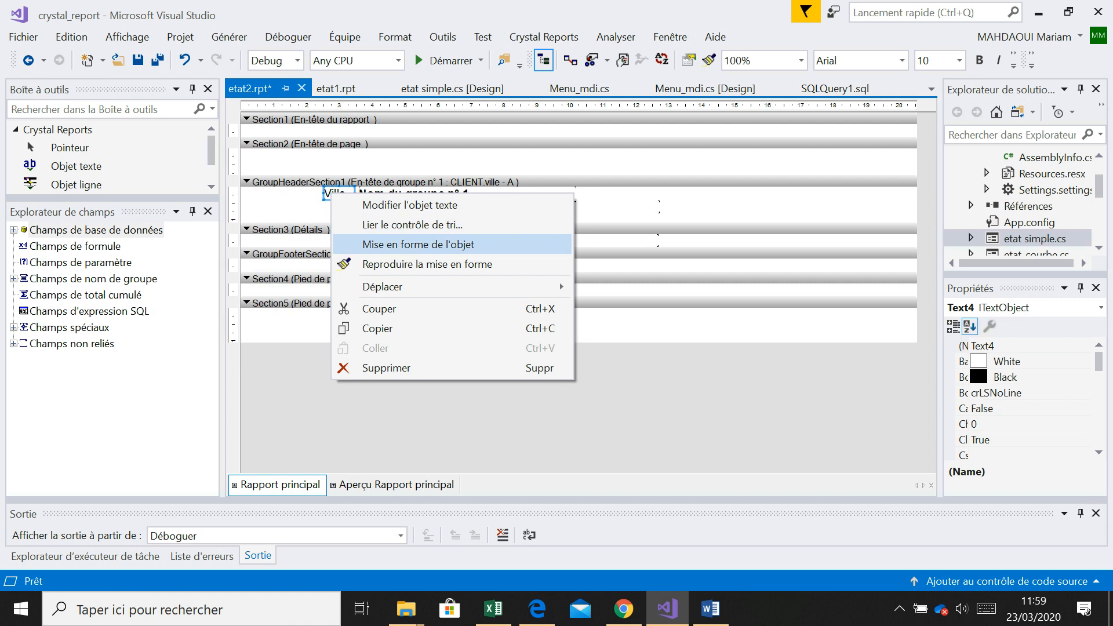
pyautogui.click(417, 244)
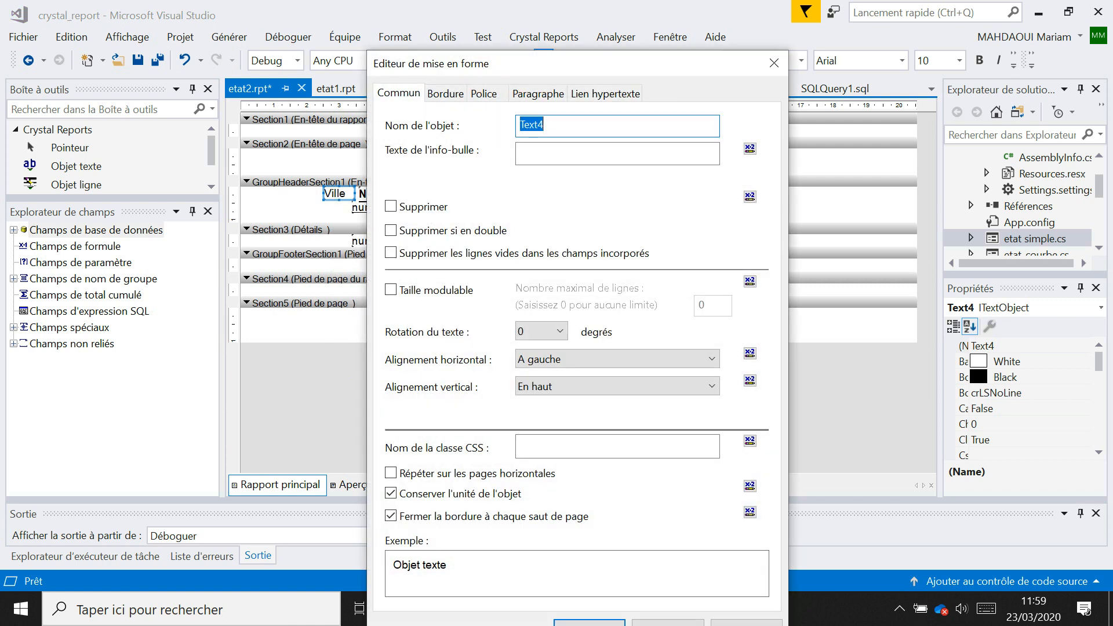
pyautogui.click(445, 93)
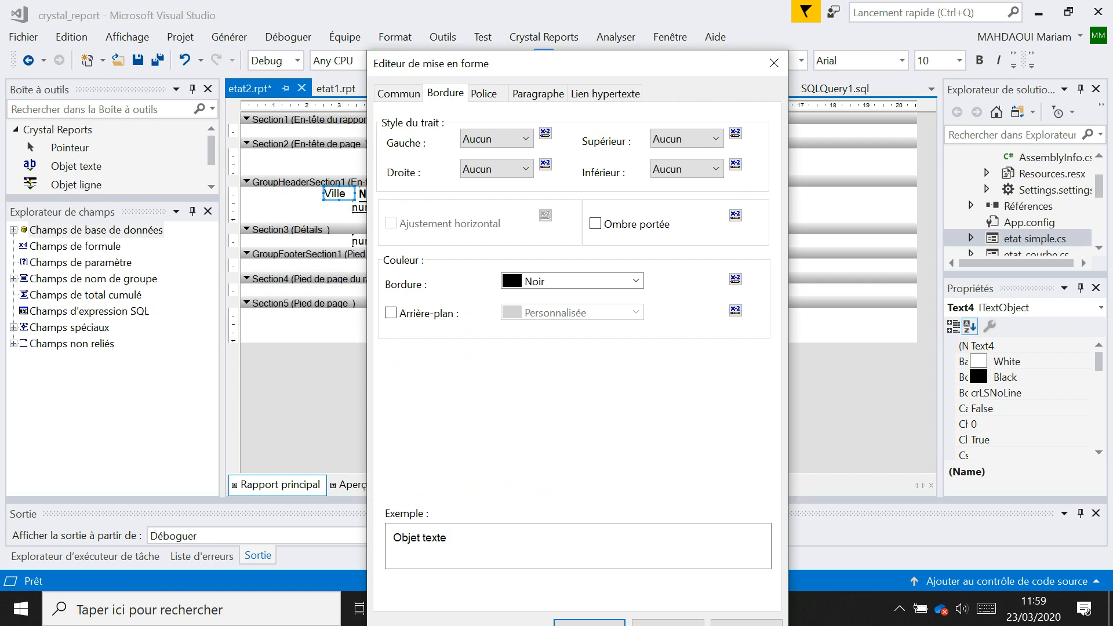
pyautogui.moveTo(522, 64); pyautogui.dragTo(586, 13)
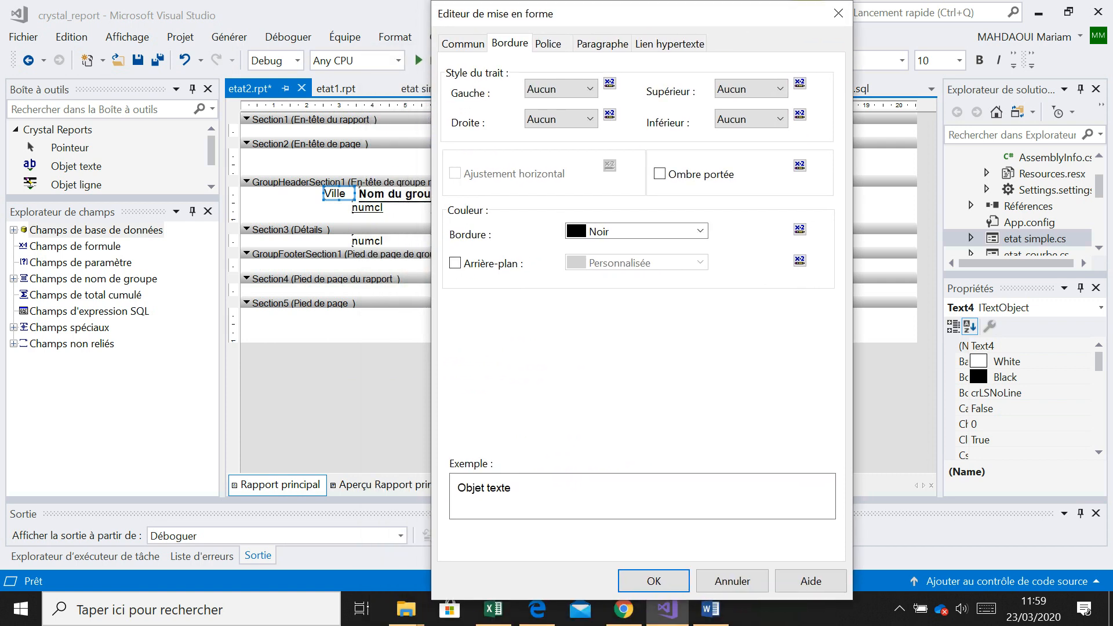
pyautogui.click(660, 174)
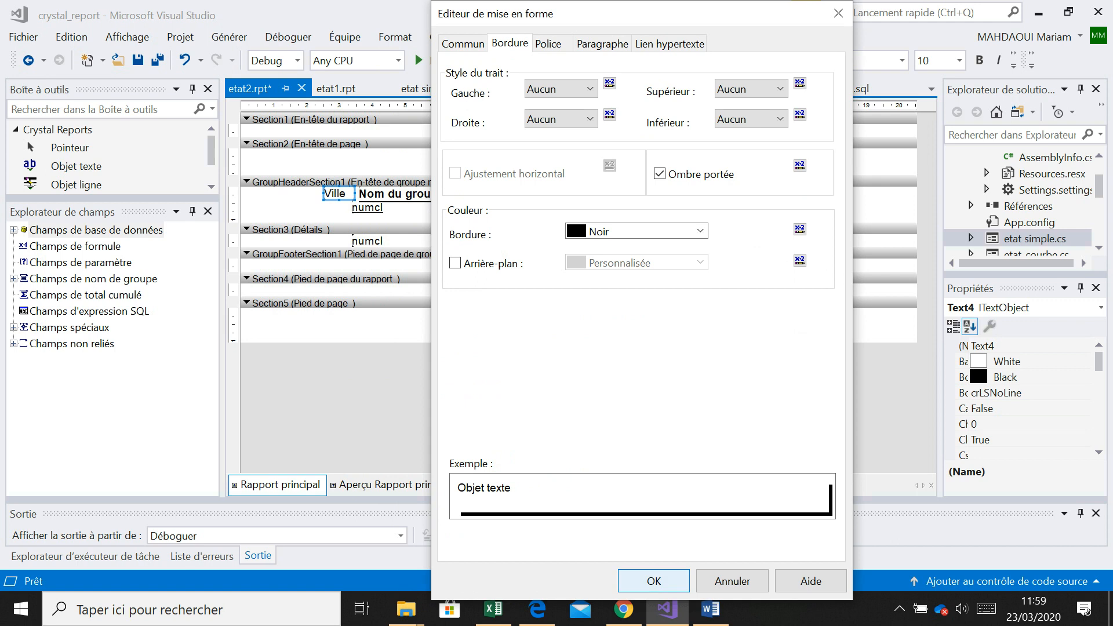
pyautogui.click(550, 44)
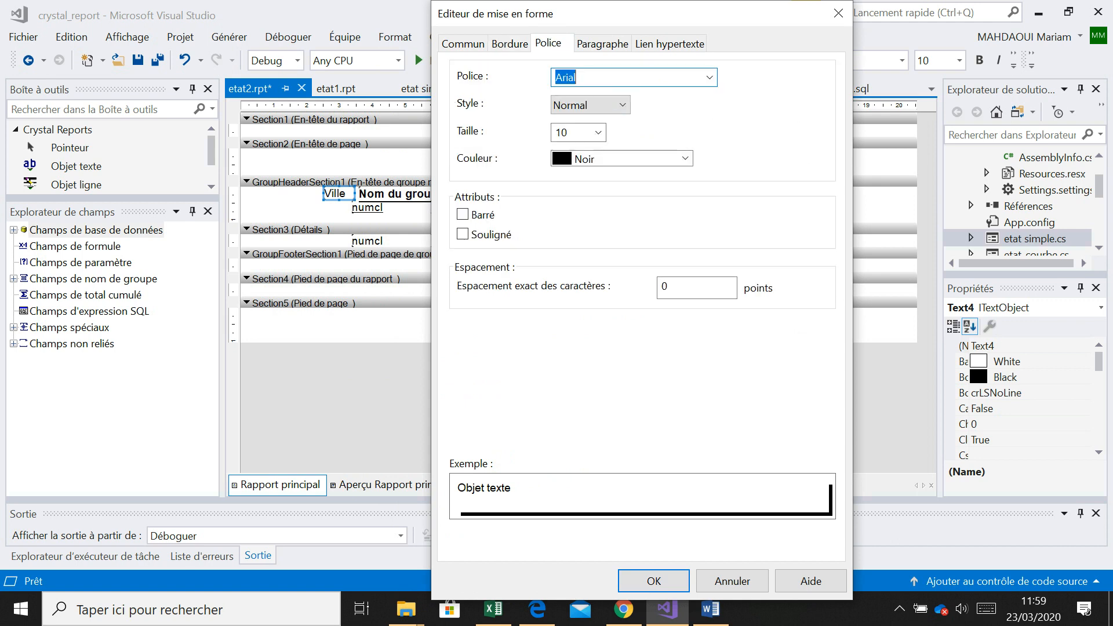
pyautogui.click(462, 234)
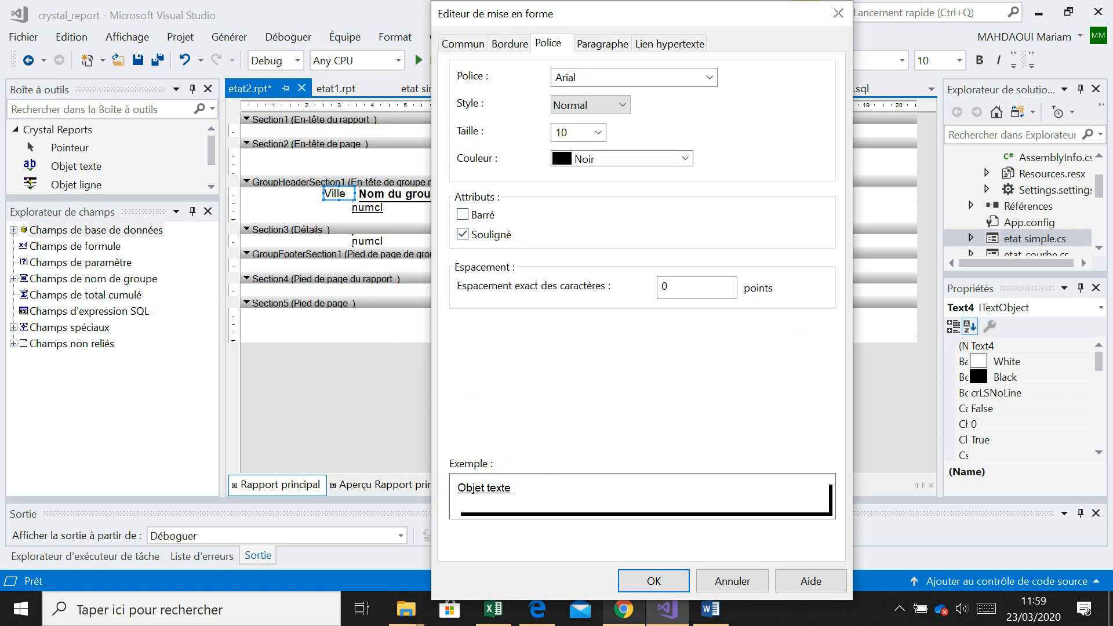
pyautogui.click(653, 581)
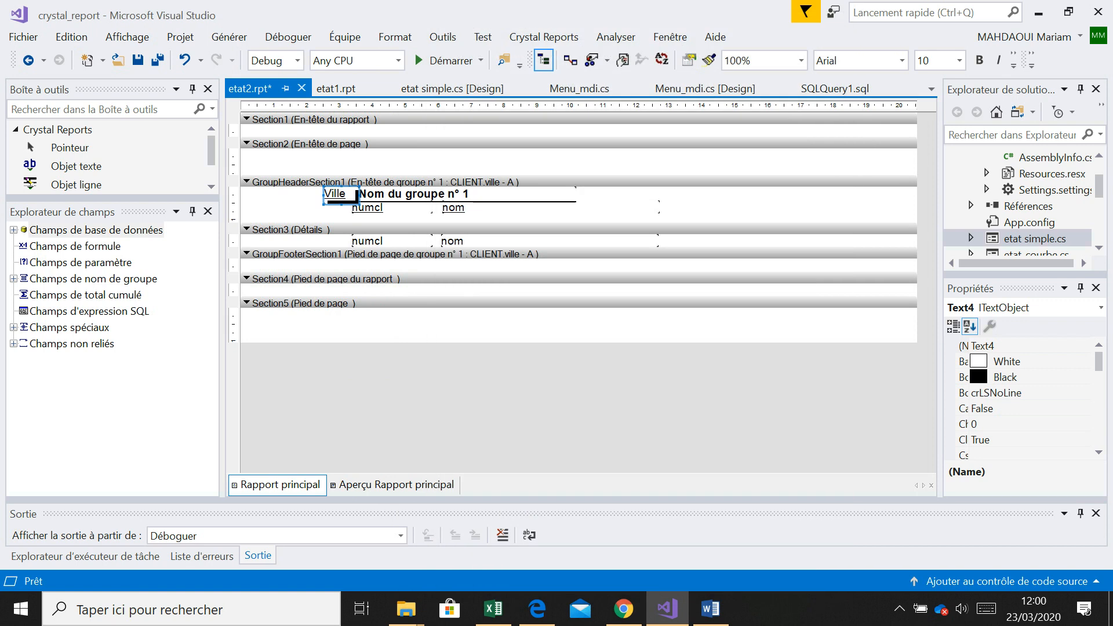
# Step: Shift the group name field slightly right, clear of the Ville label's shadow, and compare with the sample in TP-les états.pdf
pyautogui.moveTo(416, 195); pyautogui.dragTo(425, 196)
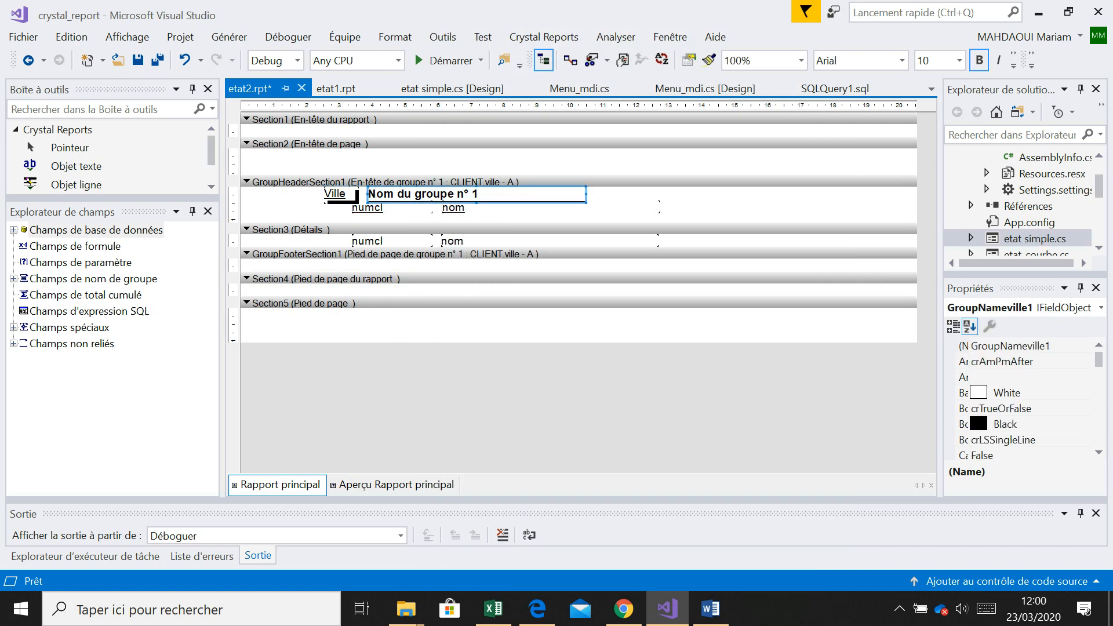
pyautogui.hotkey('alt', 'Tab')
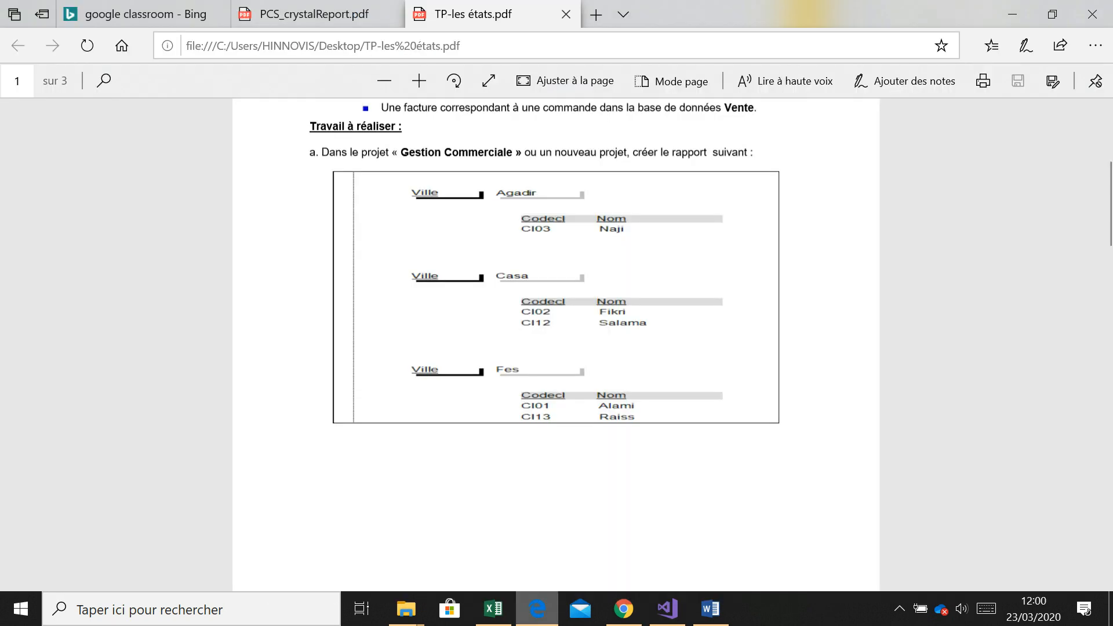
pyautogui.hotkey('alt', 'Tab')
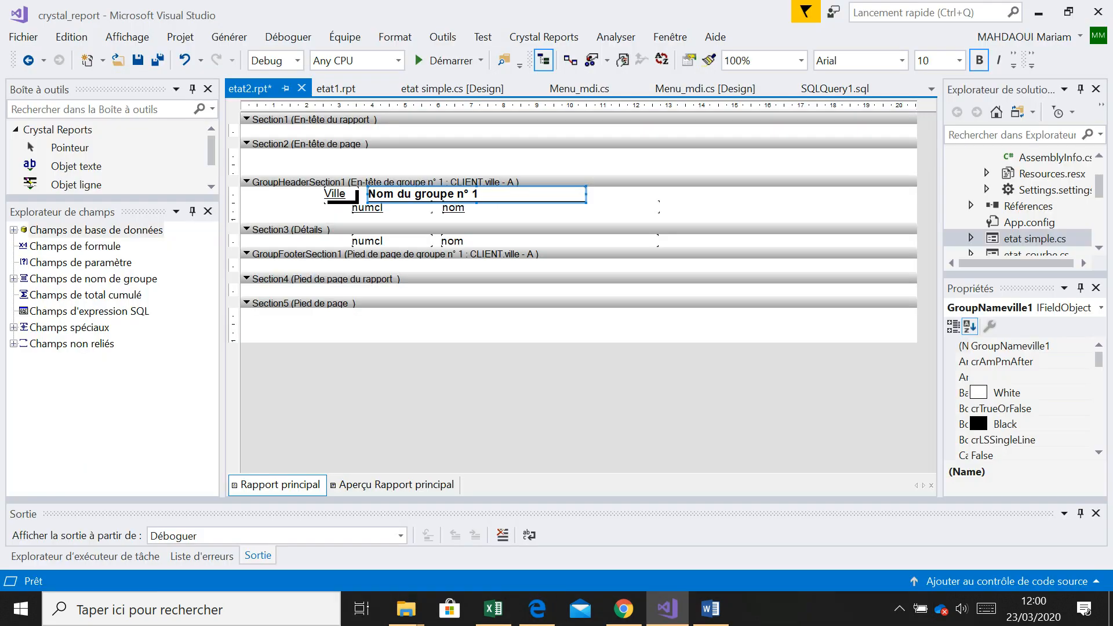
# Step: Give the group name field a drop shadow and set its border colour to Argent
pyautogui.rightClick(470, 191)
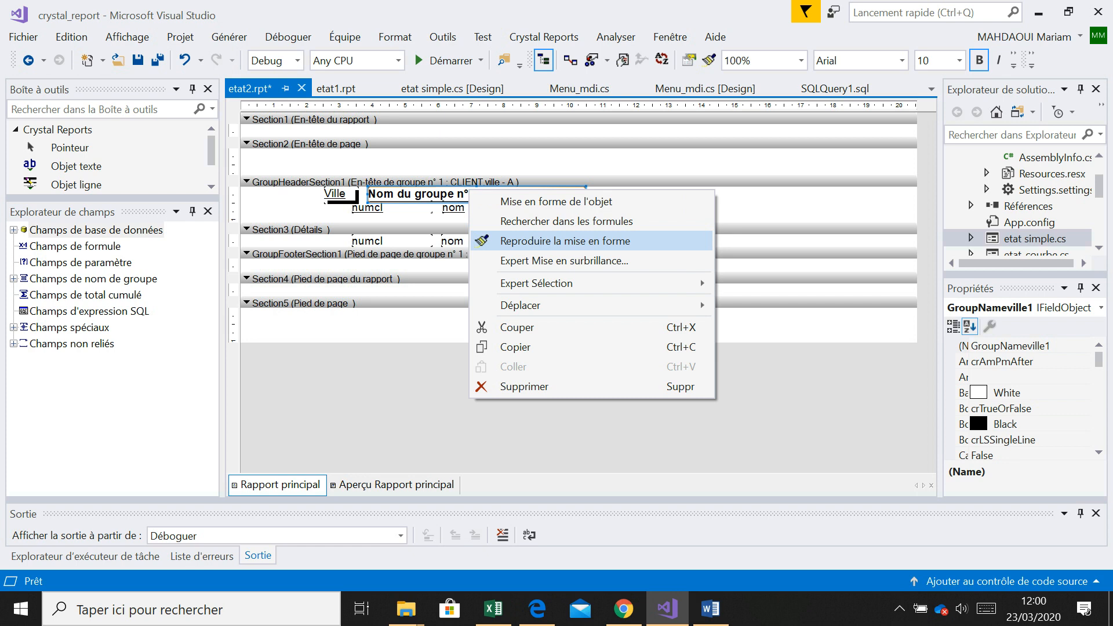
pyautogui.press('Up')
pyautogui.press('Up')
pyautogui.press('Return')
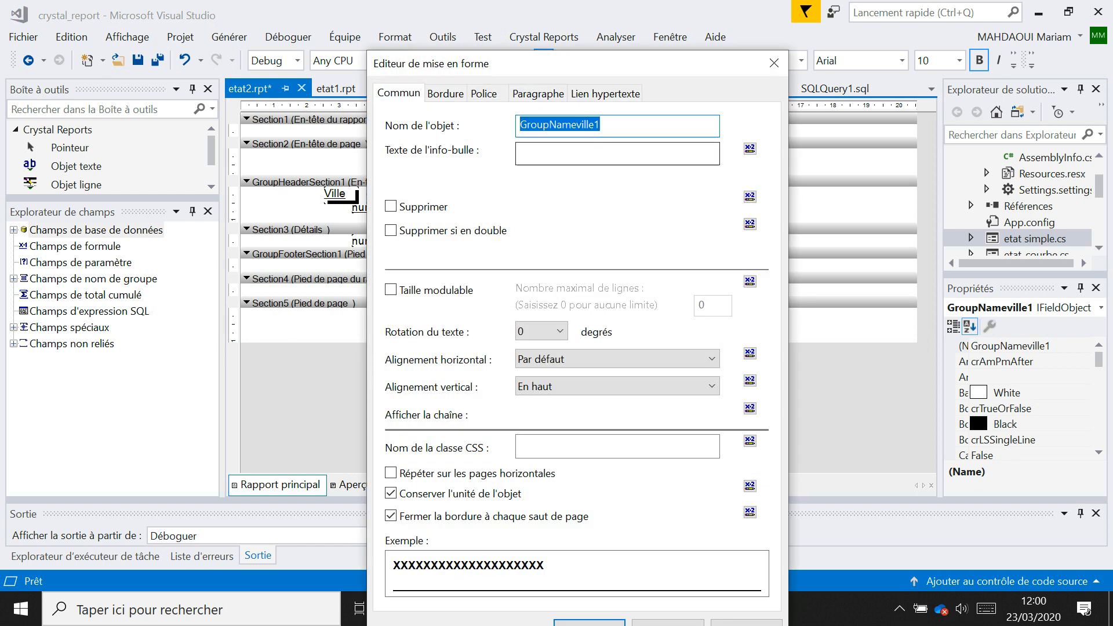
pyautogui.hotkey('ctrl', 'Tab')
pyautogui.click(595, 224)
pyautogui.click(636, 281)
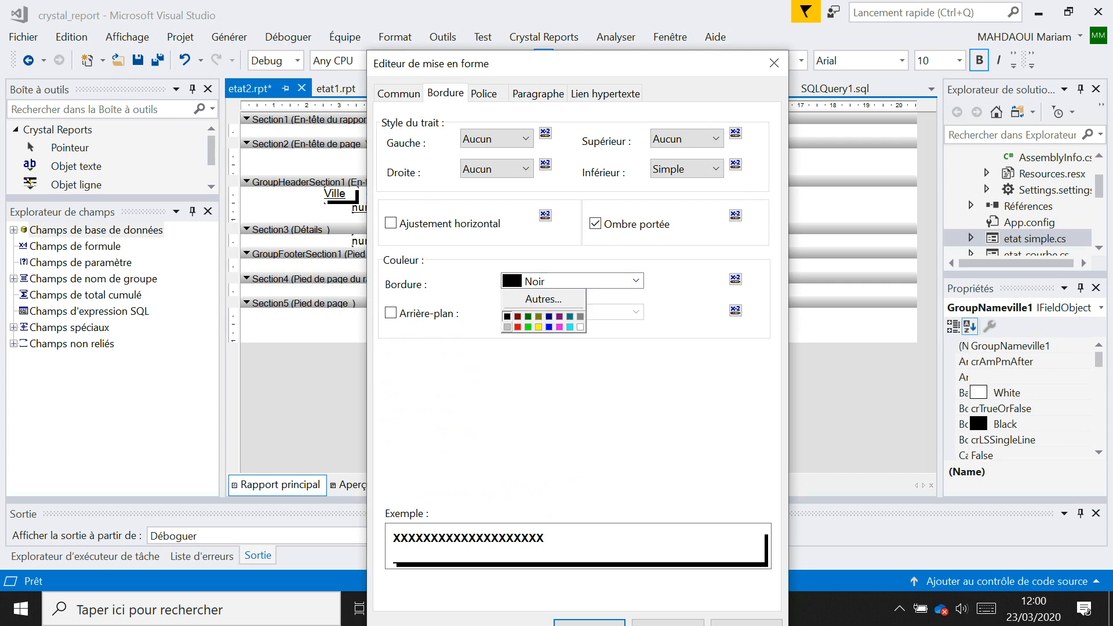
pyautogui.click(508, 327)
pyautogui.press('Return')
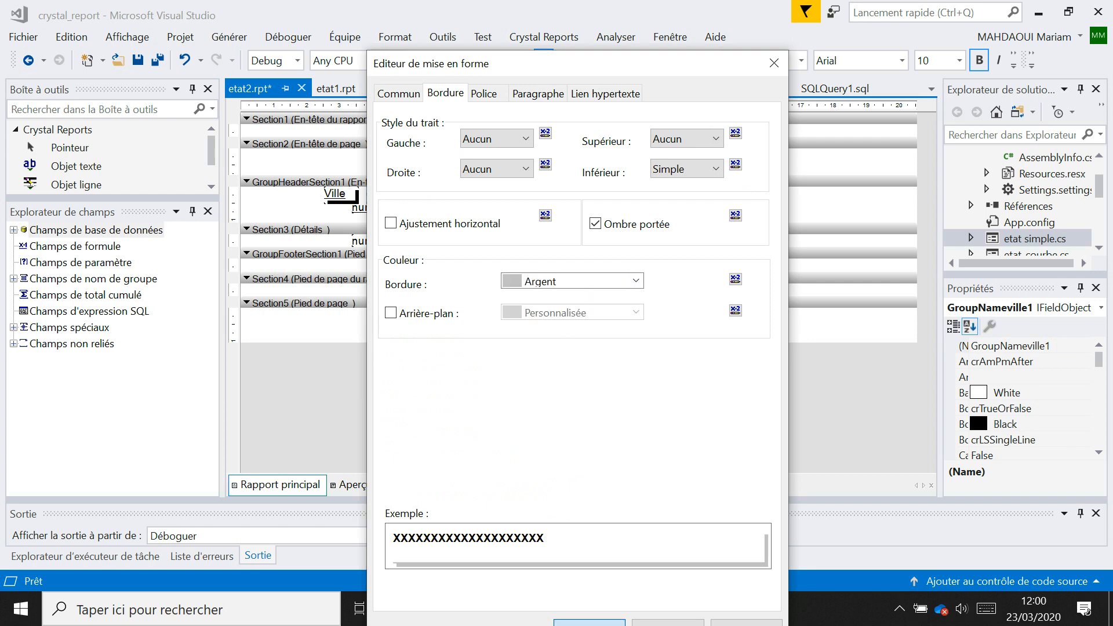
pyautogui.click(613, 268)
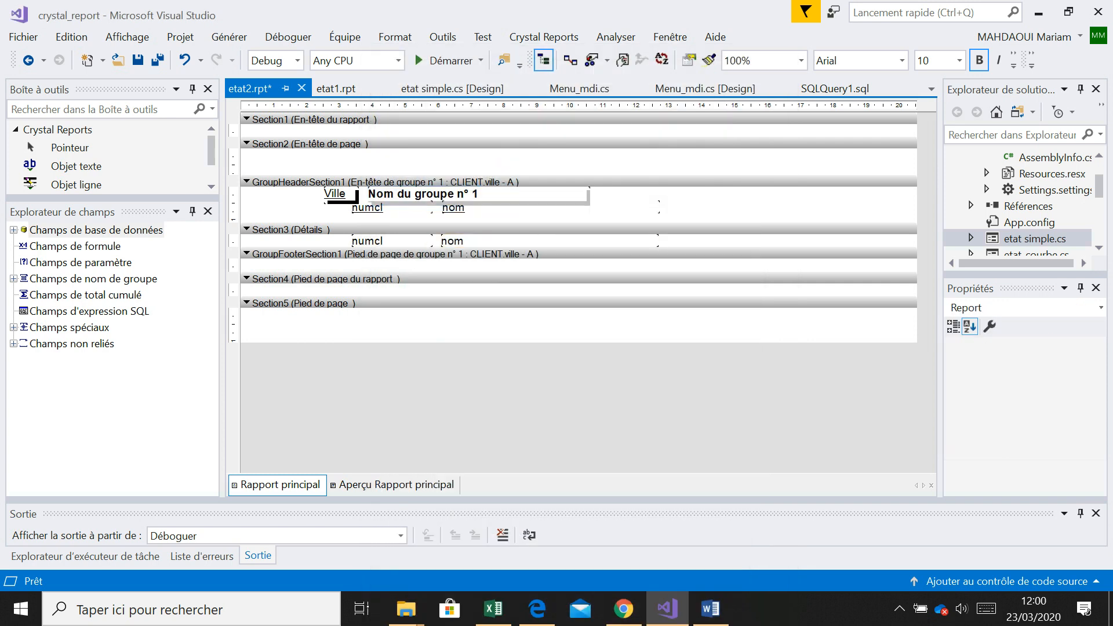
# Step: Move the numcl and nom column headings and their details fields right, starting beneath the group name field, and preview the report
pyautogui.moveTo(371, 207); pyautogui.dragTo(496, 241)
pyautogui.click(444, 207)
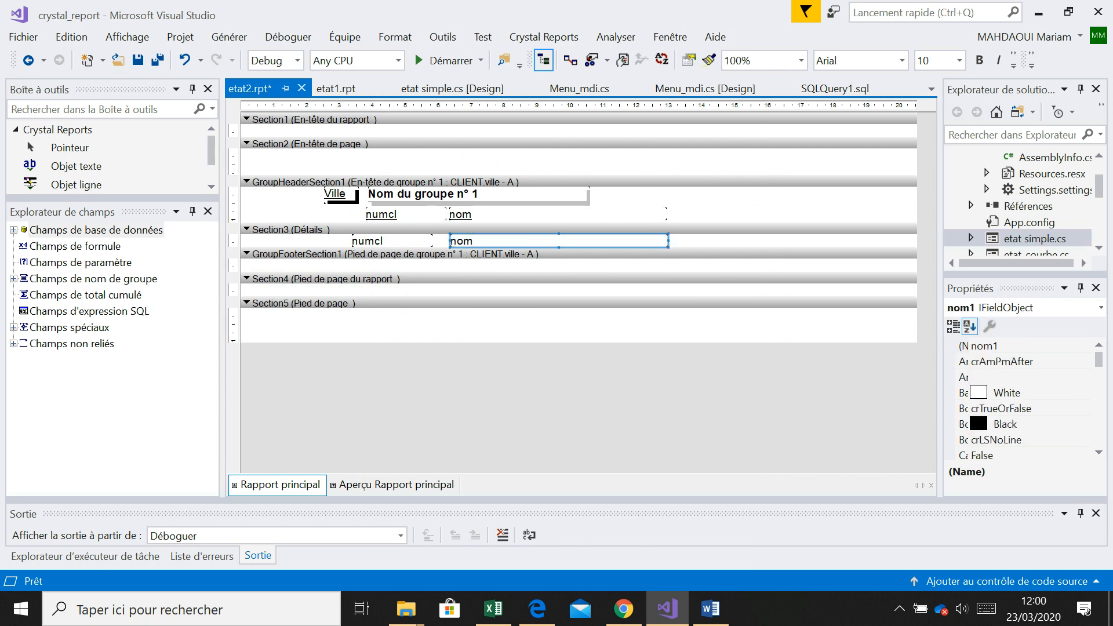
pyautogui.click(366, 241)
pyautogui.moveTo(365, 240); pyautogui.dragTo(380, 240)
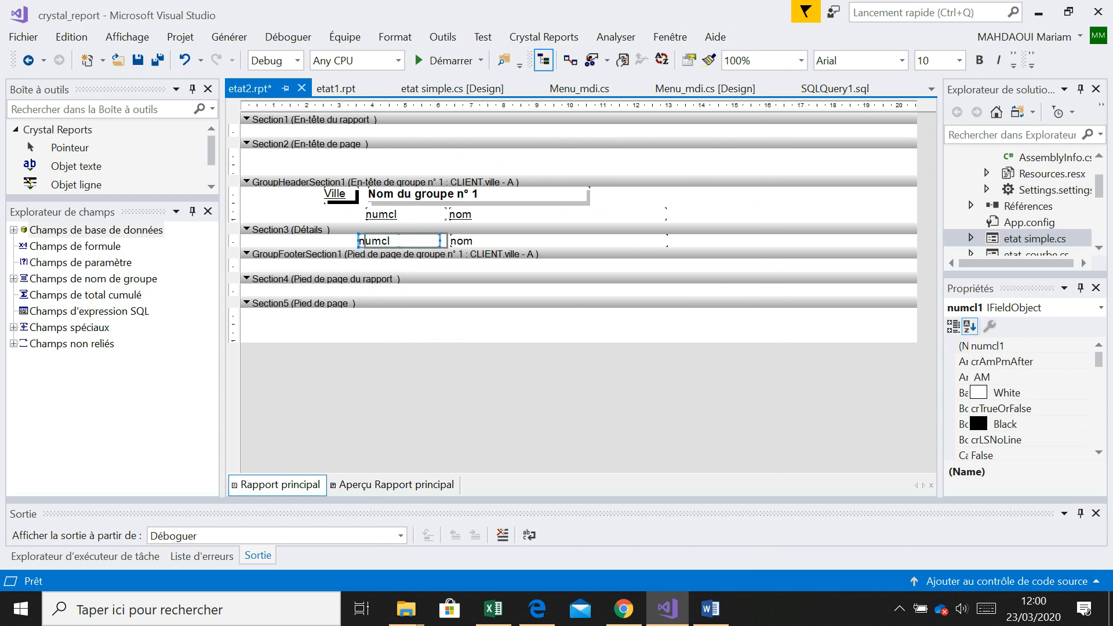
pyautogui.click(392, 485)
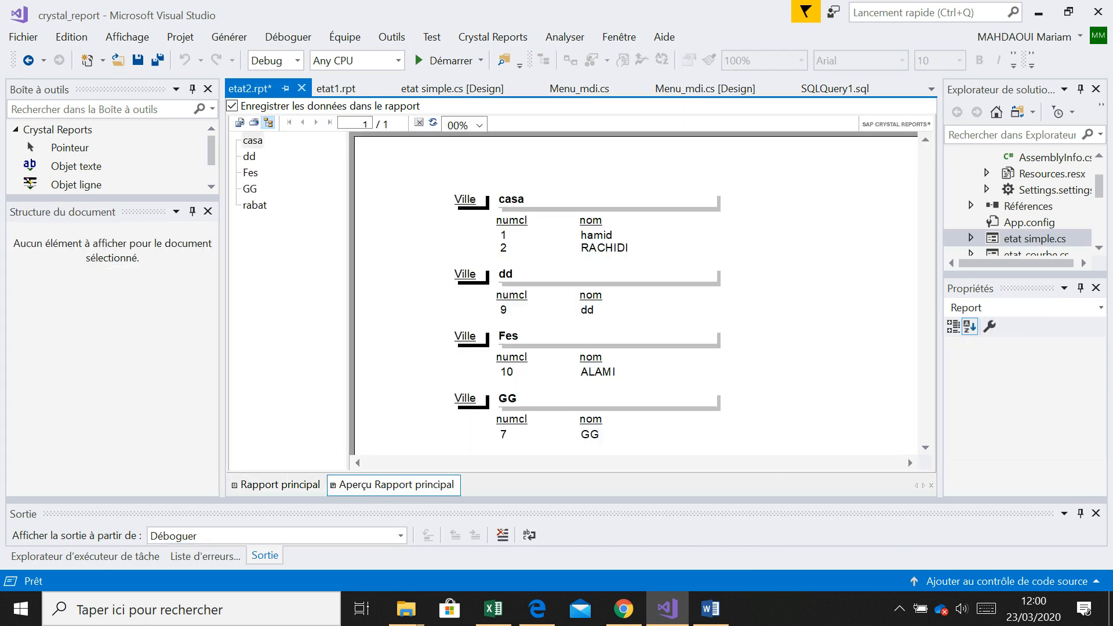
# Step: Return to the report design and narrow the group name field so it ends just past its text
pyautogui.click(280, 484)
pyautogui.click(545, 201)
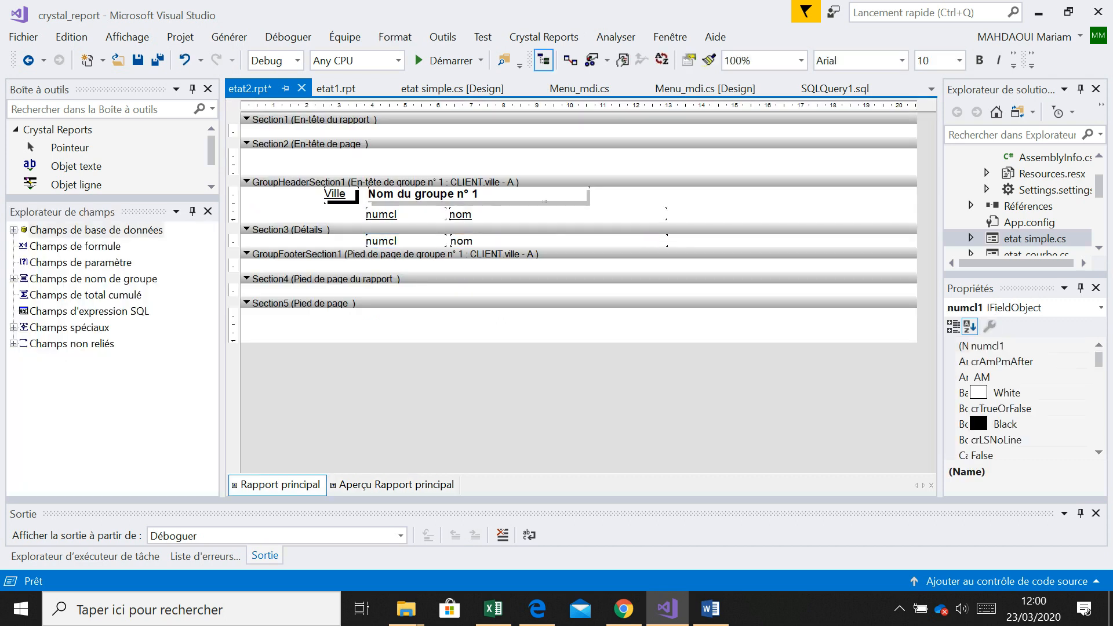
pyautogui.moveTo(591, 196); pyautogui.dragTo(487, 195)
# Step: Check the sample in TP-les états.pdf and give the numcl column heading an Argent background
pyautogui.click(537, 609)
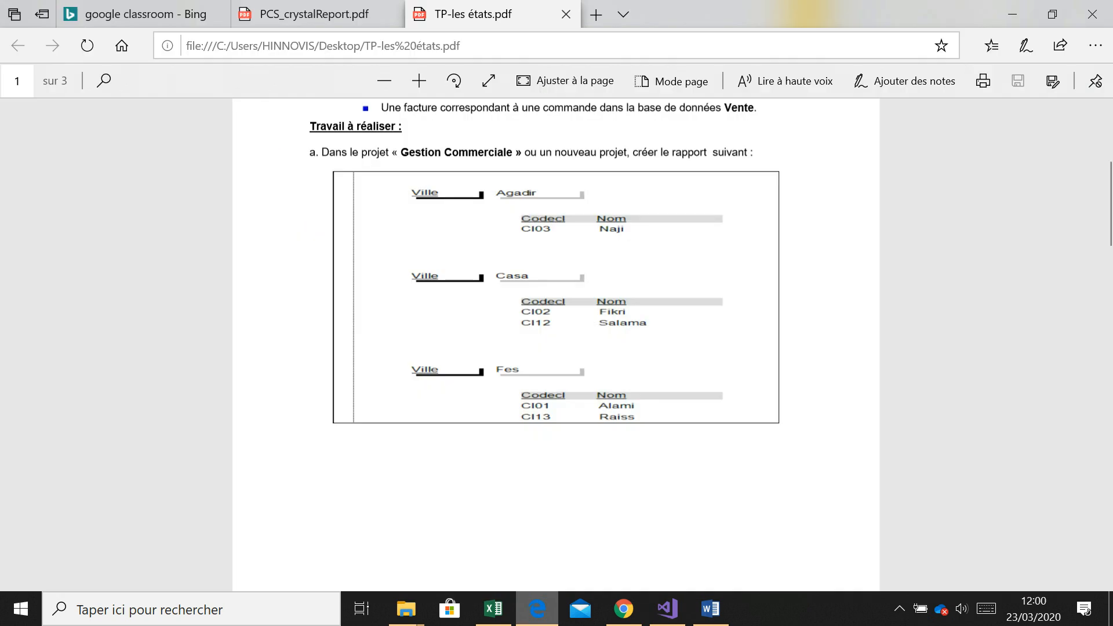
pyautogui.hotkey('alt', 'Tab')
pyautogui.click(408, 216)
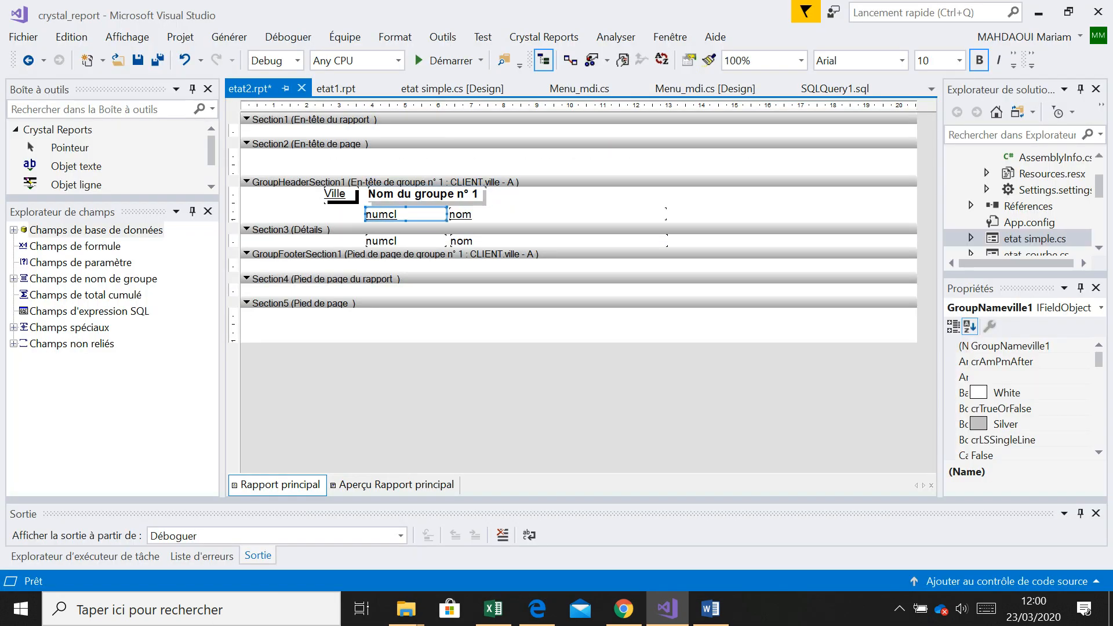
pyautogui.rightClick(410, 218)
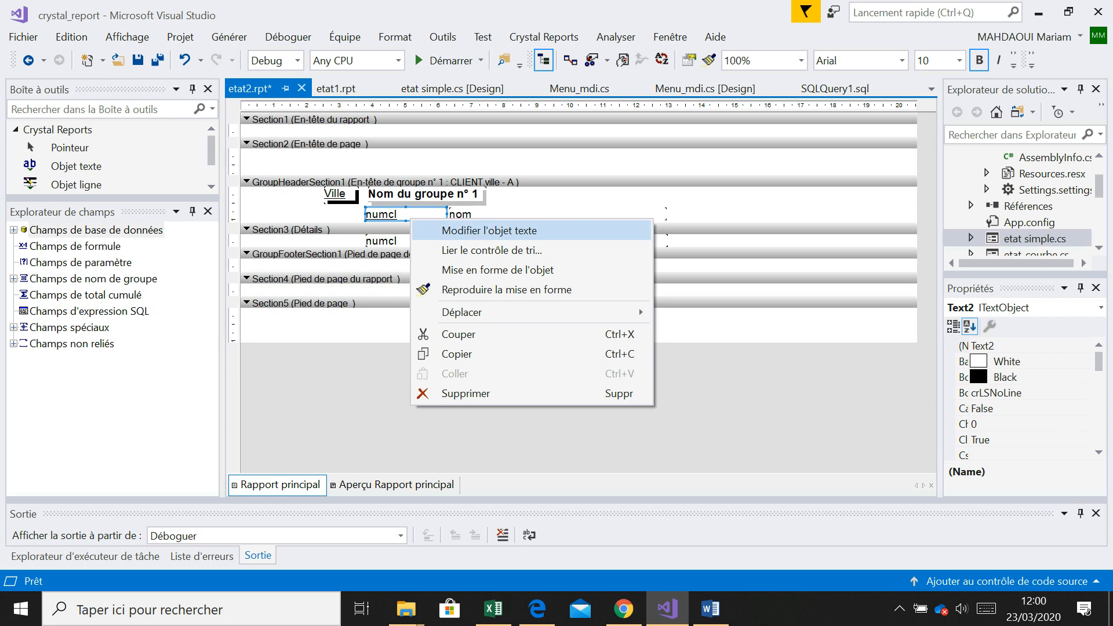
pyautogui.click(497, 270)
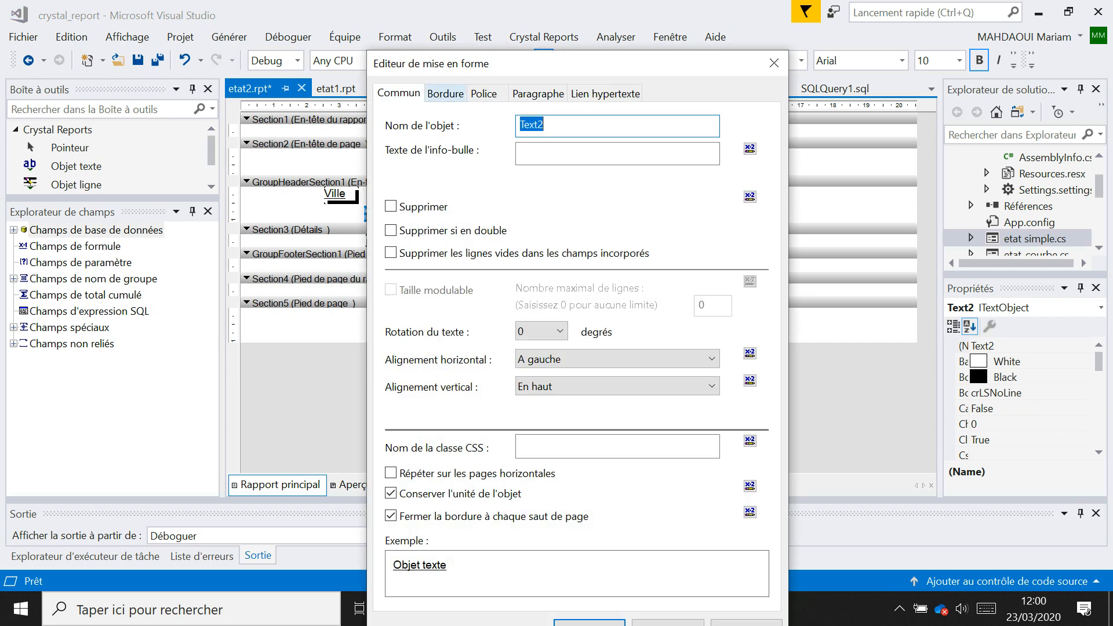
pyautogui.click(446, 94)
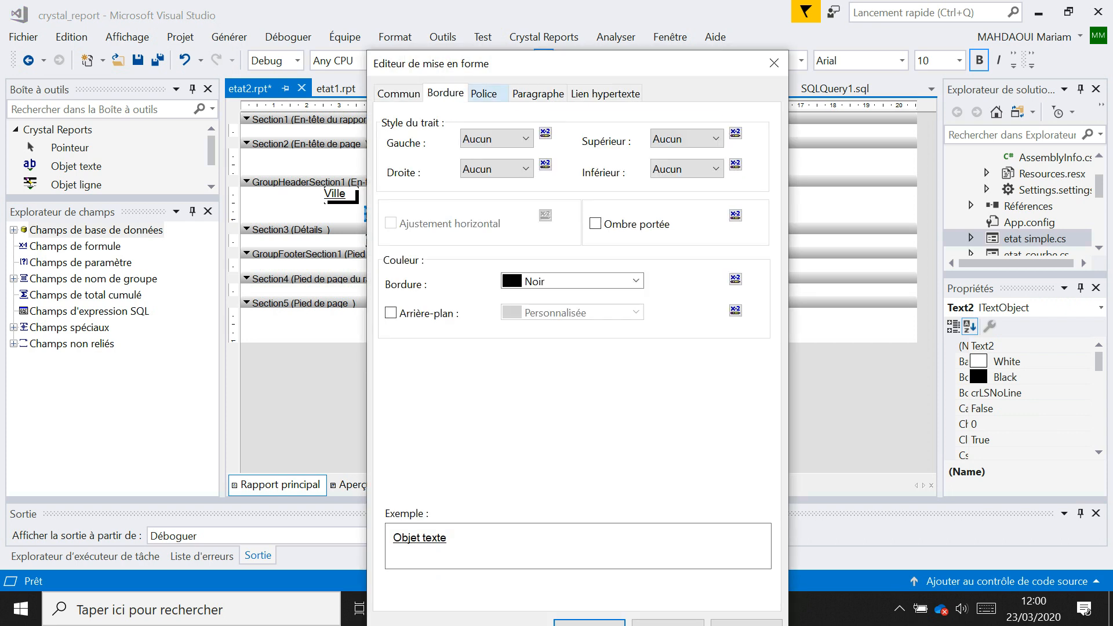
pyautogui.click(399, 93)
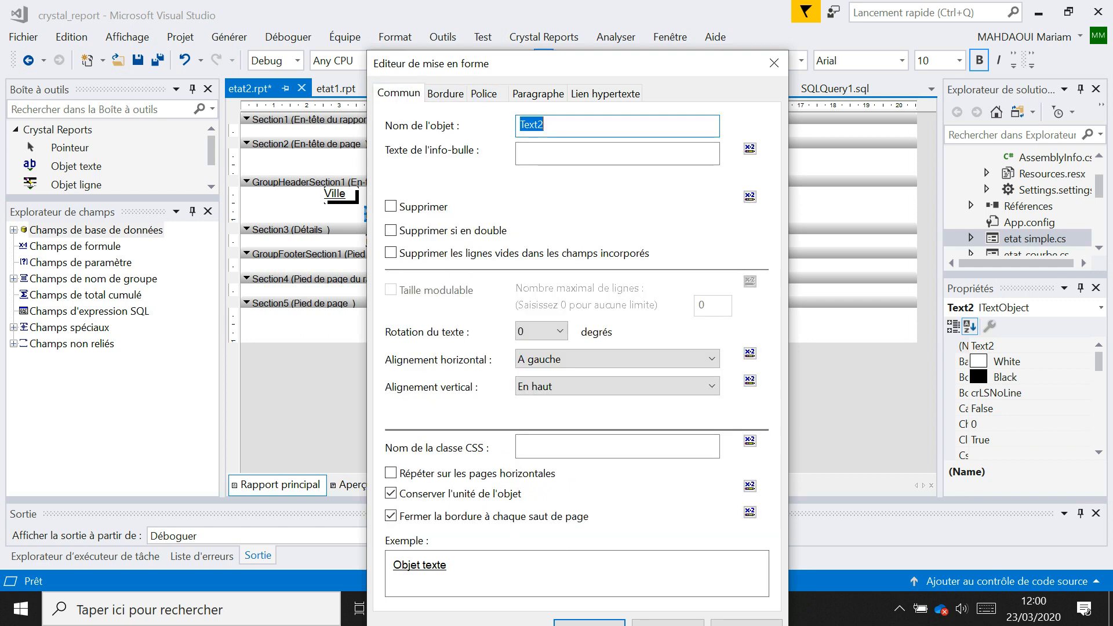
pyautogui.click(445, 93)
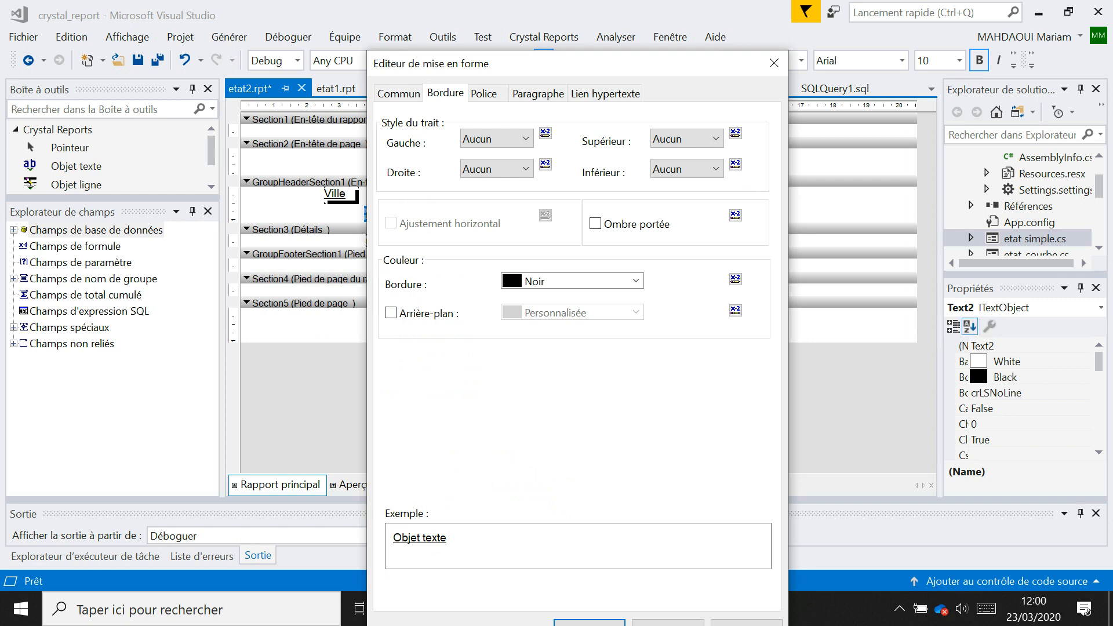
pyautogui.click(391, 313)
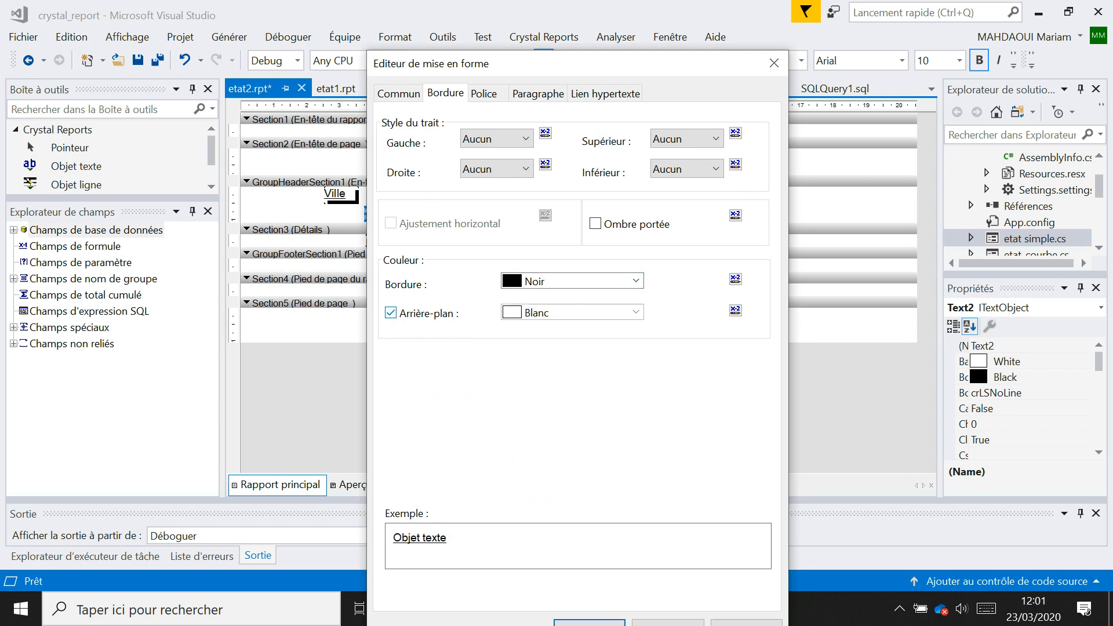
pyautogui.click(636, 313)
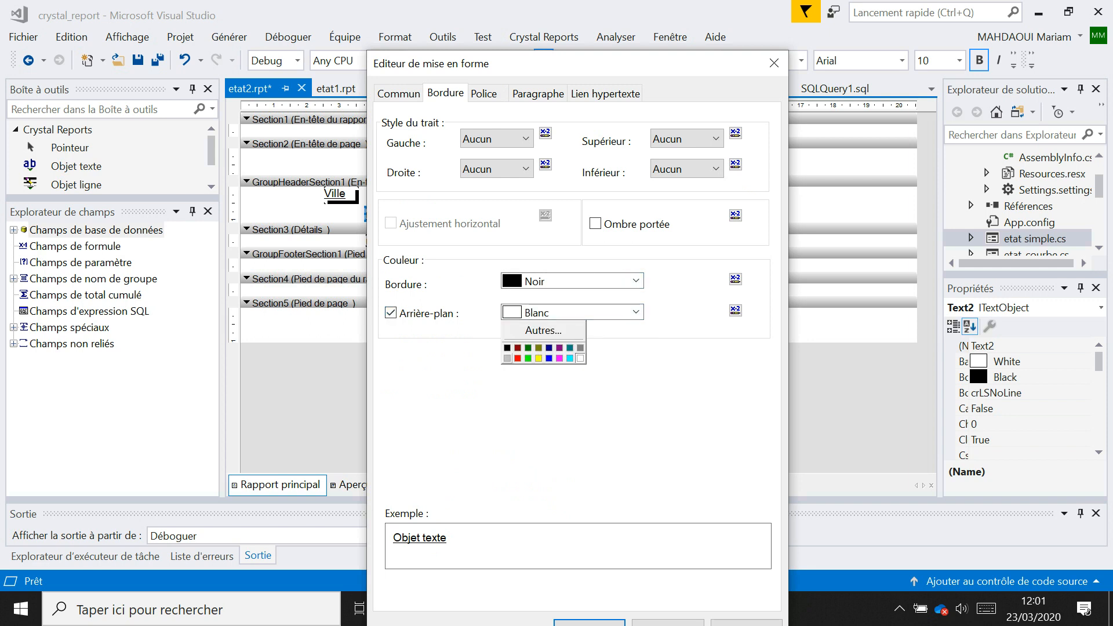
pyautogui.click(506, 359)
pyautogui.click(589, 623)
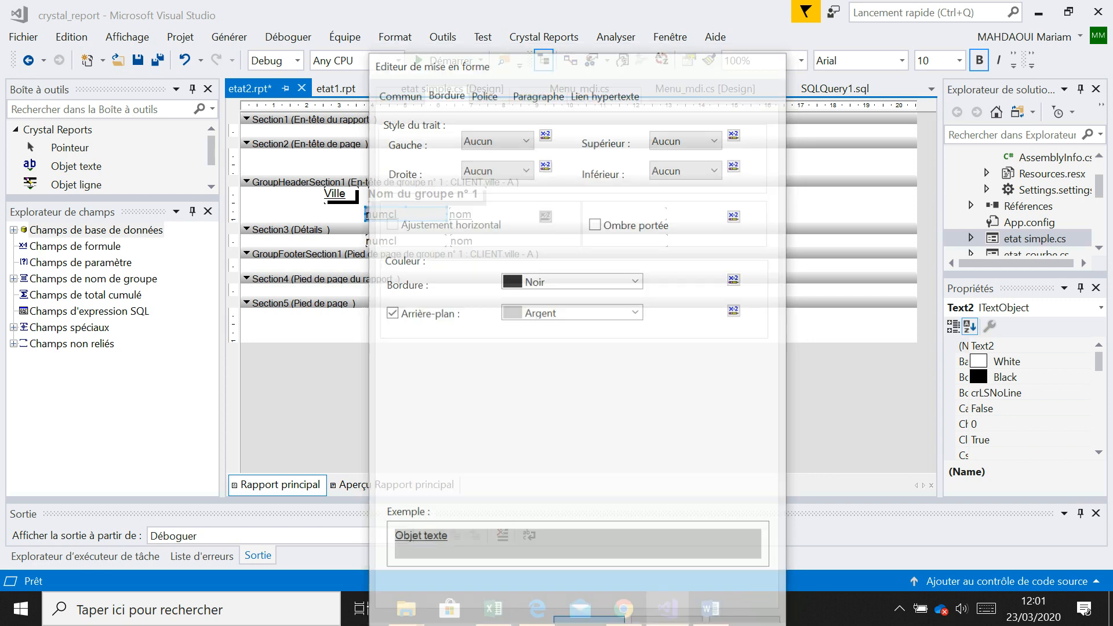
# Step: Copy the numcl column heading's formatting onto the nom column heading in the group header
pyautogui.click(545, 214)
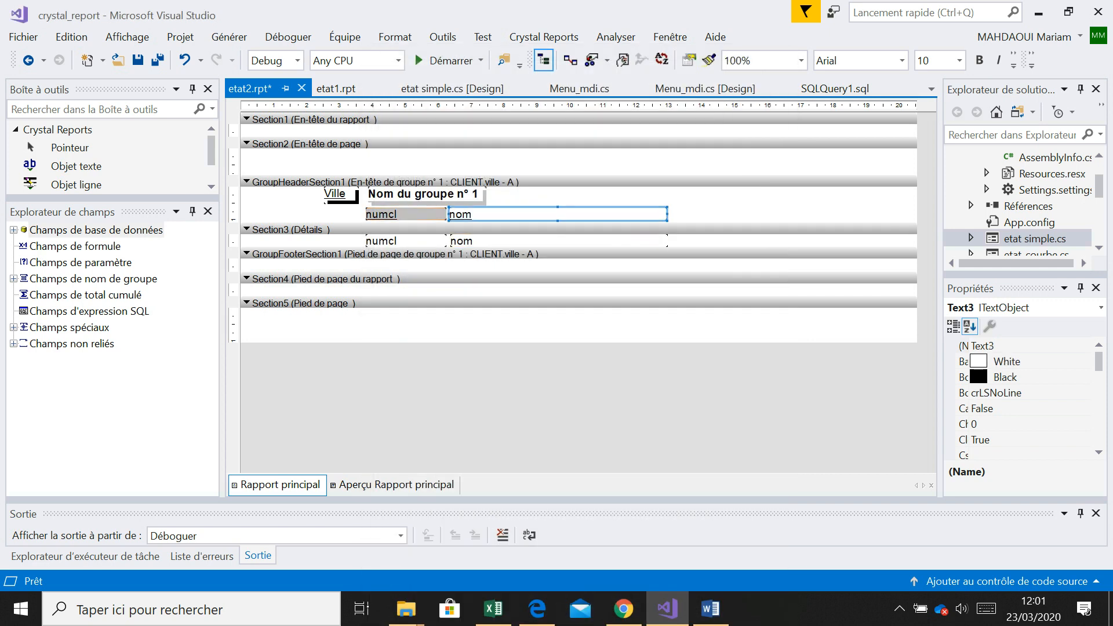
pyautogui.click(432, 216)
pyautogui.rightClick(432, 216)
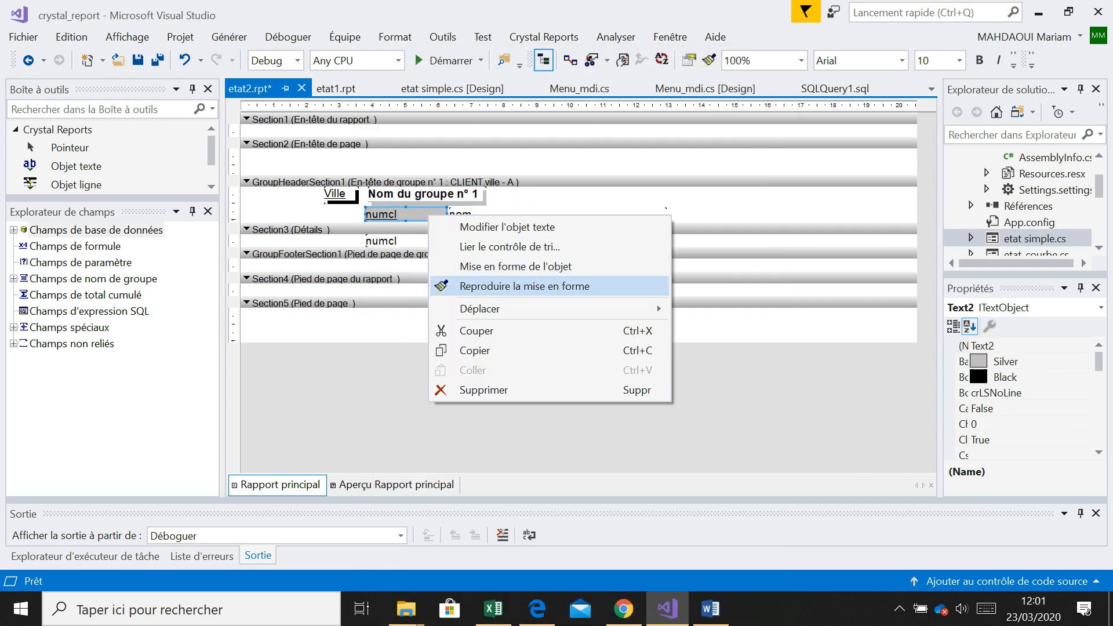
pyautogui.click(525, 286)
pyautogui.click(470, 214)
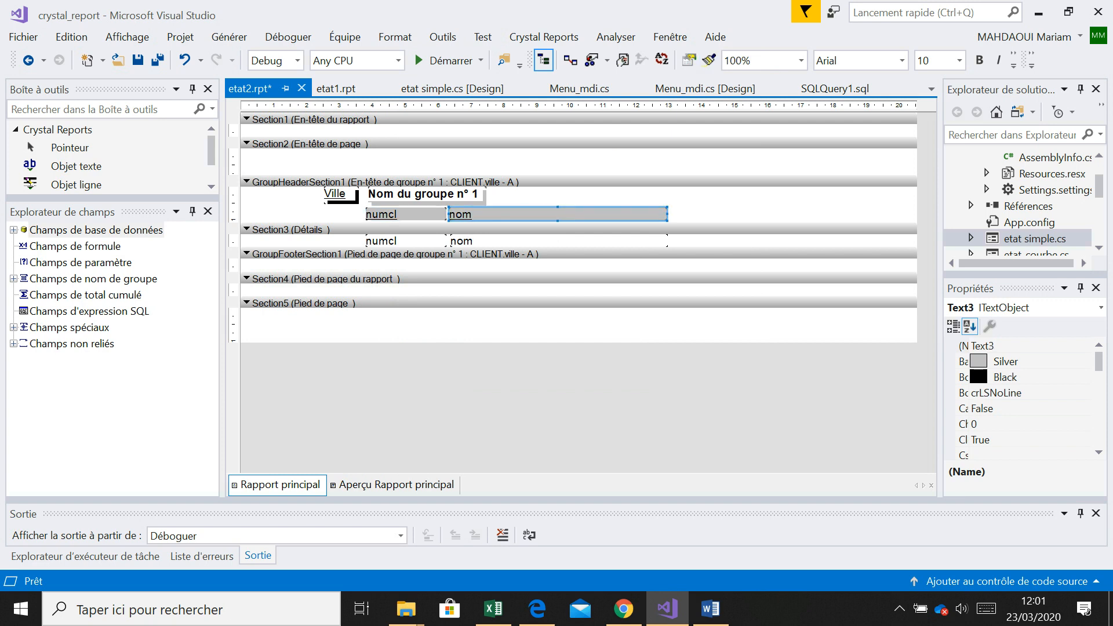
# Step: Preview the etat2 report and compare its heading layout with the sample in TP-les états.pdf
pyautogui.click(396, 486)
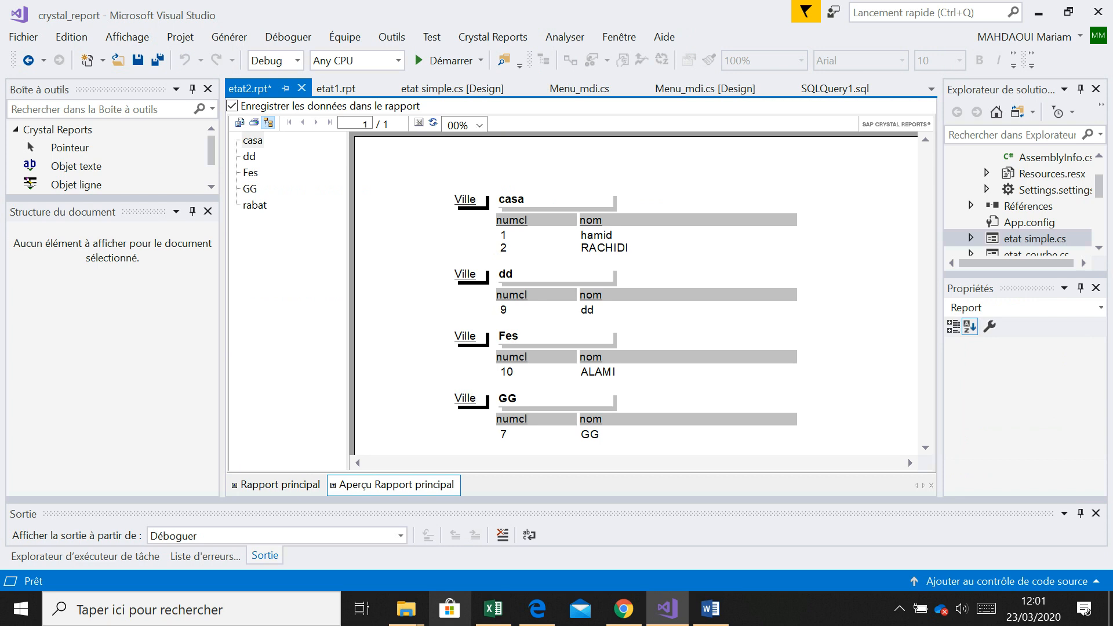
pyautogui.click(538, 609)
pyautogui.click(537, 609)
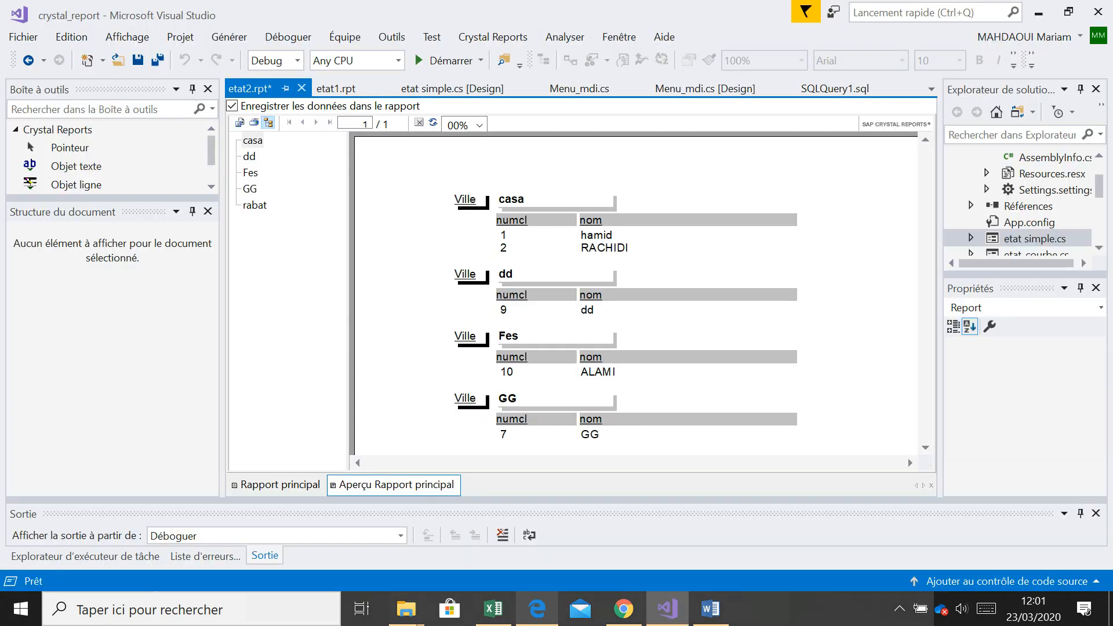
# Step: In the report design, move the numcl and nom column headings lower in the group header, trim the space beneath them, and preview the report
pyautogui.click(280, 485)
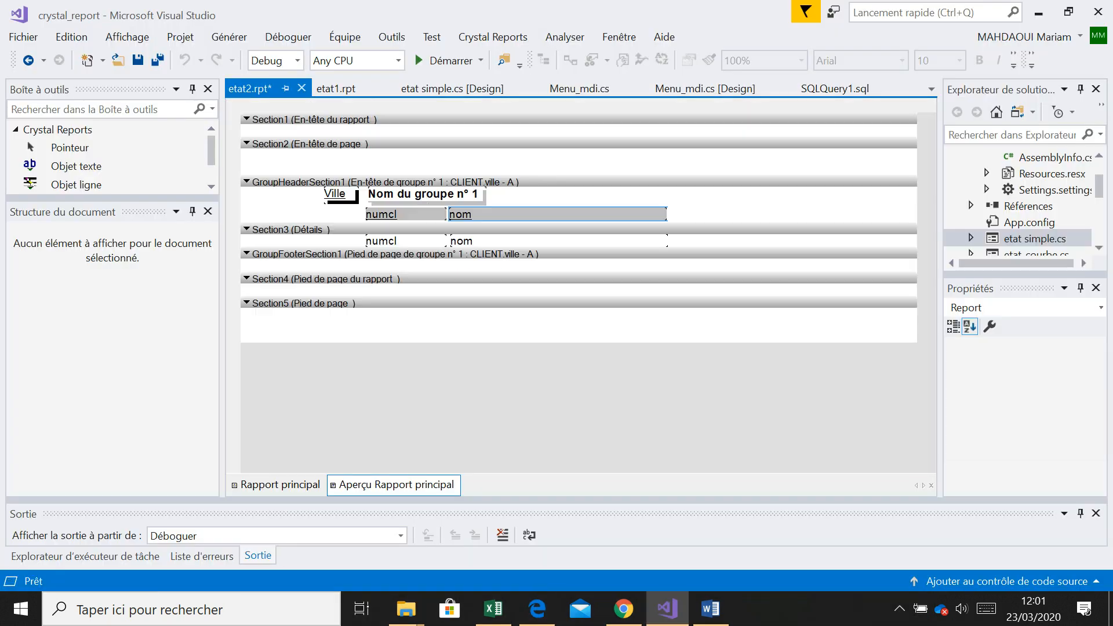
pyautogui.moveTo(687, 224); pyautogui.dragTo(414, 235)
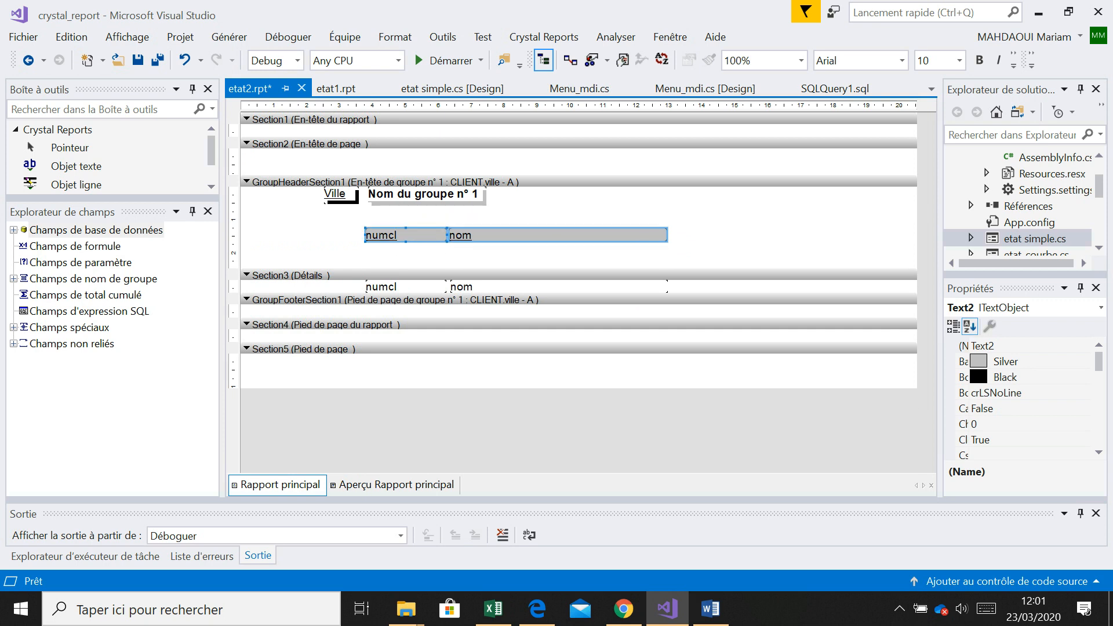
pyautogui.moveTo(686, 269); pyautogui.dragTo(686, 244)
pyautogui.click(397, 485)
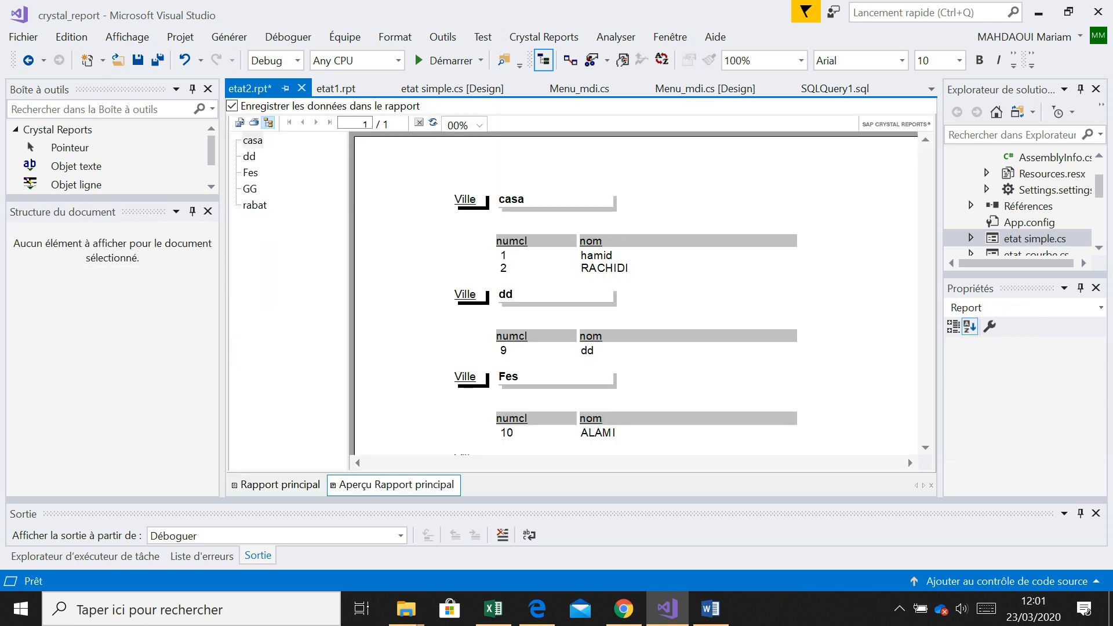
# Step: Compare the previewed report with the sample in TP-les états.pdf, then save etat2.rpt
pyautogui.hotkey('alt', 'Tab')
pyautogui.hotkey('alt', 'Tab')
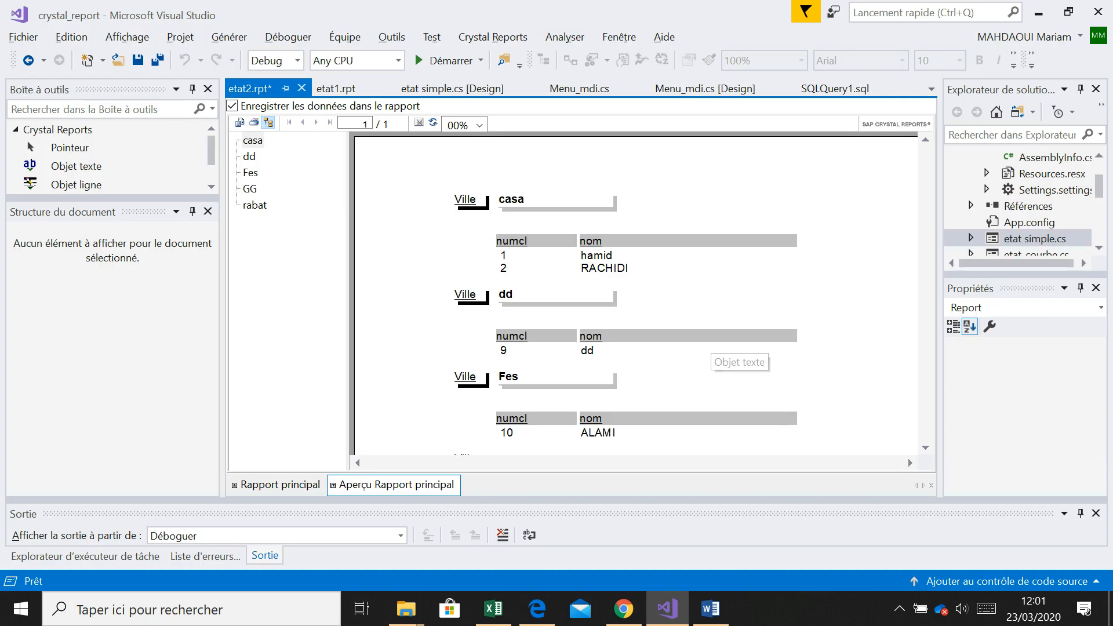
pyautogui.hotkey('alt', 'Tab')
pyautogui.hotkey('alt', 'Tab')
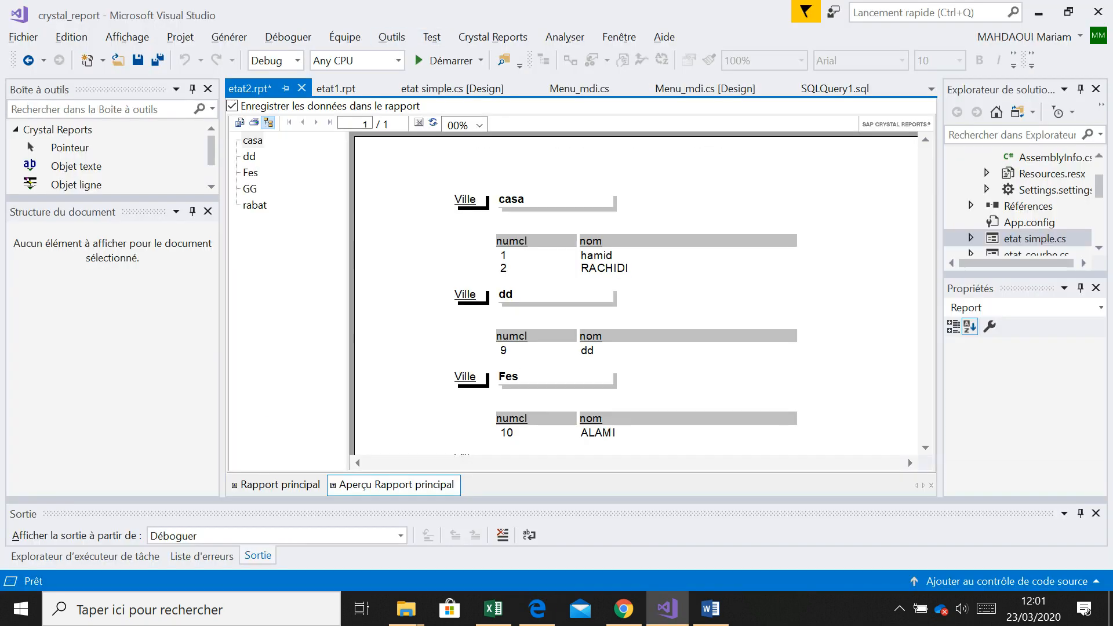
pyautogui.click(137, 60)
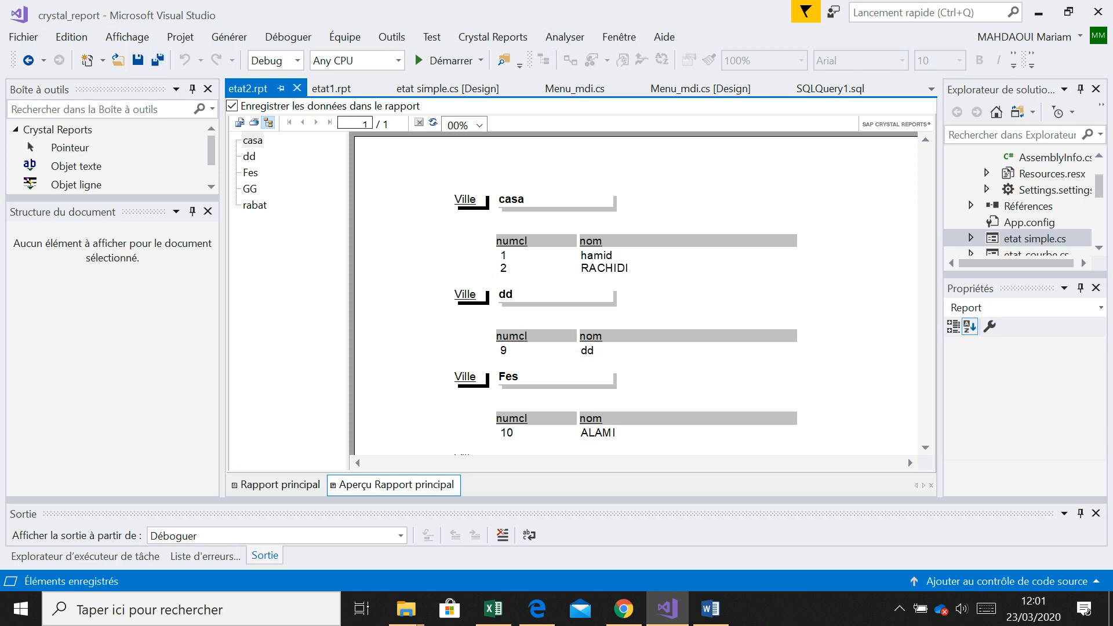
# Step: Enlarge the solution explorer, open the etat1_groupement.cs form, and create the Load event handler for its Crystal Reports viewer
pyautogui.moveTo(1025, 275); pyautogui.dragTo(1025, 366)
pyautogui.moveTo(940, 290); pyautogui.dragTo(872, 290)
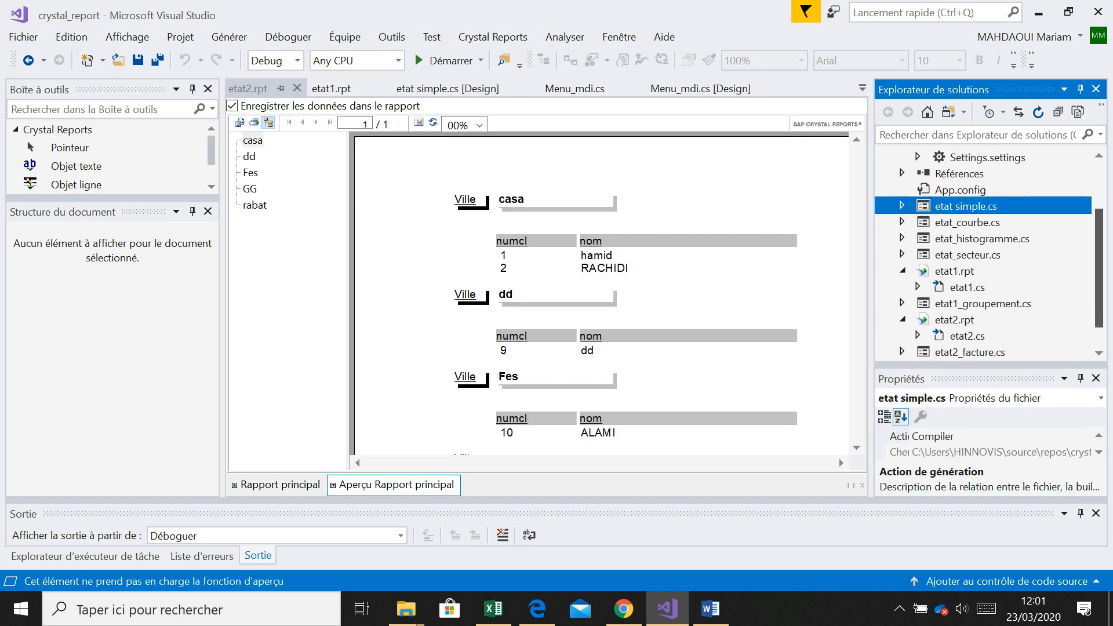
pyautogui.scroll(-2, 986, 255)
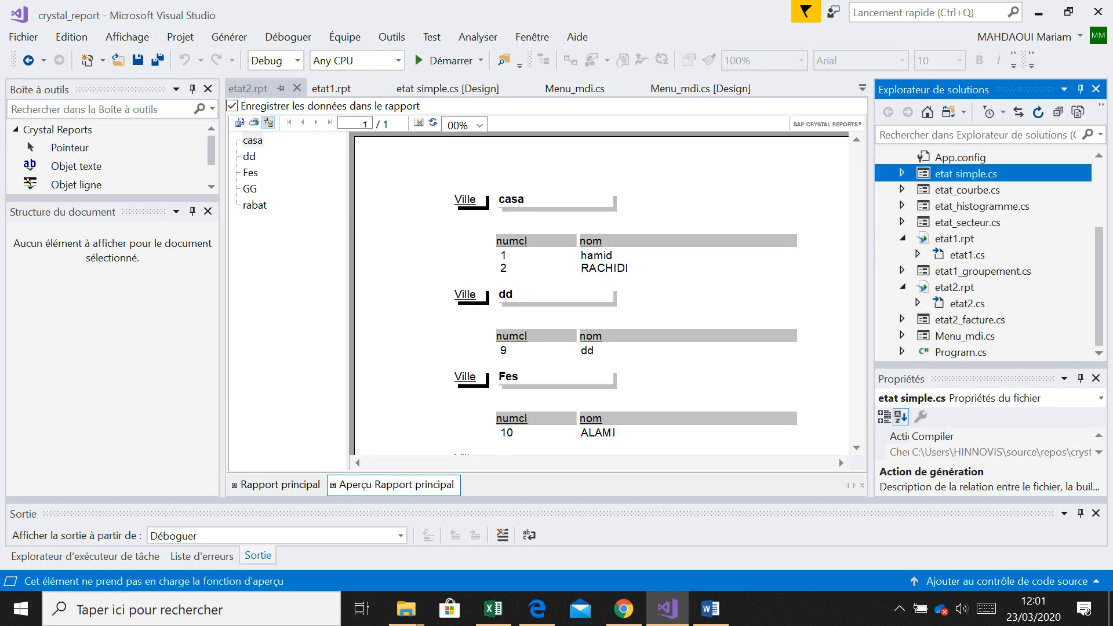
pyautogui.scroll(3, 986, 255)
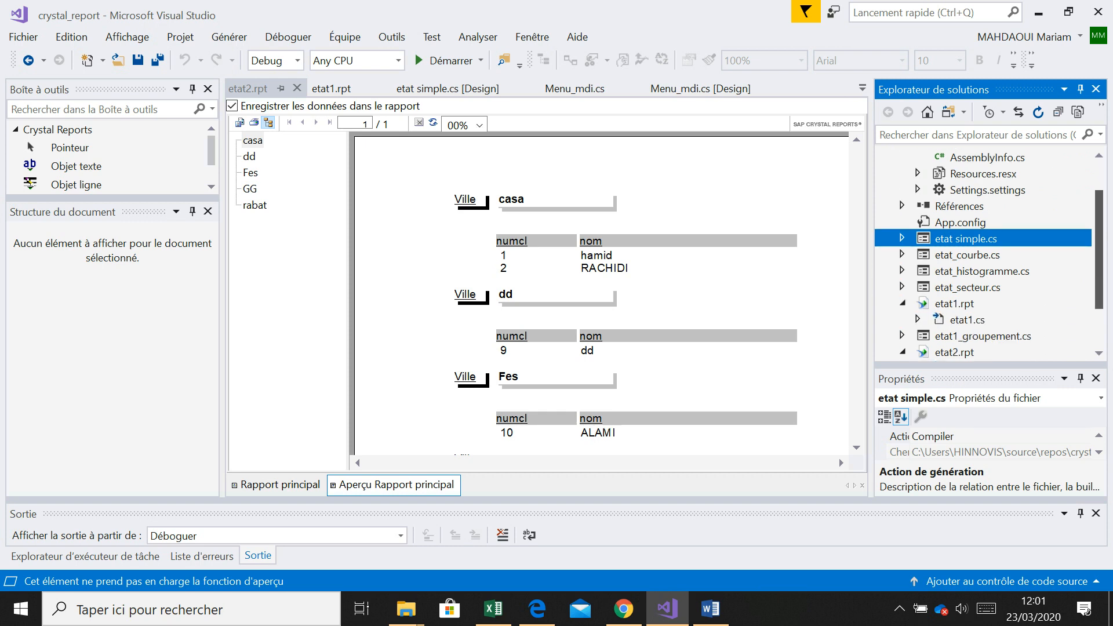
pyautogui.scroll(-2, 985, 255)
pyautogui.doubleClick(983, 320)
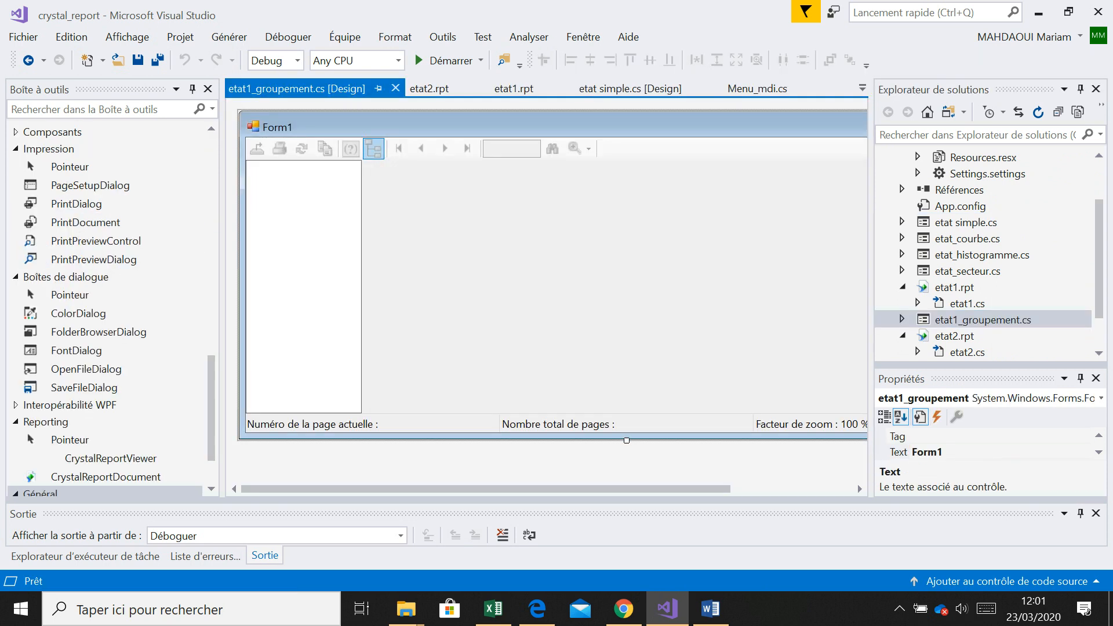
pyautogui.doubleClick(614, 279)
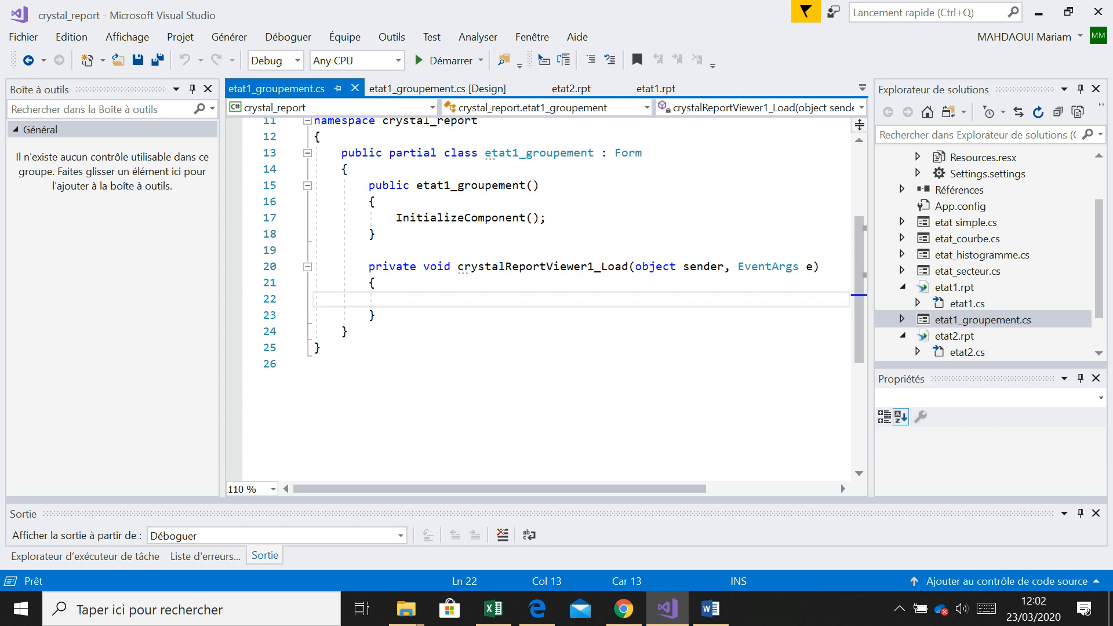
# Step: Instantiate the report in the crystalReportViewer1_Load handler with the line "etat2 et = new etat2();"
pyautogui.write('etat')
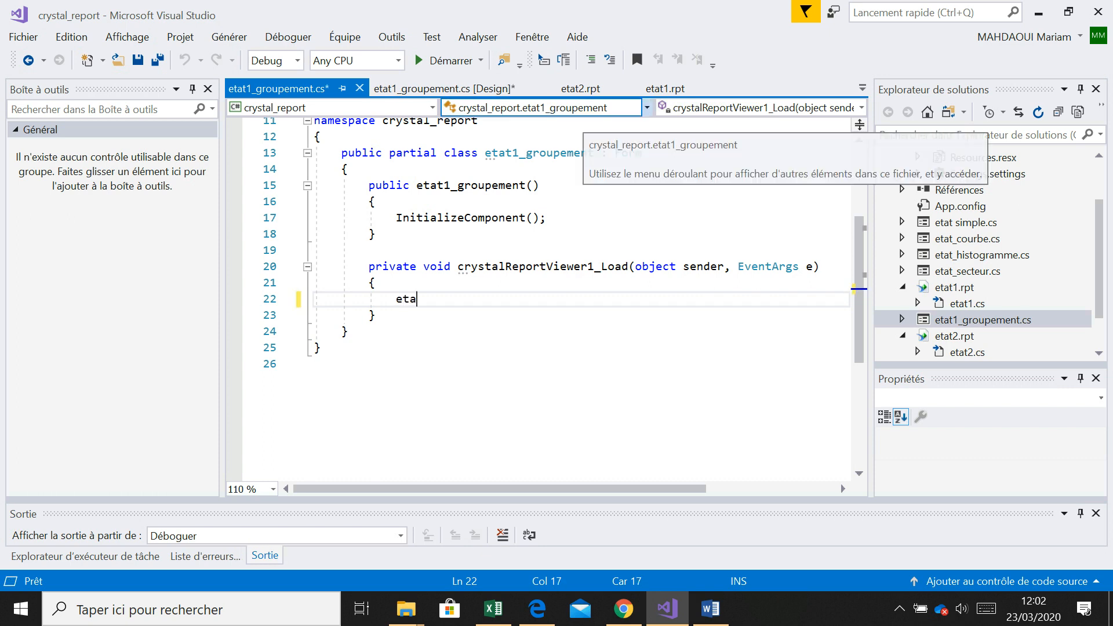
pyautogui.press('Down')
pyautogui.press('Down')
pyautogui.press('Tab')
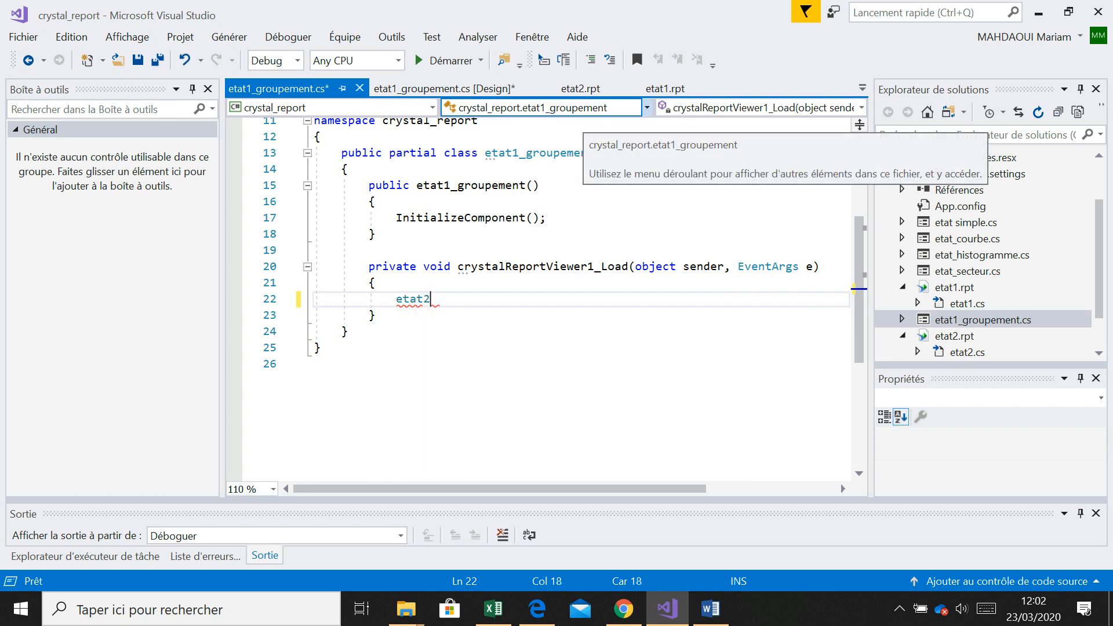
pyautogui.write('et = new ett')
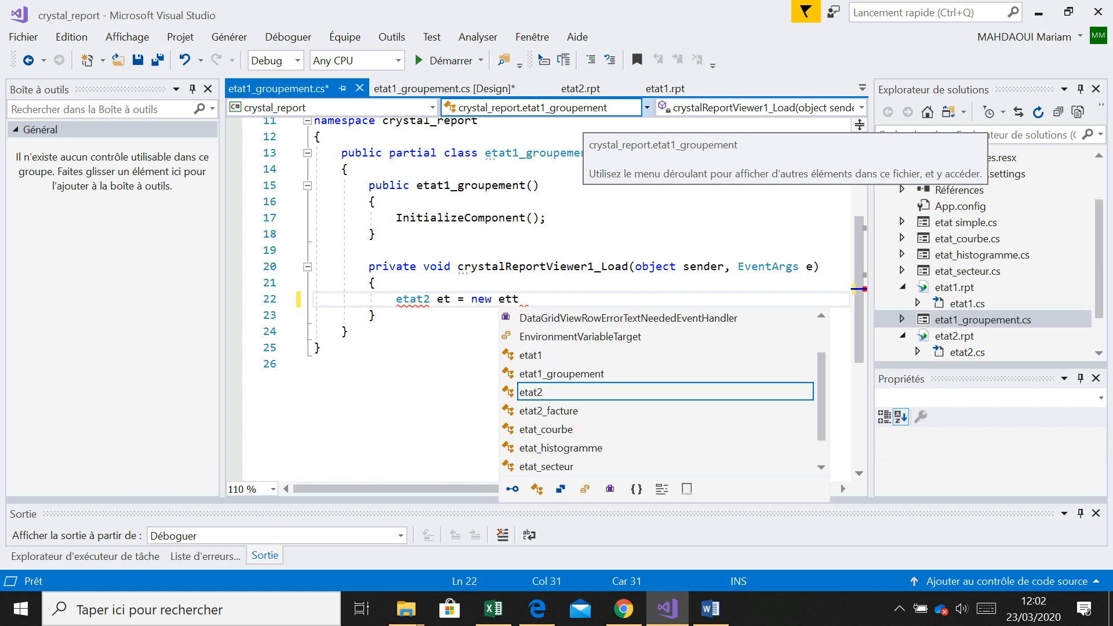
pyautogui.press('Tab')
pyautogui.write('();')
pyautogui.press('Return')
# Step: Assign the report instance to the viewer with "crystalReportViewer1.ReportSource = et;" on the following line
pyautogui.write('crys')
pyautogui.press('Tab')
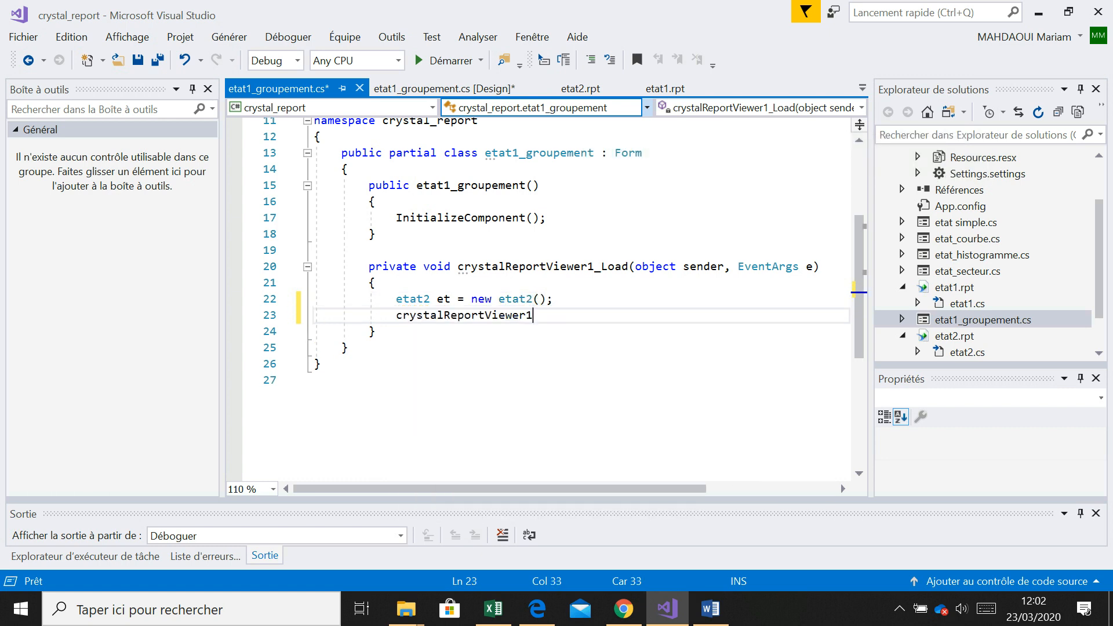
pyautogui.write('.repo')
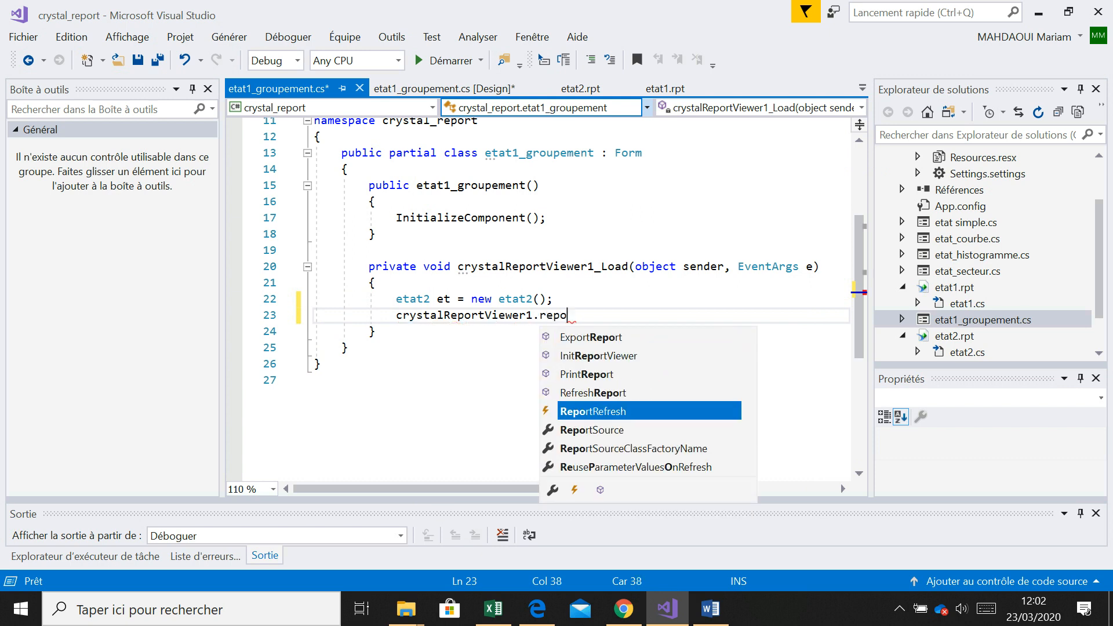
pyautogui.press('Down')
pyautogui.press('Tab')
pyautogui.write('= et;')
# Step: Run the application, open the etat groupement form from etats liste, and maximize the Menu_mdi window to inspect the viewer
pyautogui.press('F5')
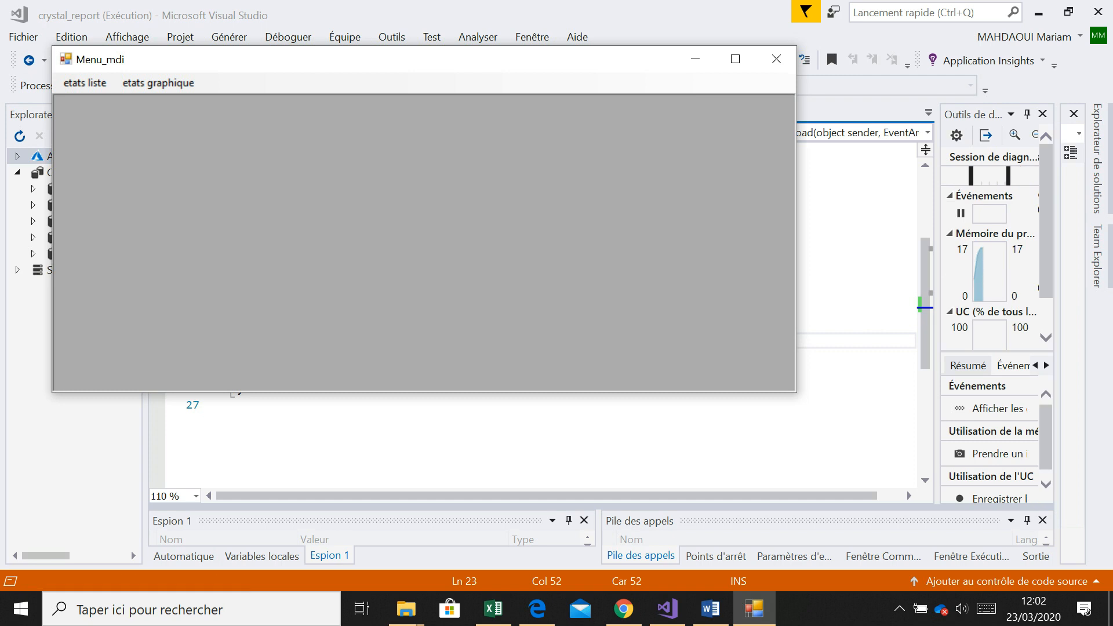
pyautogui.click(86, 83)
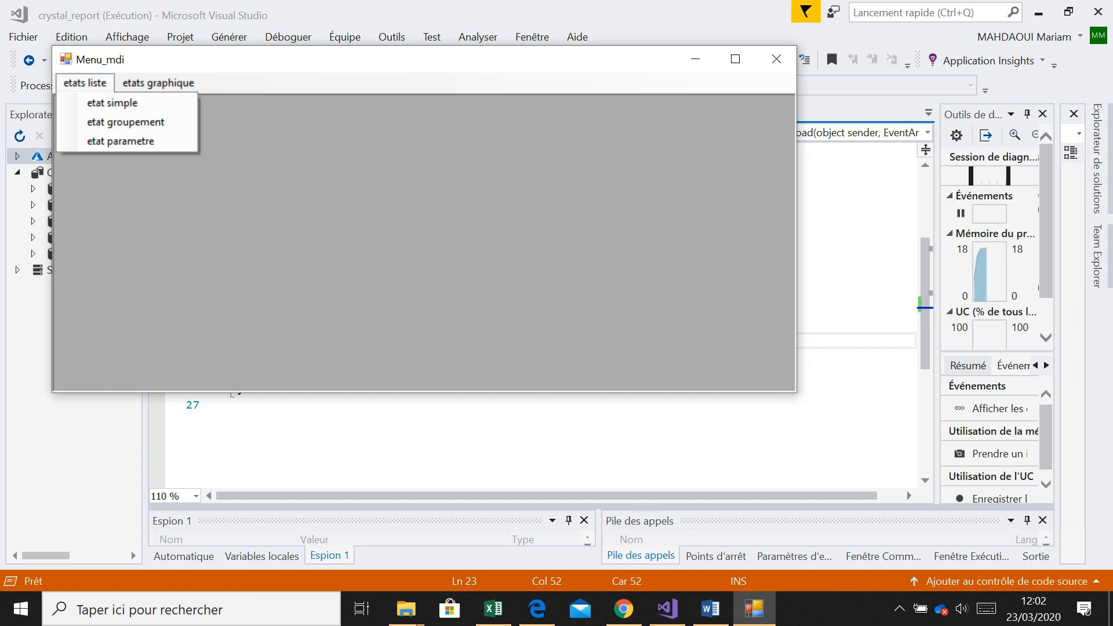
pyautogui.click(125, 121)
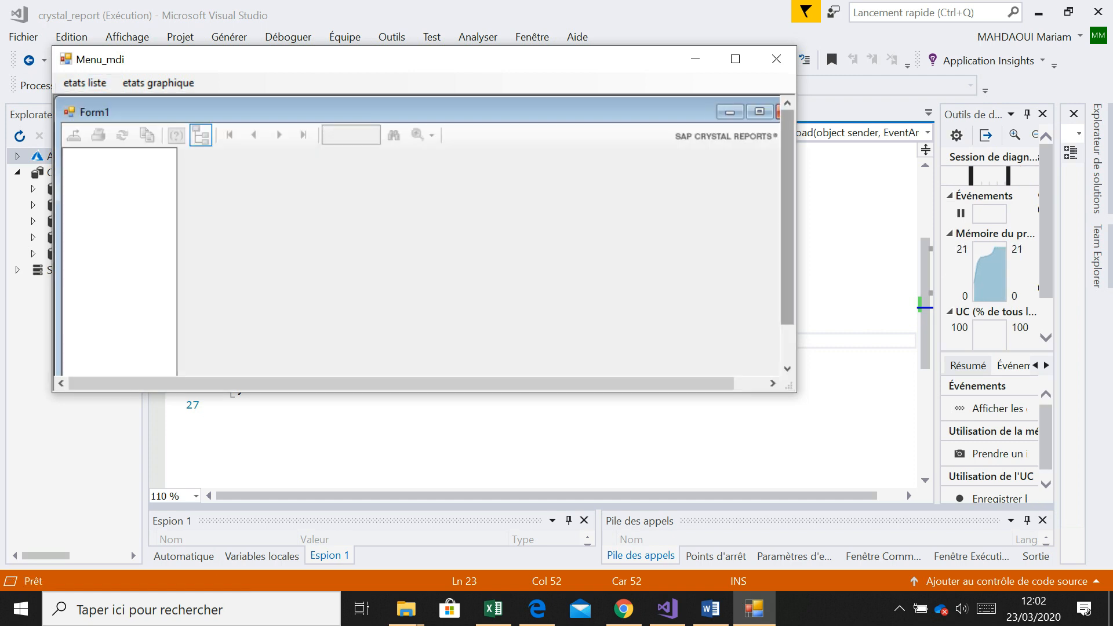
pyautogui.moveTo(637, 383); pyautogui.dragTo(672, 383)
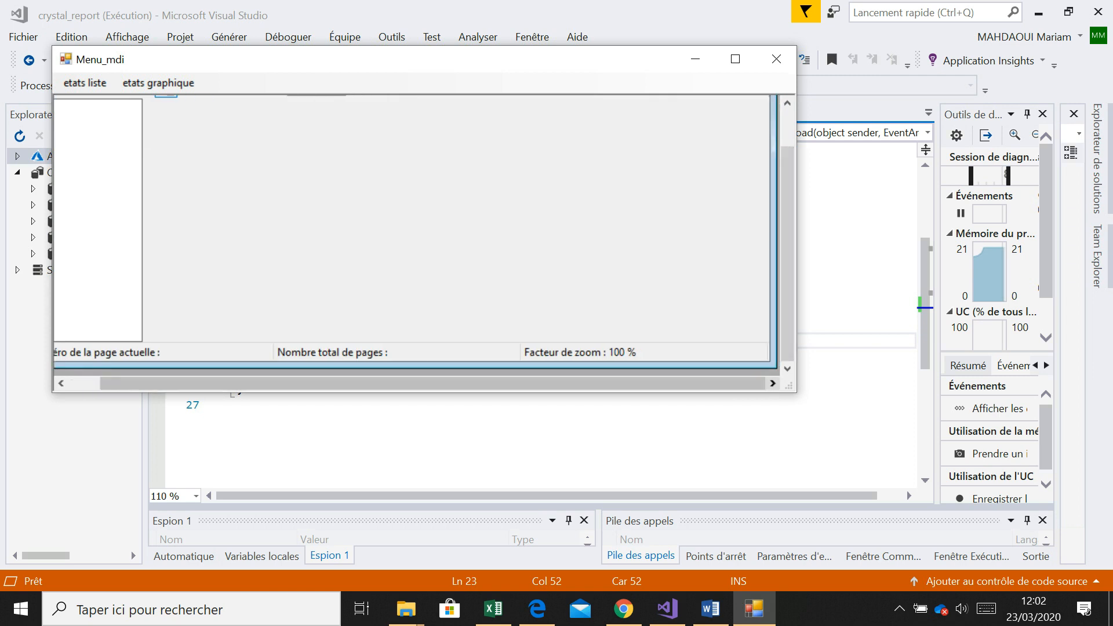
pyautogui.click(736, 59)
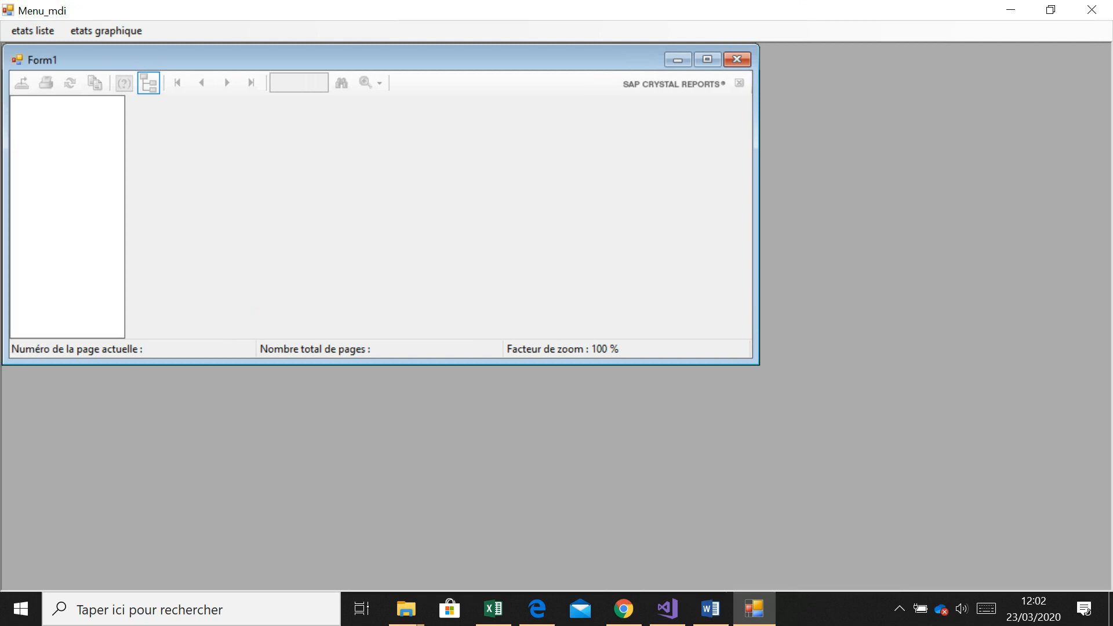
# Step: Open the etat simple report for comparison, then close it and exit the running application
pyautogui.click(32, 31)
pyautogui.click(60, 50)
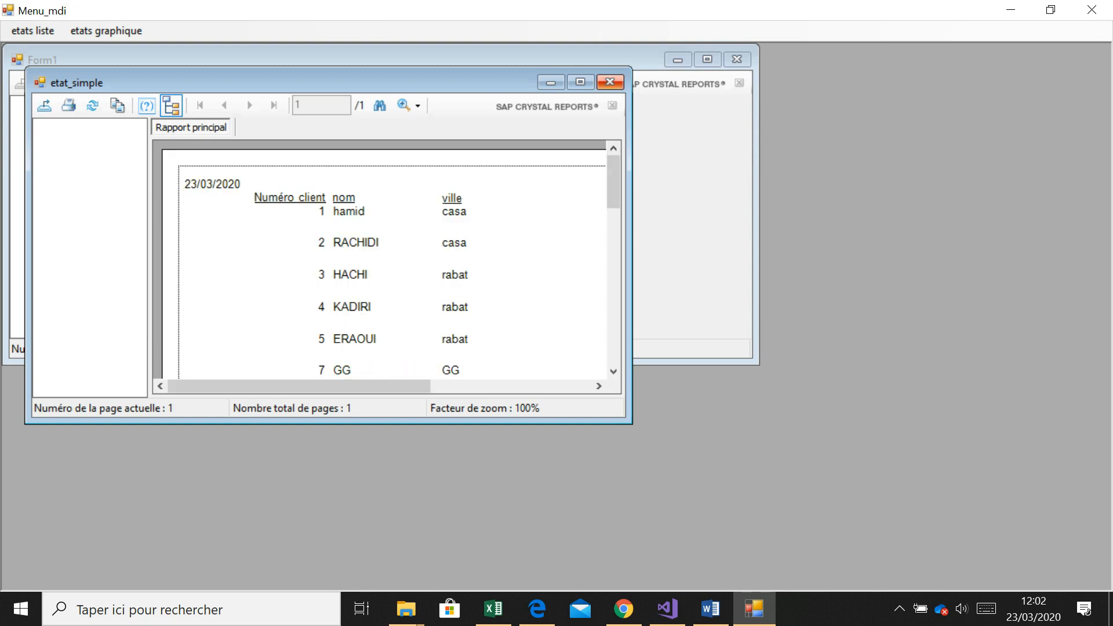
pyautogui.click(610, 82)
pyautogui.click(1092, 9)
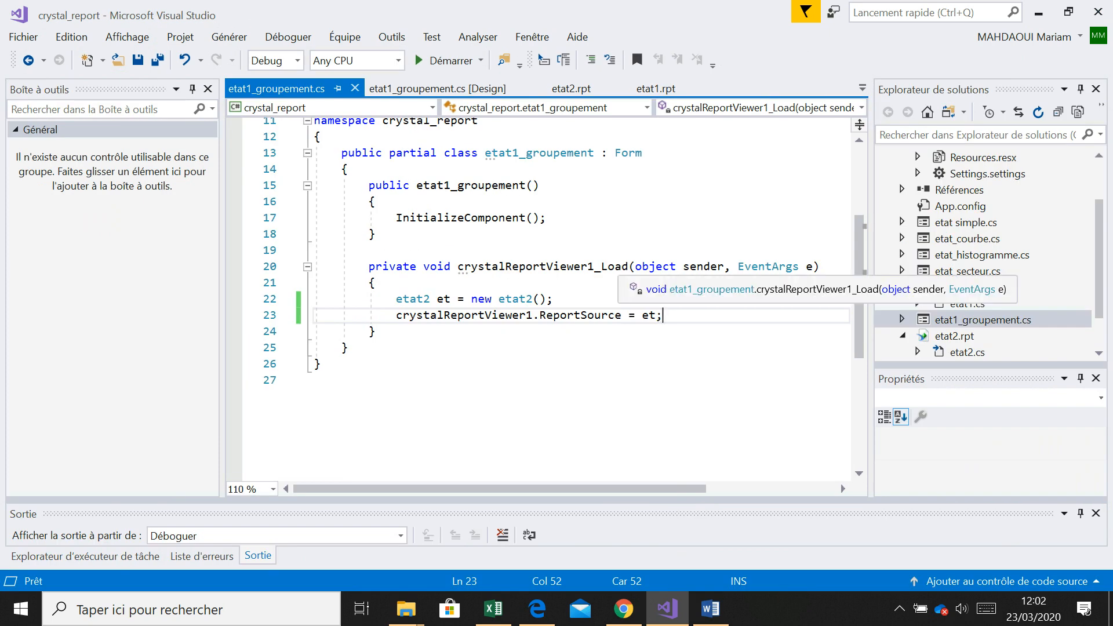
# Step: Move the two report-loading lines from crystalReportViewer1_Load into a new etat1_groupement_Load form handler and save all files
pyautogui.moveTo(662, 315); pyautogui.dragTo(392, 298)
pyautogui.hotkey('ctrl', 'c')
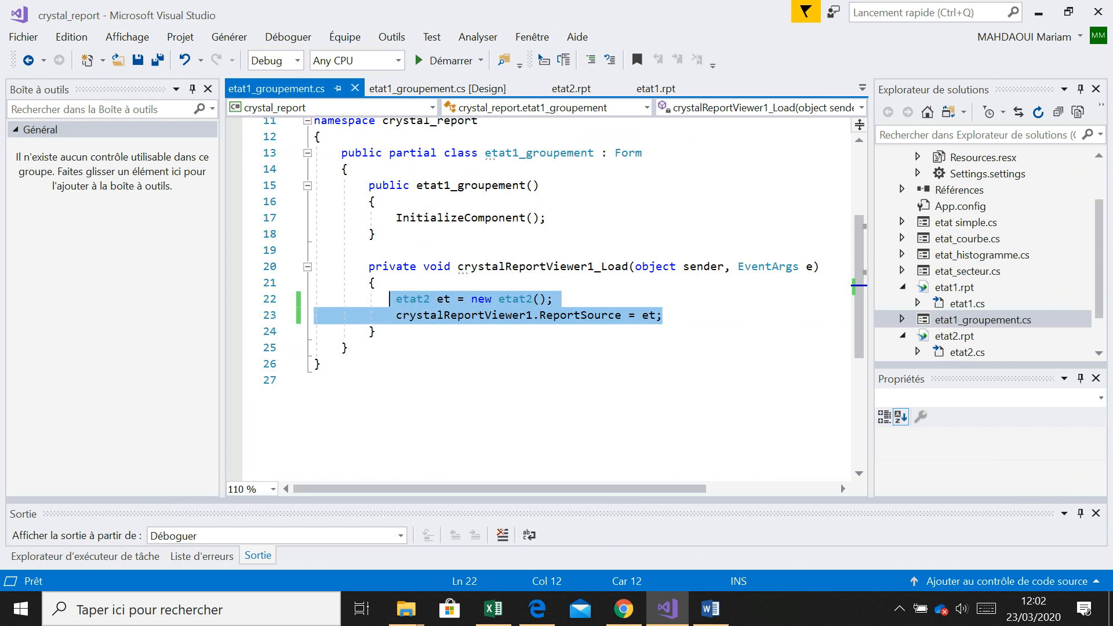
pyautogui.press('Delete')
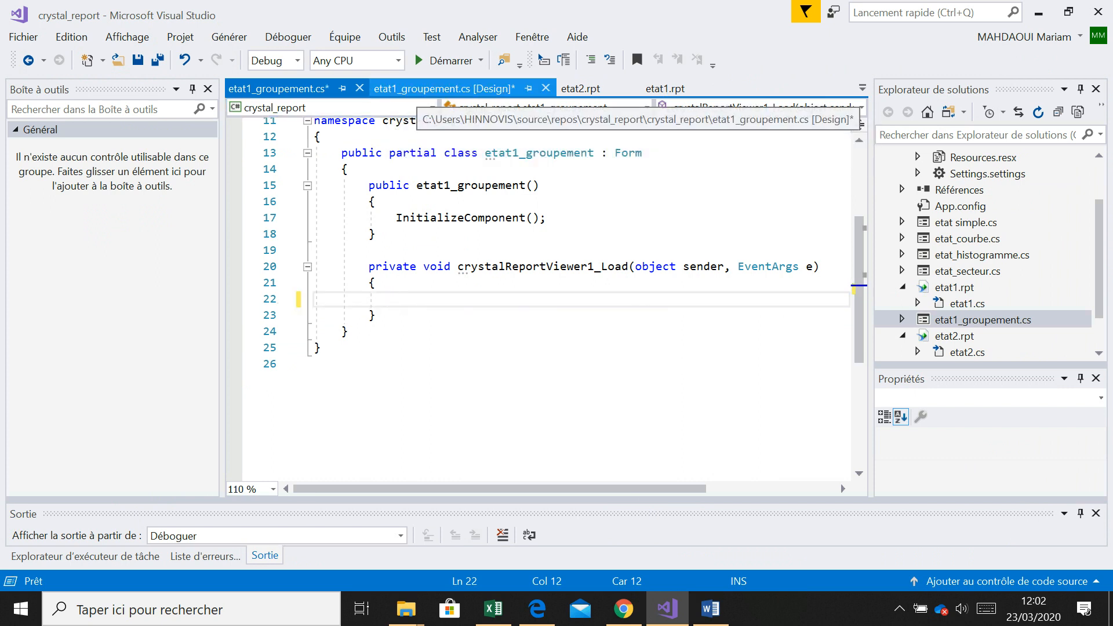
pyautogui.click(419, 89)
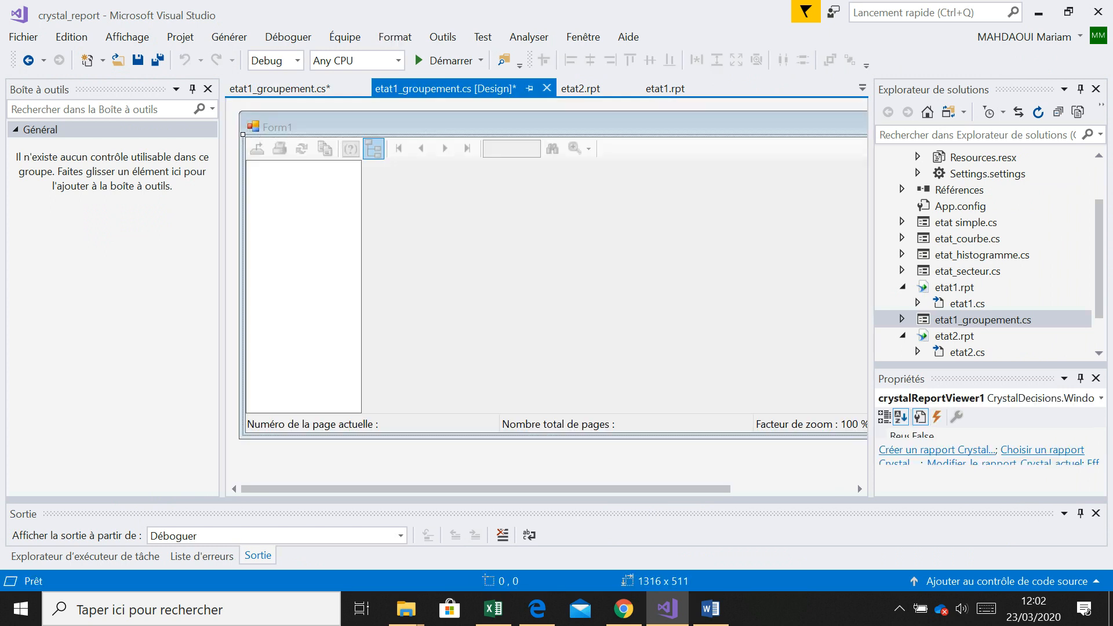
pyautogui.doubleClick(418, 125)
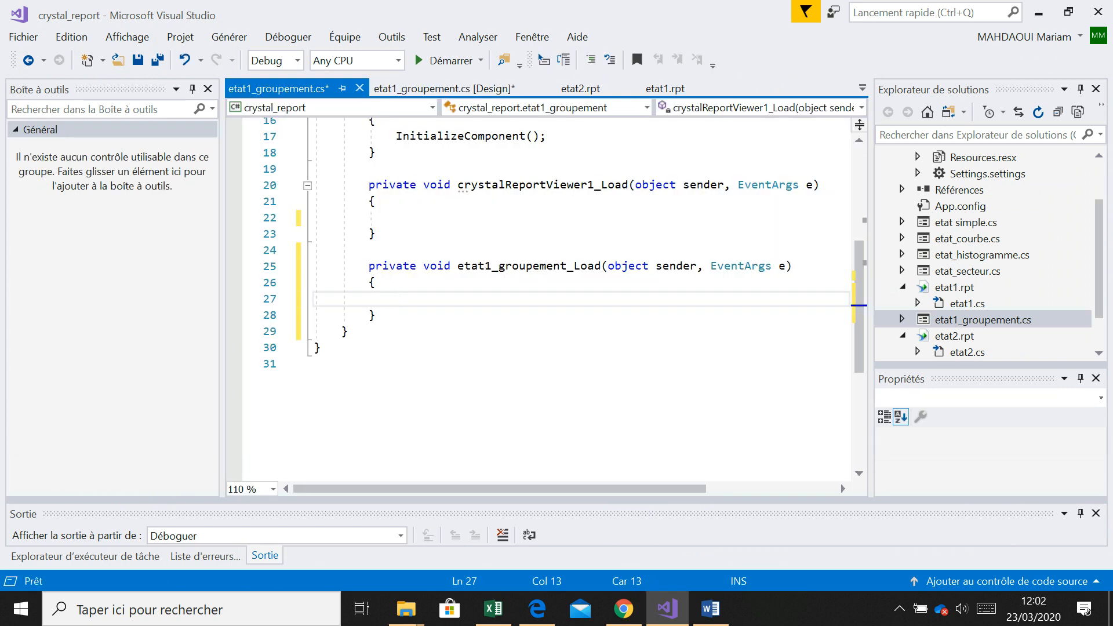
pyautogui.hotkey('ctrl', 'v')
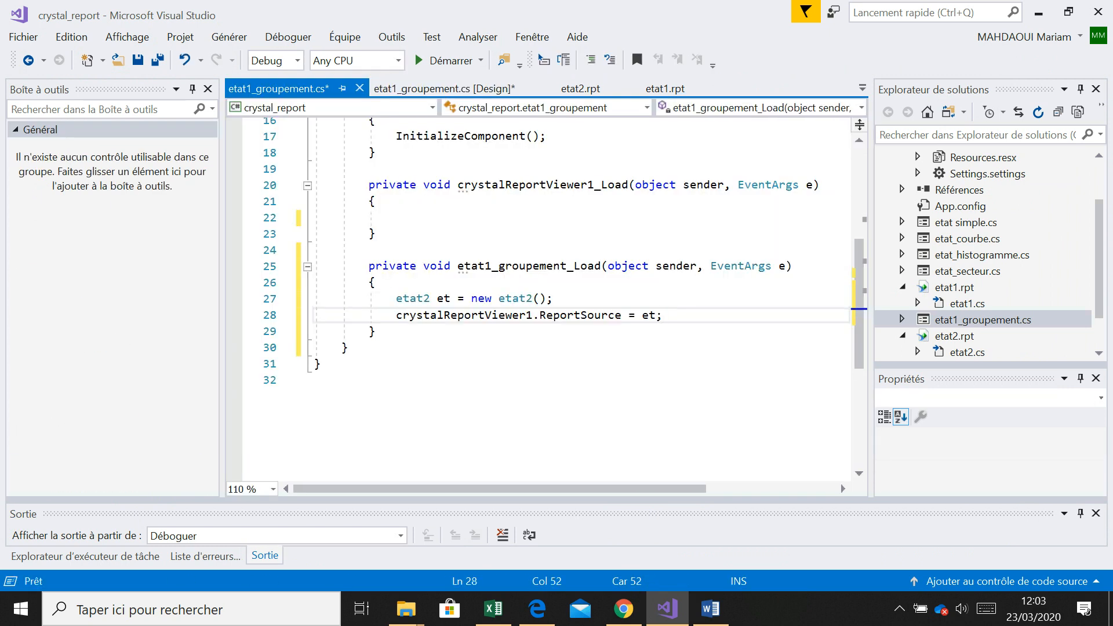
pyautogui.click(158, 60)
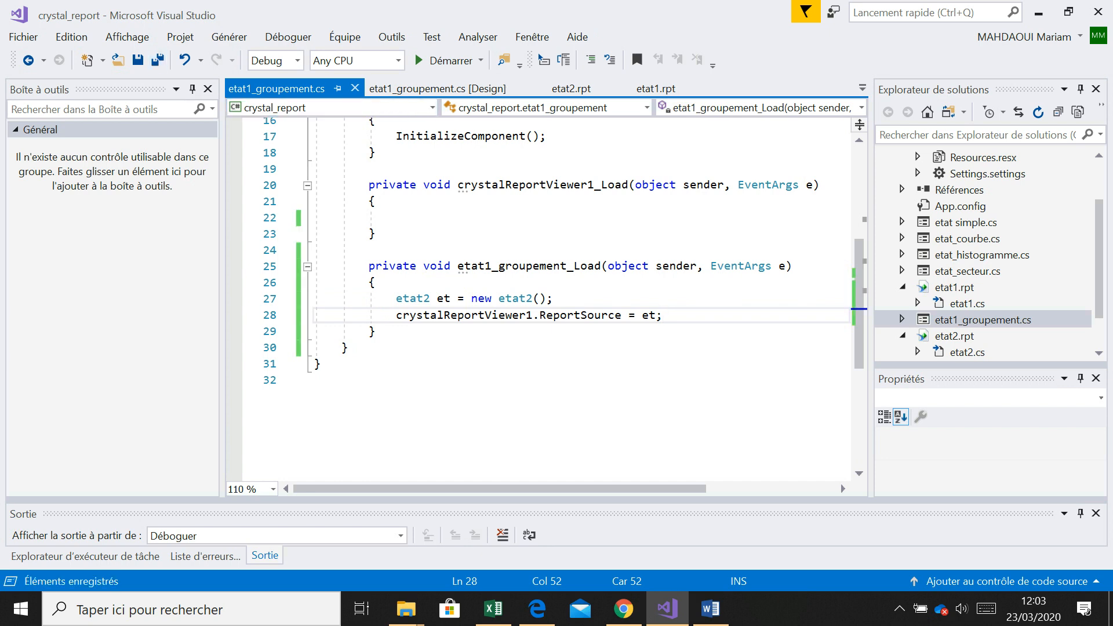
# Step: Run the application again, check the etat groupement report from etats liste, and close the application
pyautogui.click(447, 60)
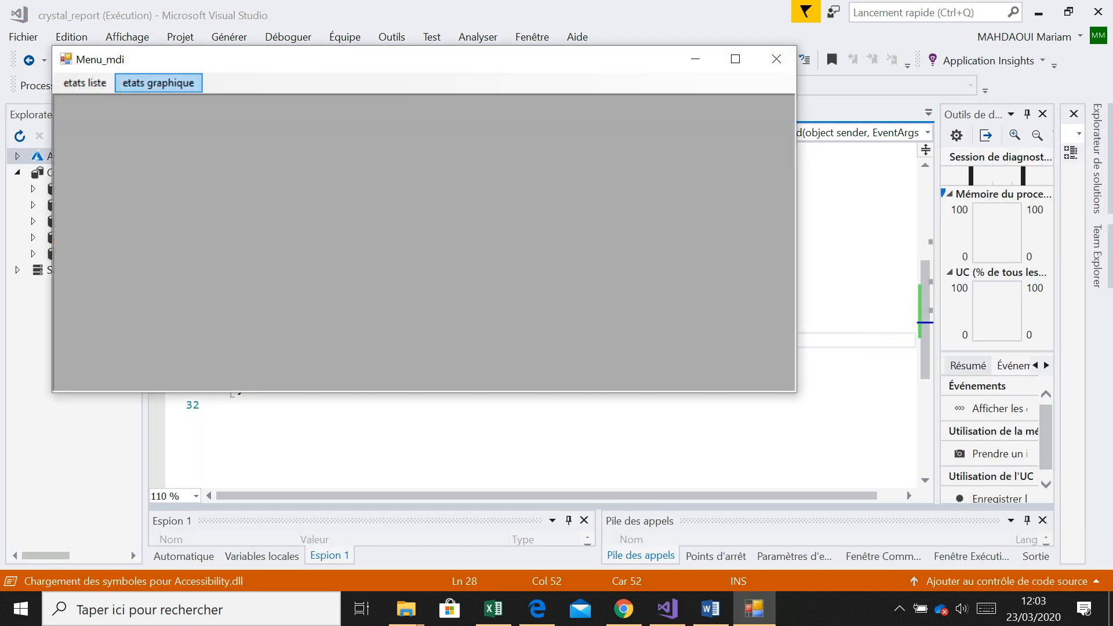
pyautogui.click(85, 83)
pyautogui.click(125, 121)
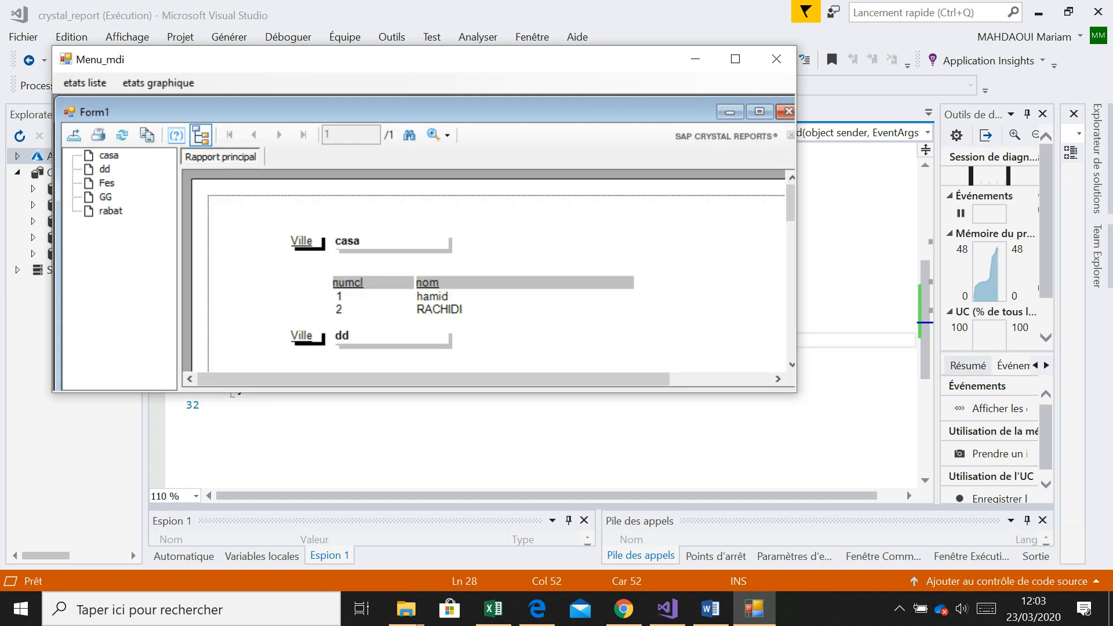
pyautogui.moveTo(791, 203)
pyautogui.mouseDown()
pyautogui.moveTo(790, 286)
pyautogui.moveTo(791, 204)
pyautogui.mouseUp()
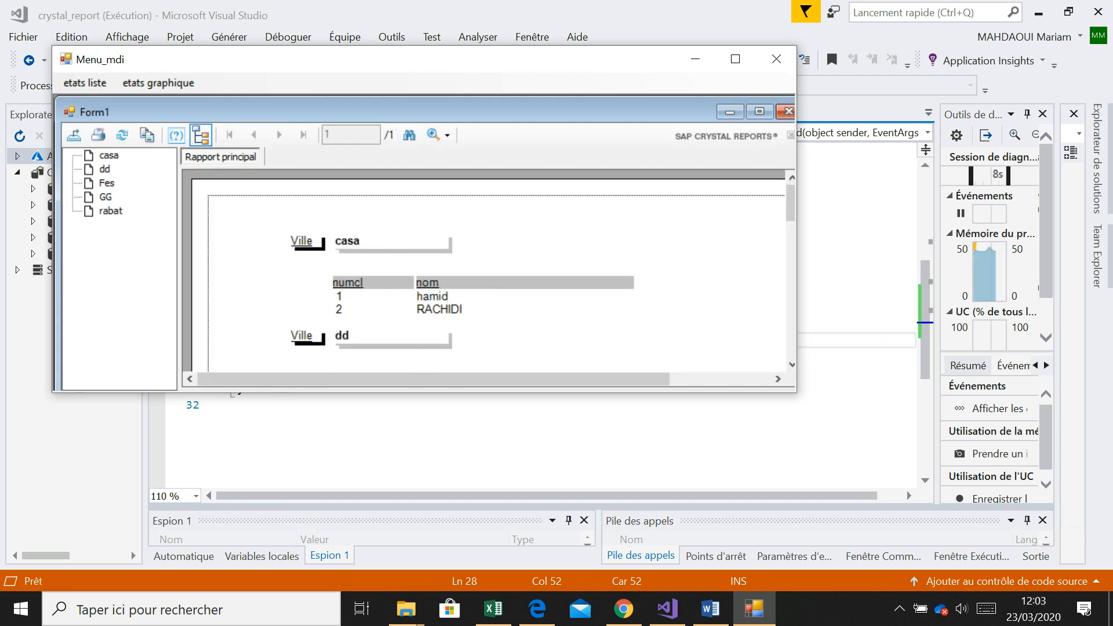
pyautogui.click(776, 59)
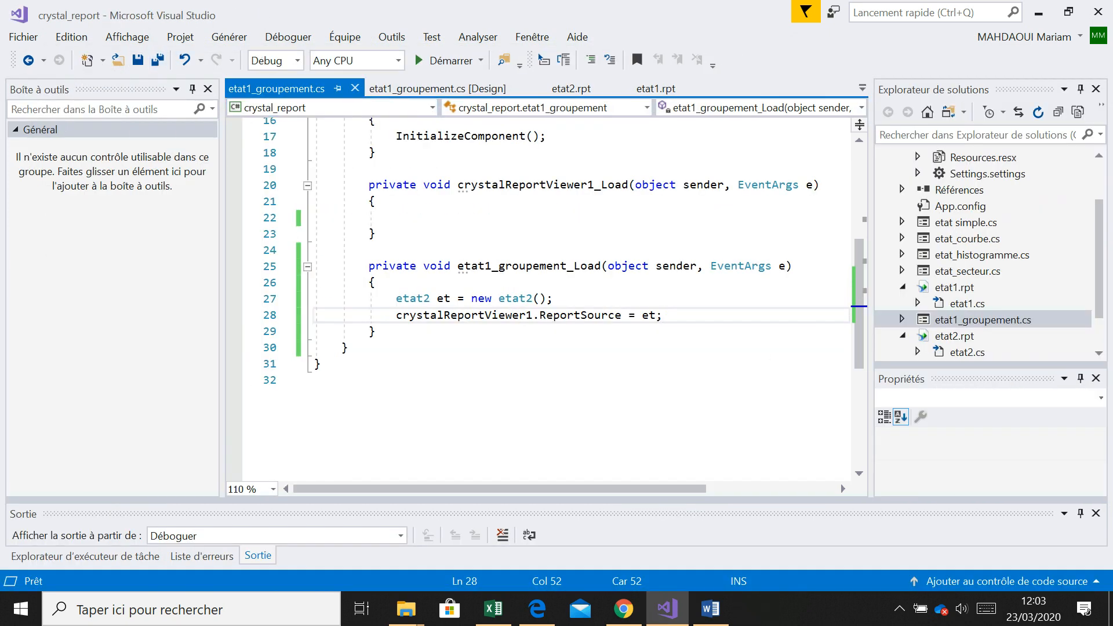
# Step: Switch to TP-les états.pdf in Edge and examine the FACTURE report model in task b
pyautogui.click(537, 609)
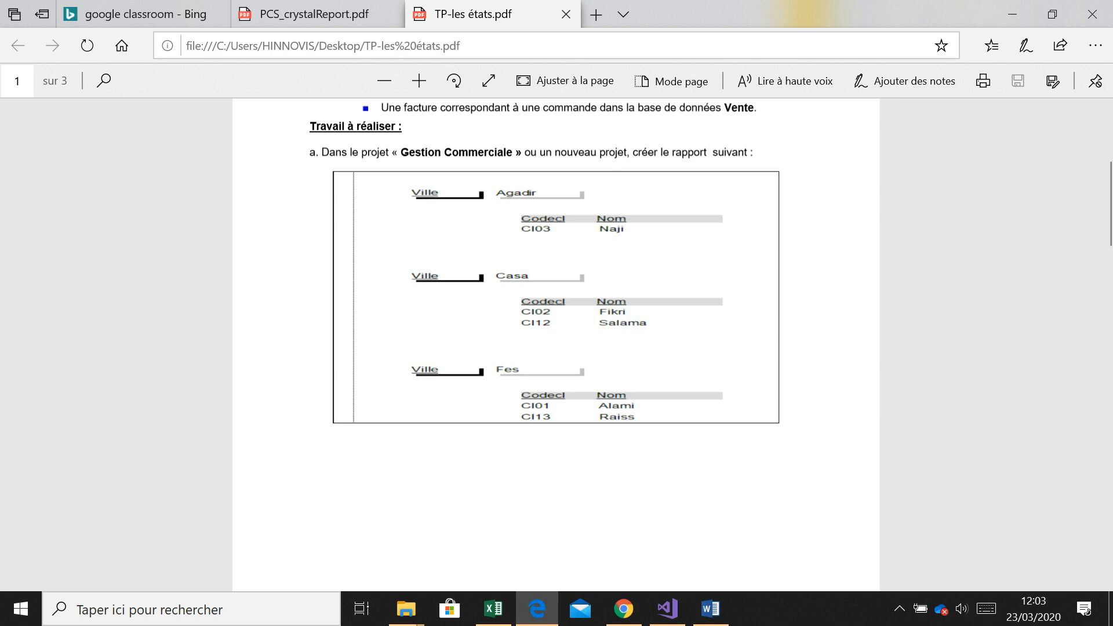
pyautogui.scroll(-10, 556, 347)
pyautogui.scroll(-1, 557, 348)
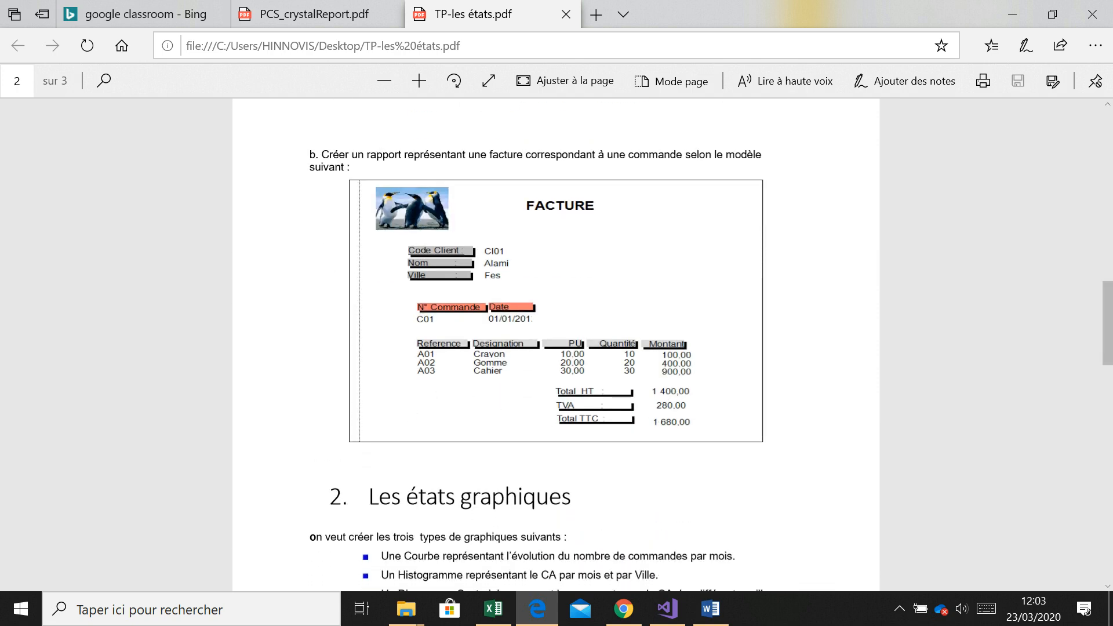